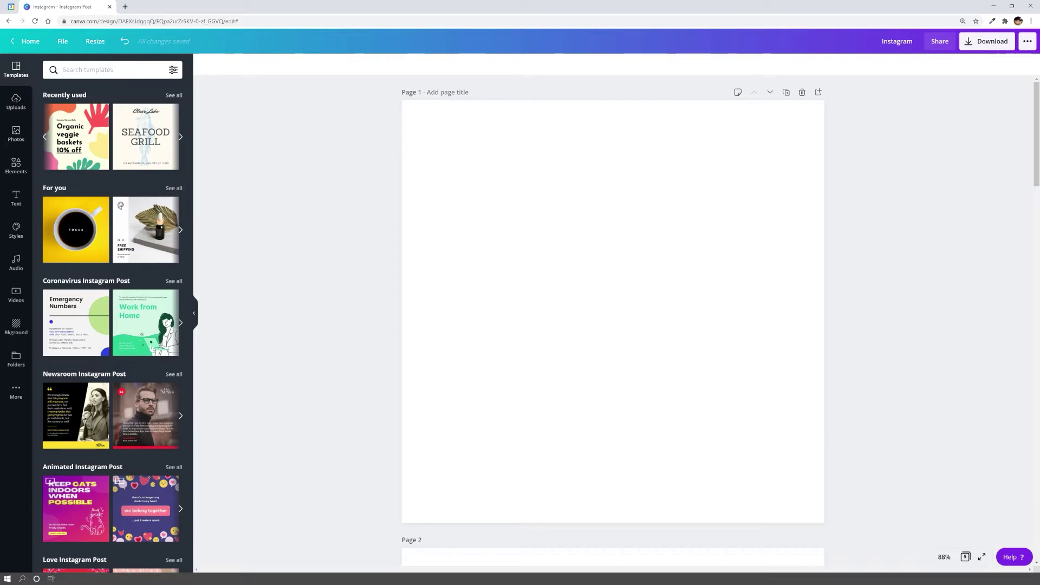
Search the templates for "mockup" and apply the Limited Time Sale template with three devices to page 1.
type("moc")
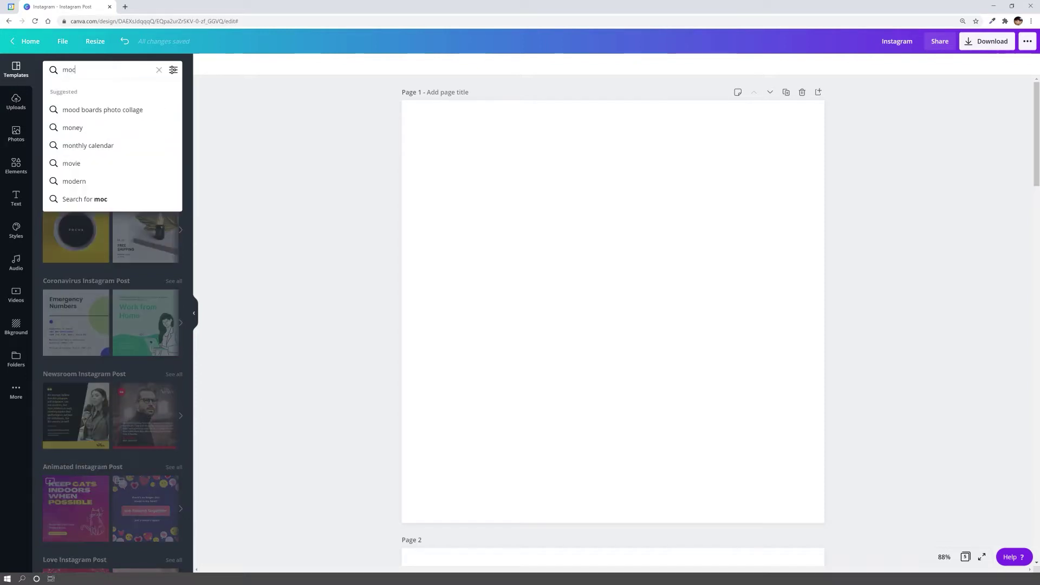
type("kup")
key("Return")
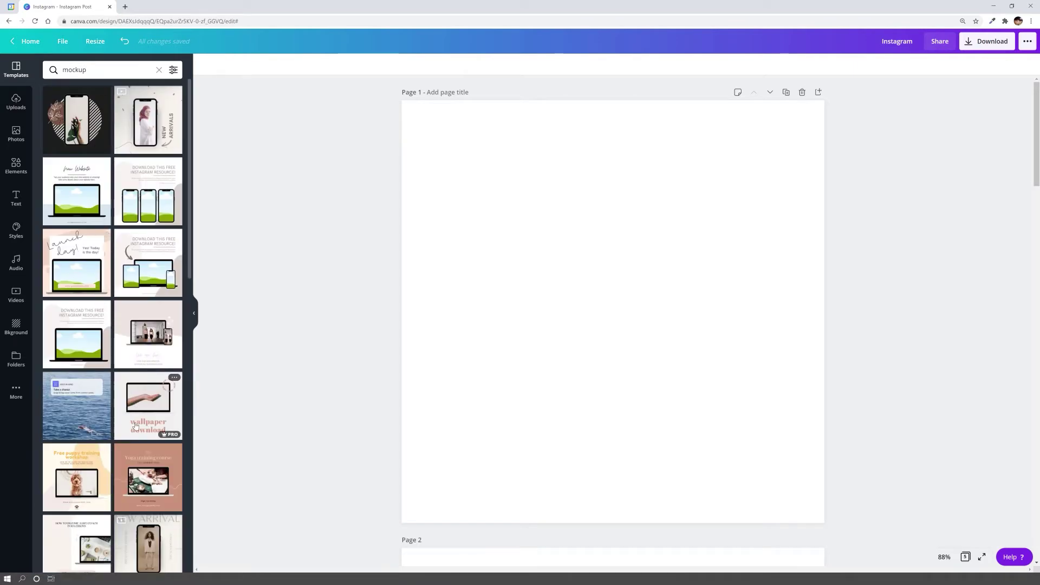
scroll(77, 370, "down", 3)
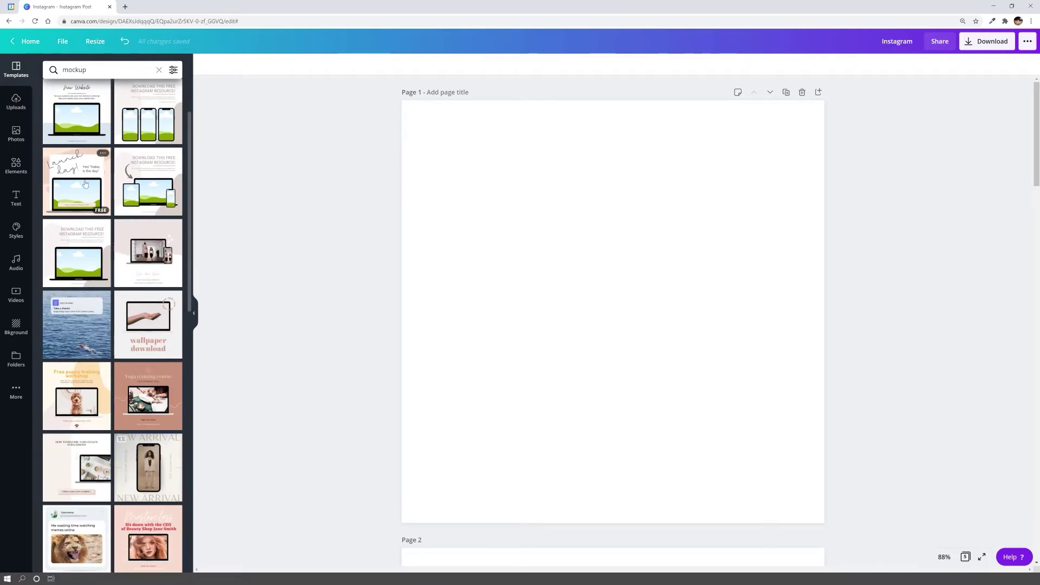
scroll(152, 216, "up", 3)
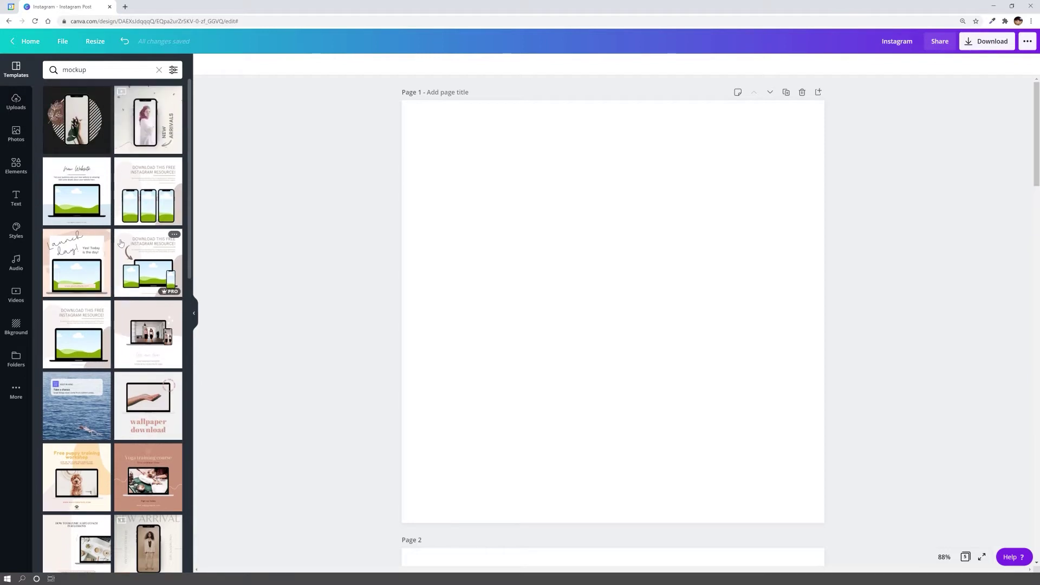
scroll(154, 249, "down", 10)
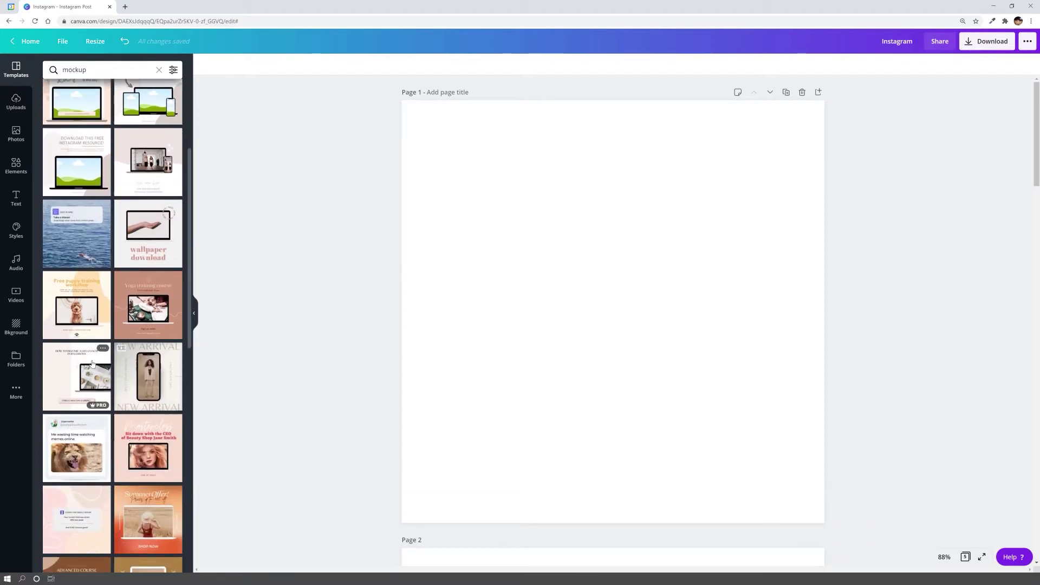
scroll(124, 341, "down", 4)
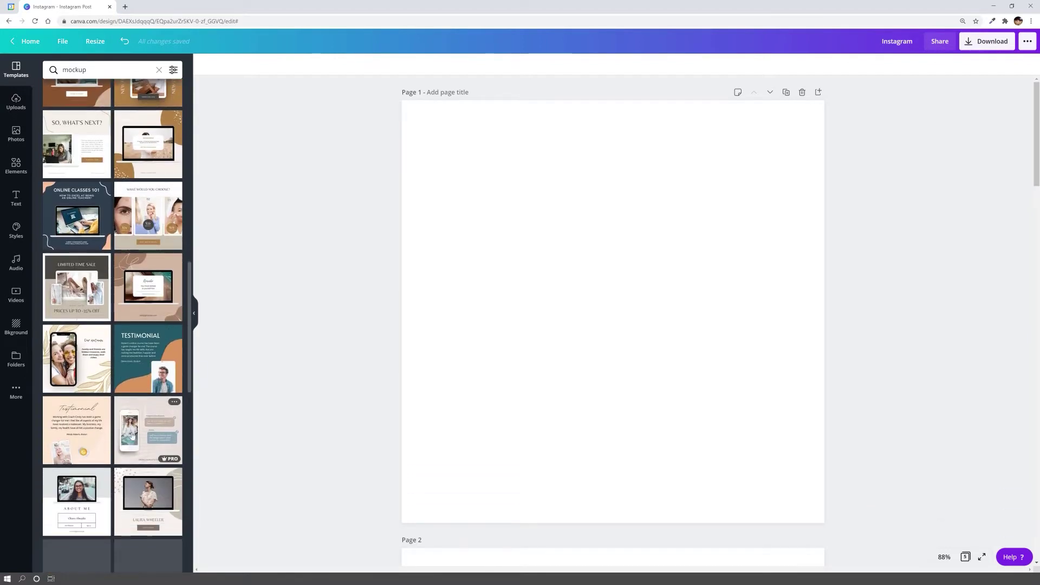
left_click(76, 287)
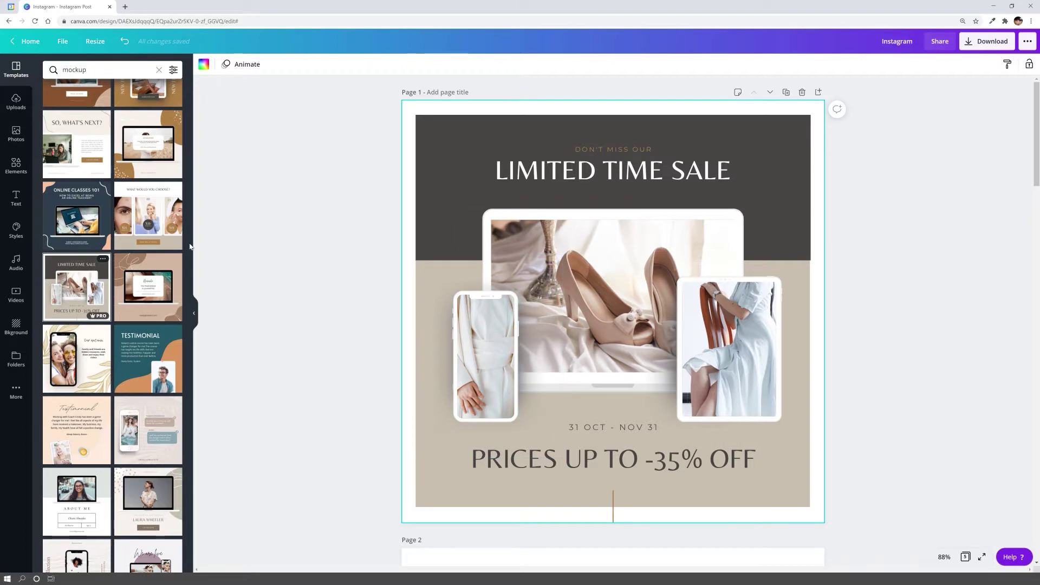
Search the photos for "interior" and fill the phone frame with the material and colour swatch photo.
left_click(16, 135)
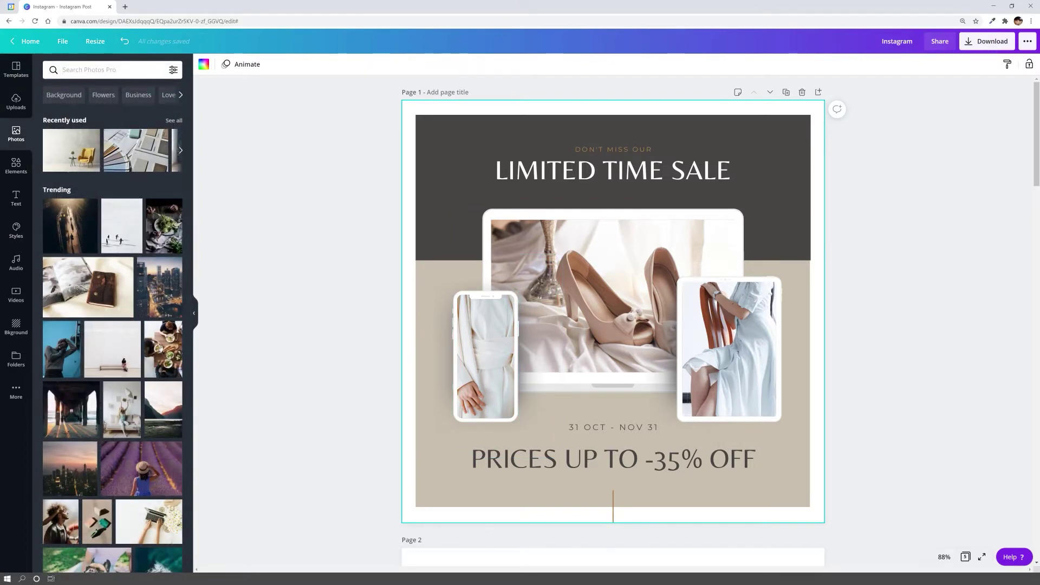
type("interior")
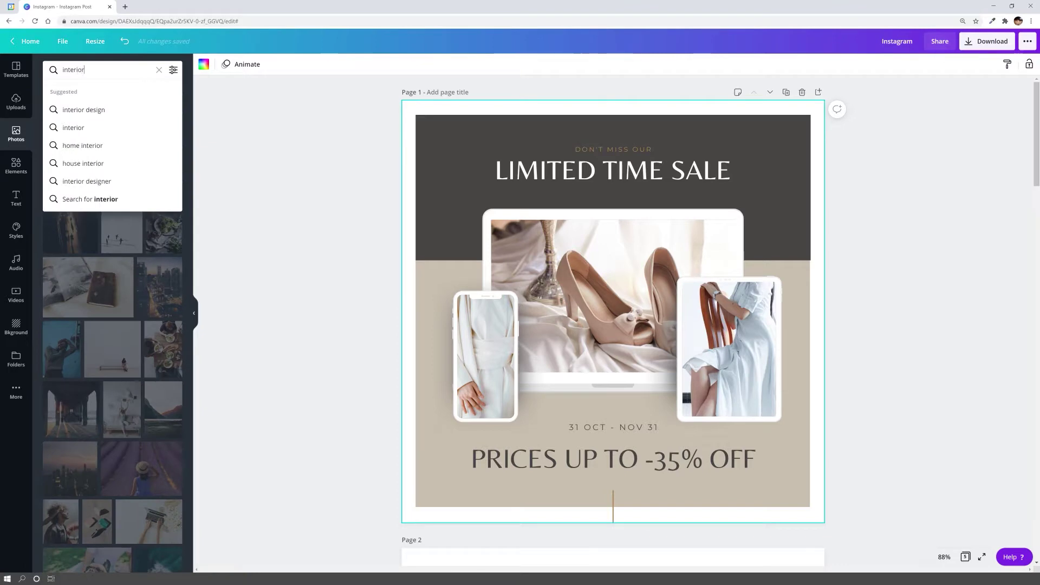
key("Return")
left_click_drag(360, 297, 466, 355)
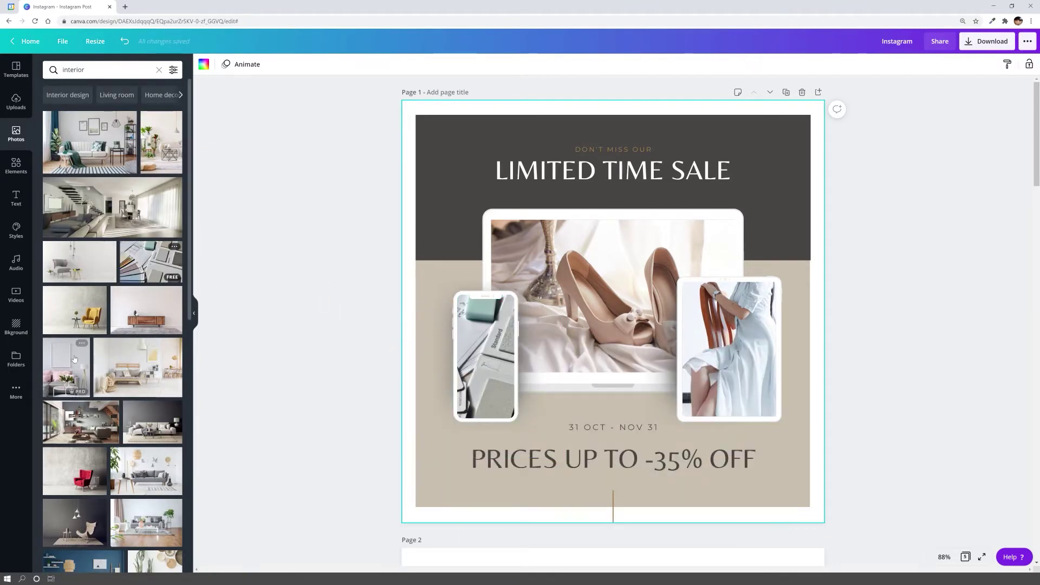
Fill the laptop frame with the staircase living room photo and the tablet frame with the white room and palm photo.
left_click_drag(136, 368, 562, 287)
left_click_drag(127, 235, 607, 267)
scroll(136, 403, "down", 8)
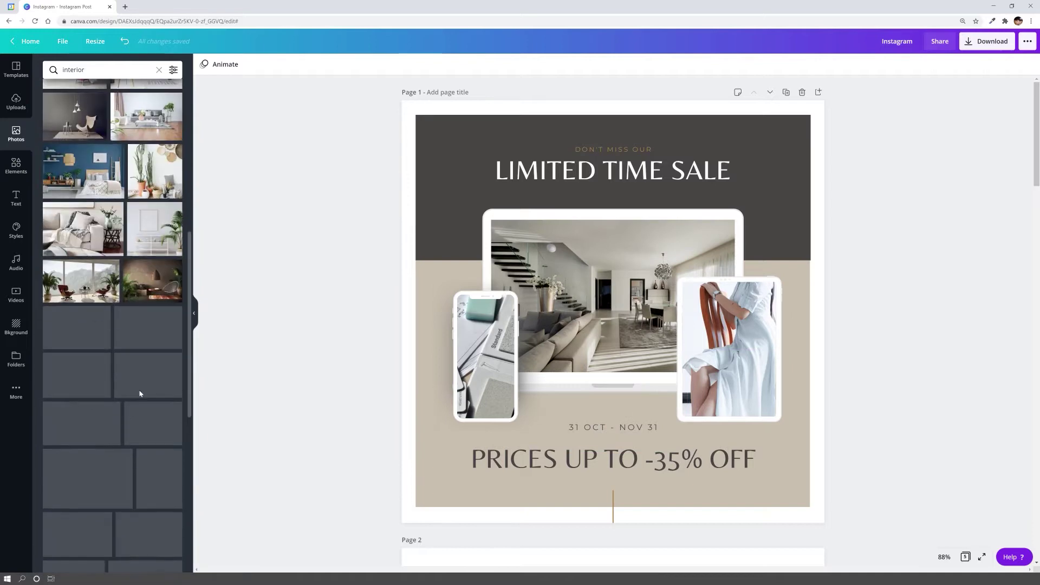
left_click_drag(167, 231, 732, 371)
Reposition the interior photo inside the laptop frame so the dining area sits near its centre.
double_click(732, 350)
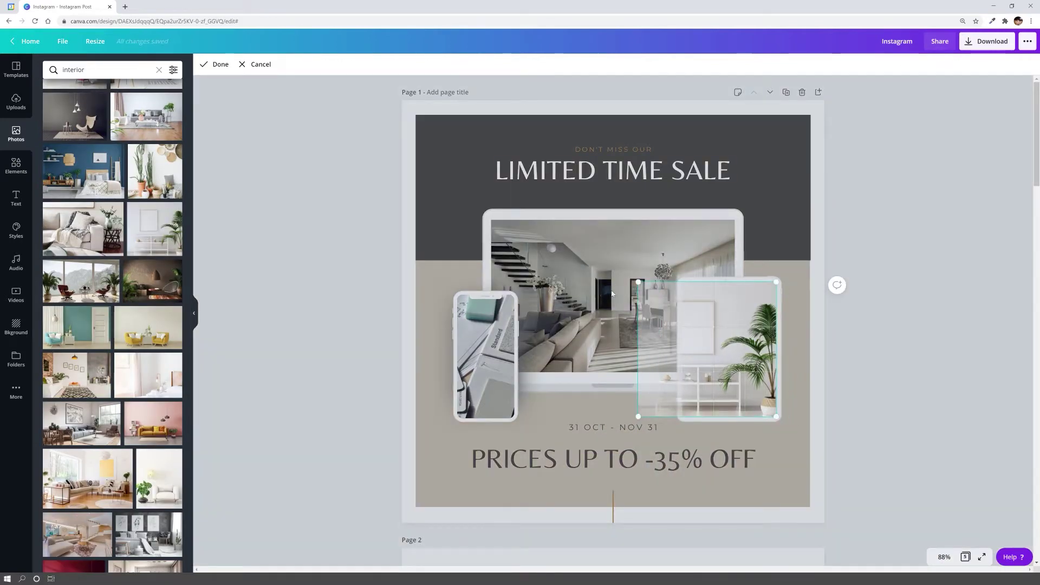
double_click(605, 287)
left_click_drag(607, 282, 565, 286)
left_click(859, 308)
left_click(859, 308)
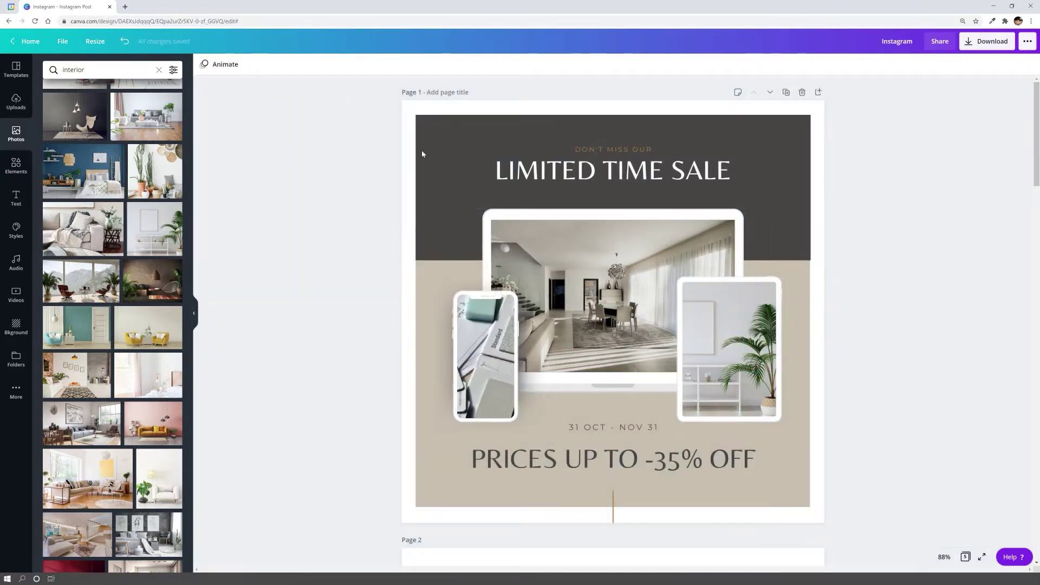
Insert the desktop monitor, laptop, smartphone and tablet frames from the Frames collection on page 2.
scroll(539, 349, "down", 8)
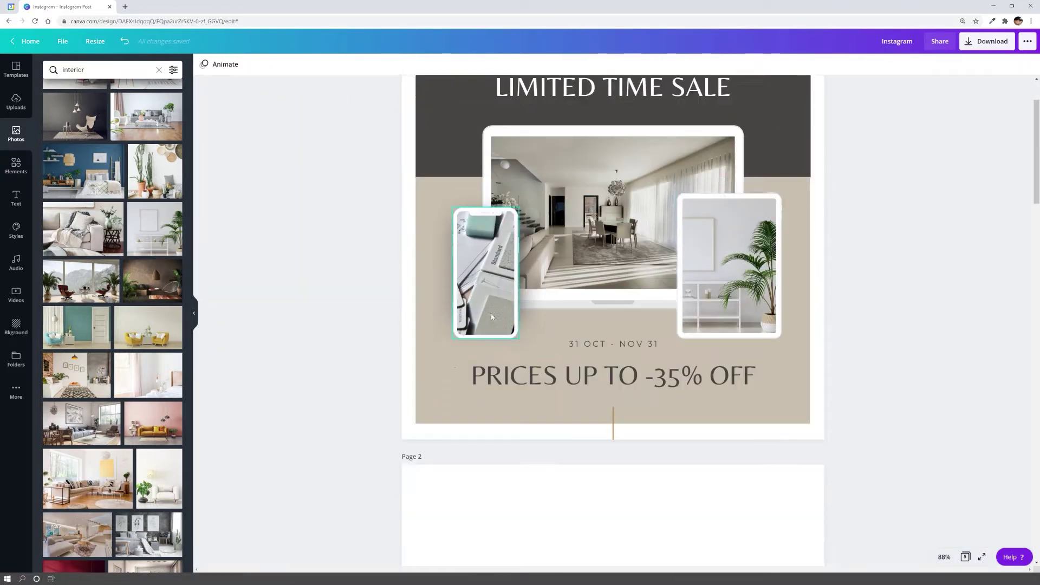
left_click(539, 348)
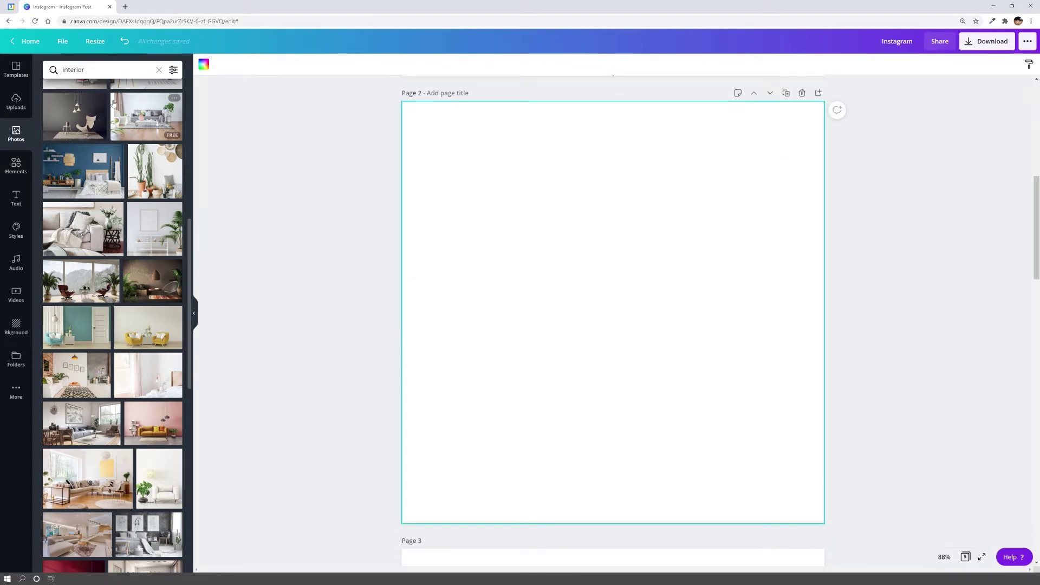
left_click(20, 166)
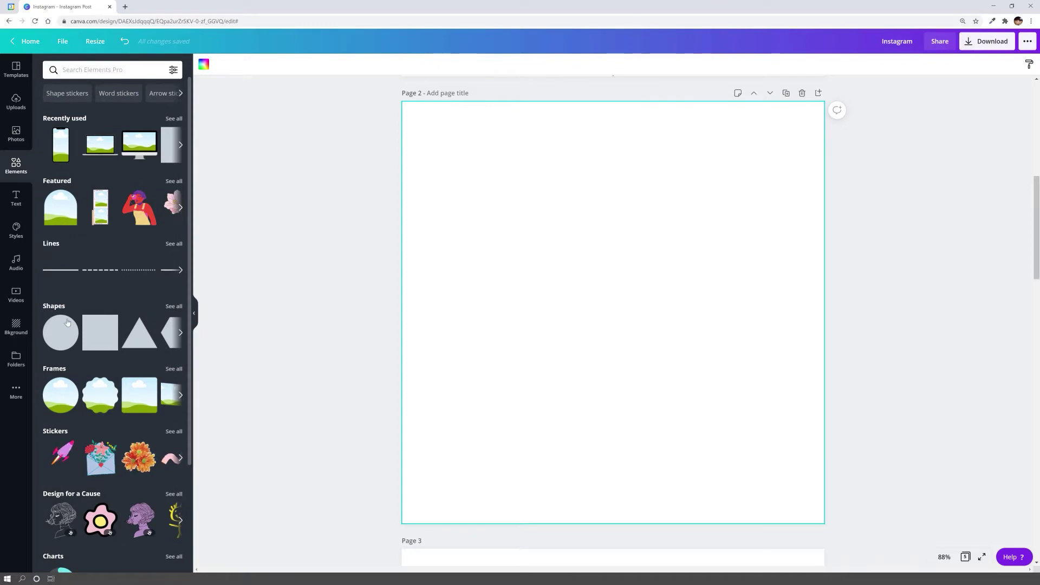
left_click(173, 368)
scroll(179, 421, "down", 4)
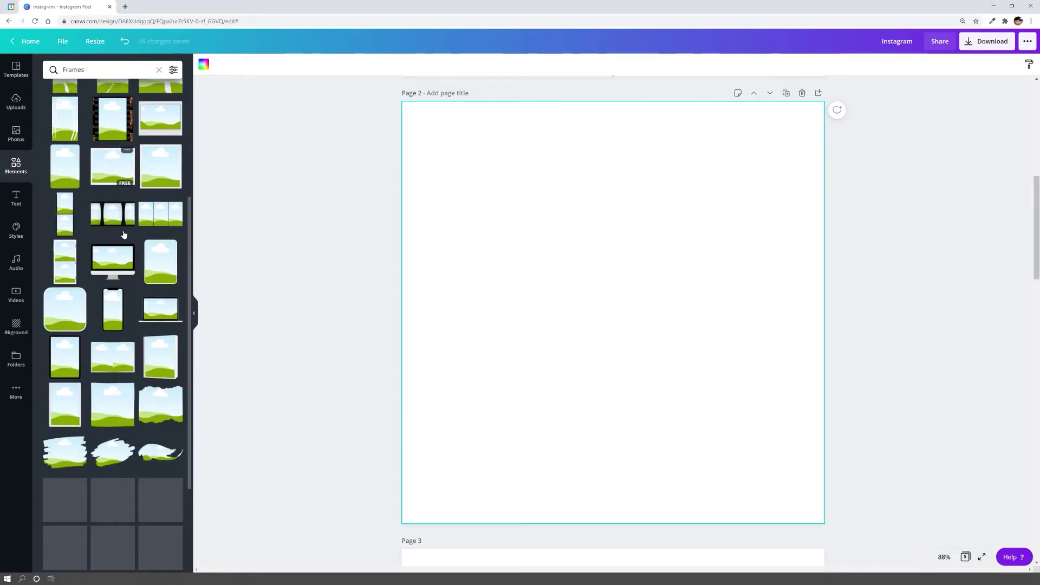
left_click(121, 254)
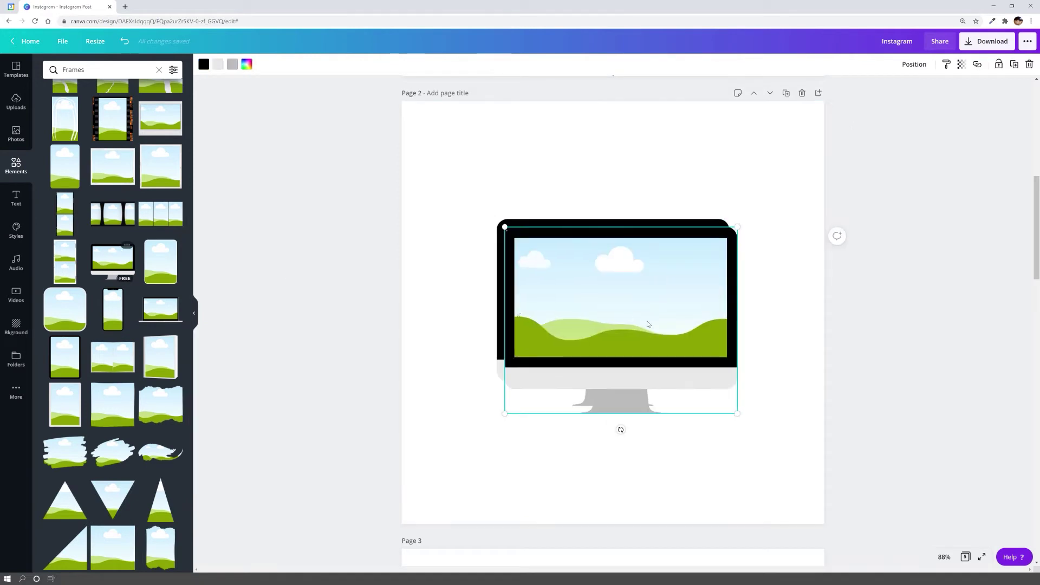
left_click(307, 434)
left_click(115, 310)
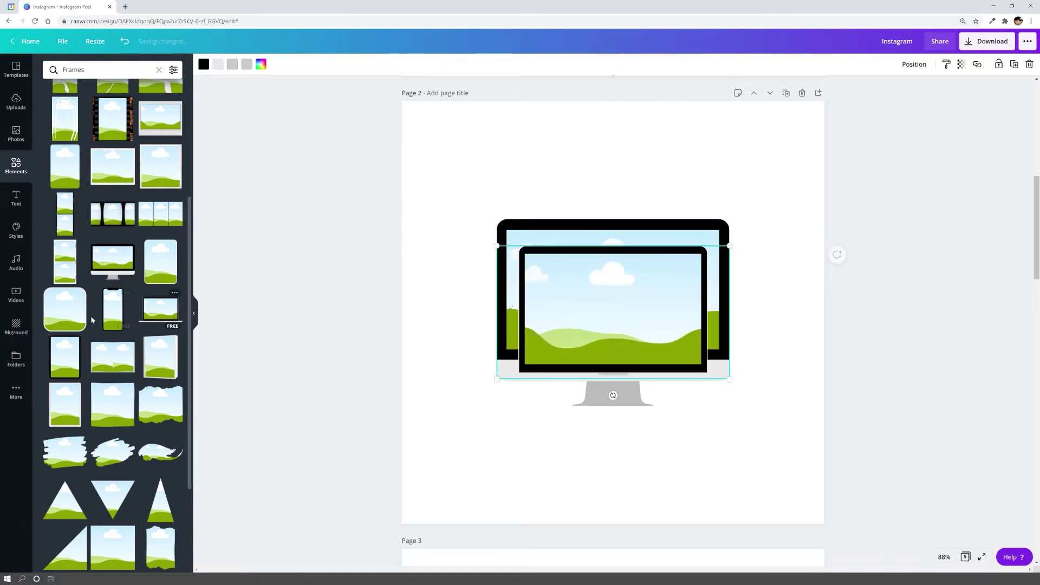
left_click(160, 261)
Move the tablet frame away from the other devices and scale down the phone, laptop and monitor frames together.
scroll(73, 370, "down", 5)
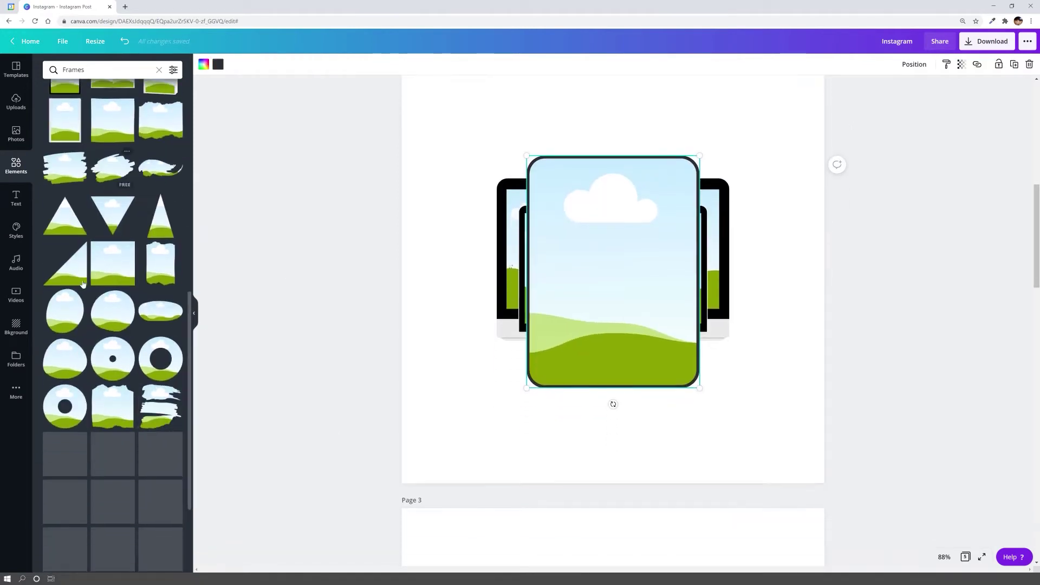
scroll(78, 390, "down", 4)
left_click_drag(584, 241, 556, 250)
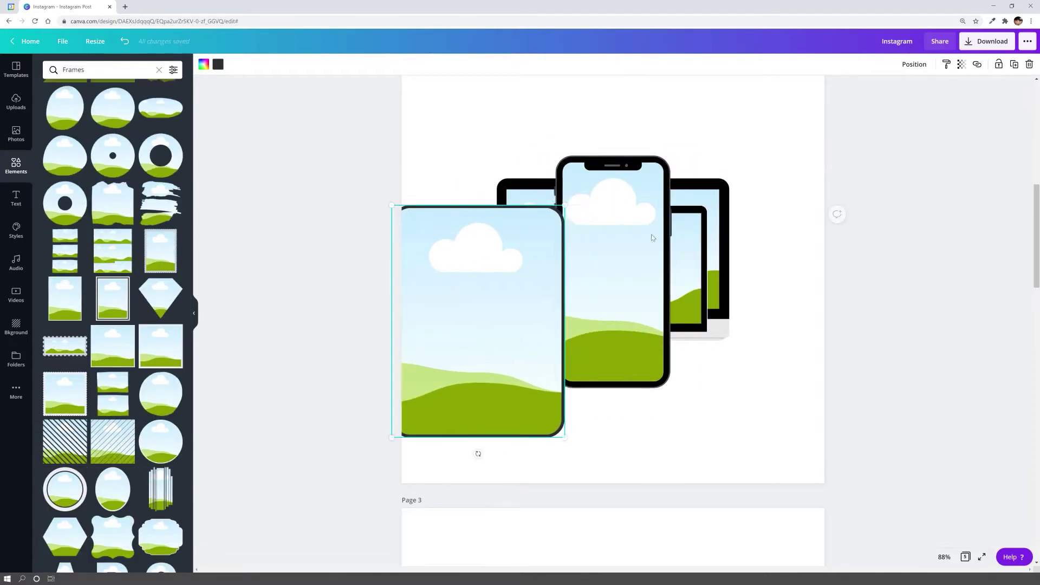
scroll(729, 220, "up", 2)
left_click_drag(776, 183, 612, 367)
left_click_drag(734, 247, 686, 284)
Shrink the tablet frame to about half its size and place it in the lower middle of page 2.
left_click(457, 363)
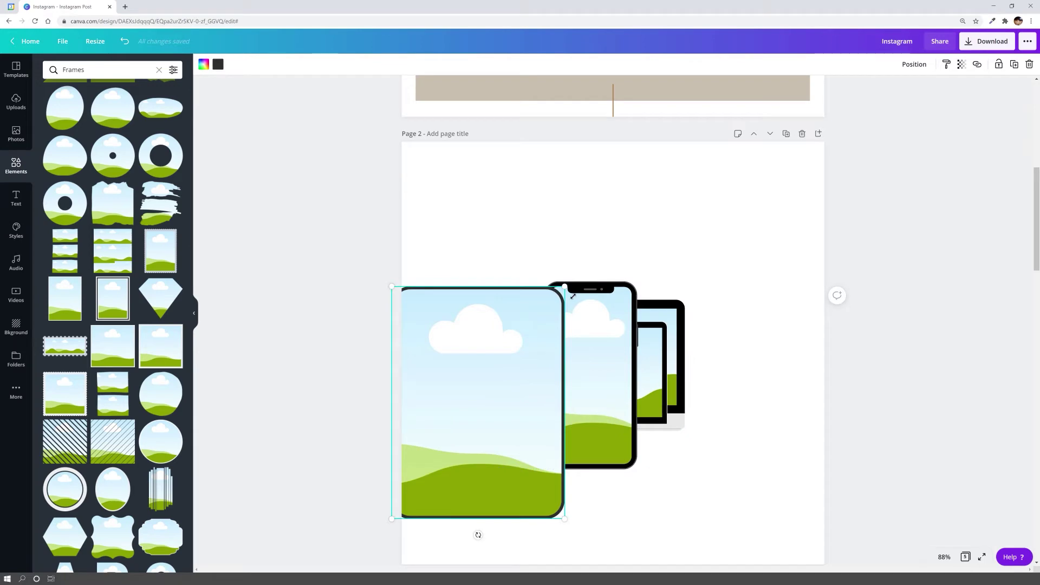
left_click_drag(564, 287, 476, 405)
left_click_drag(438, 461, 582, 456)
Move the monitor frame to the page's upper right and shrink the phone frame to about 106 by 209.
left_click(680, 313)
left_click_drag(680, 313, 788, 199)
left_click_drag(649, 358, 639, 447)
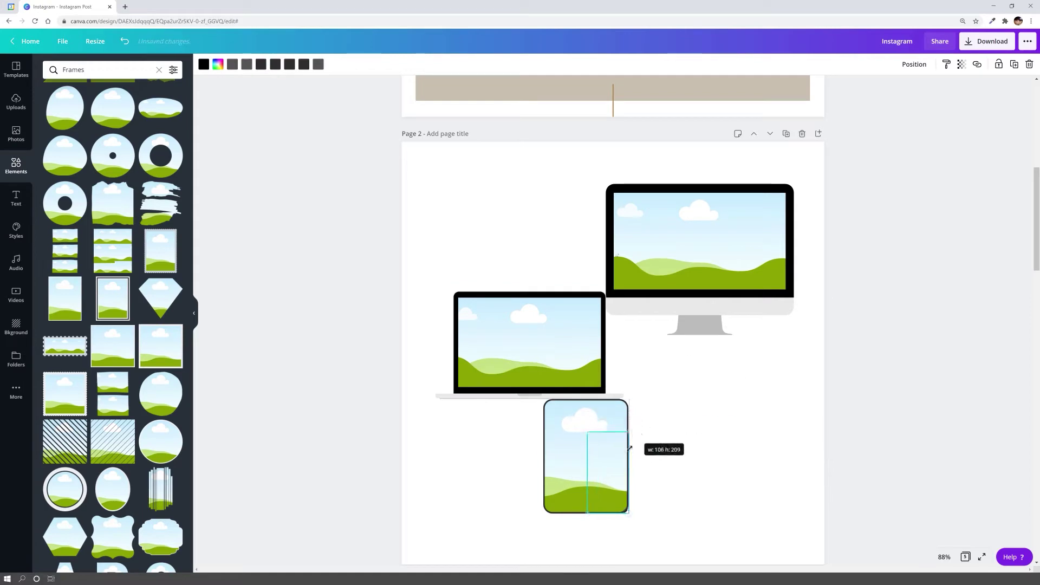
Bring the tablet, monitor and phone frames together so they overlap, and bring the phone forward over the tablet's lower corner.
left_click(602, 418)
left_click_drag(602, 418, 641, 350)
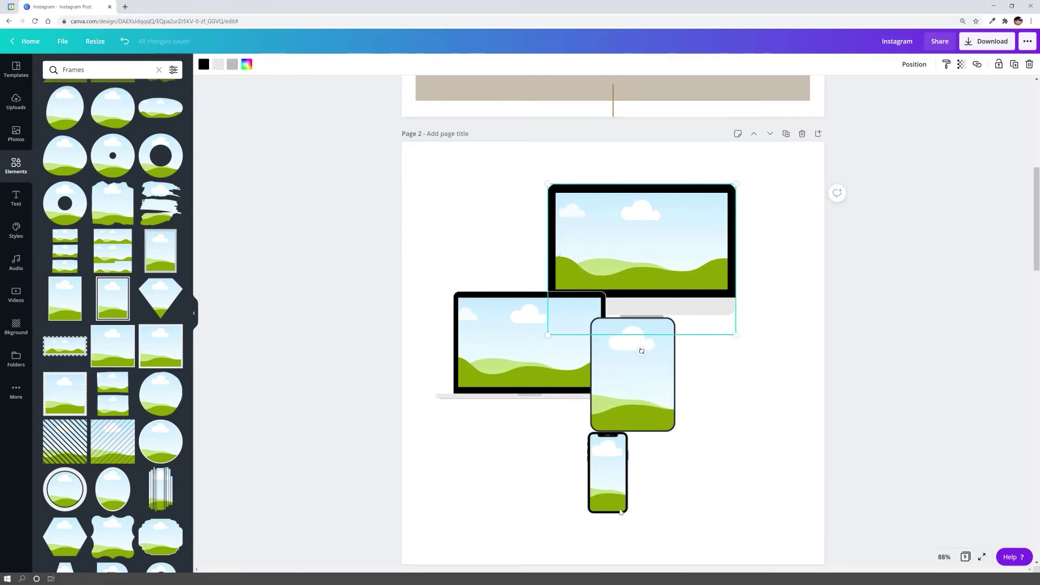
left_click_drag(619, 493, 597, 447)
right_click(598, 447)
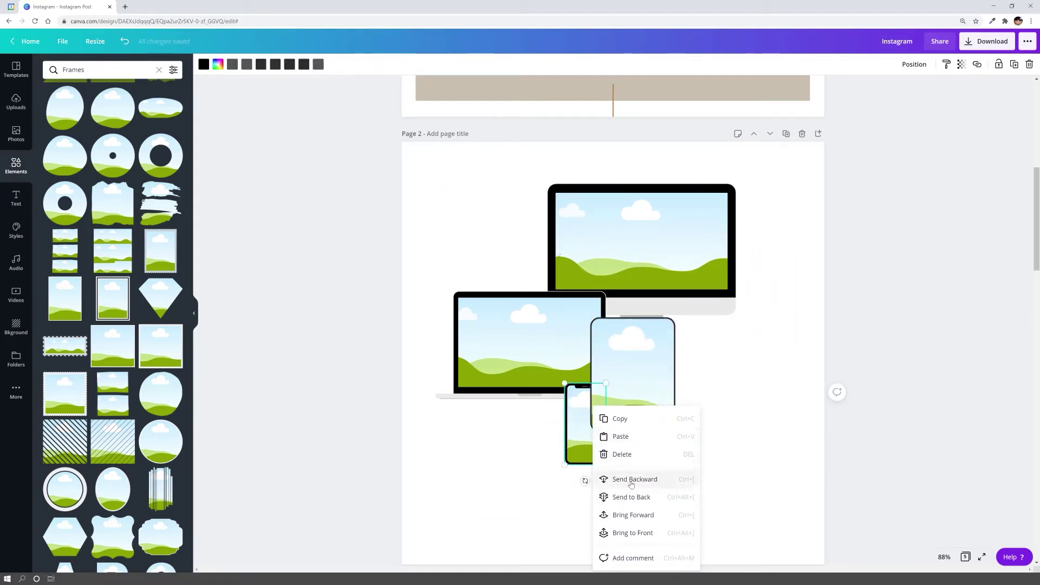
left_click(650, 515)
mouse_move(590, 432)
left_mouse_down()
mouse_move(571, 427)
mouse_move(595, 446)
left_mouse_up()
Shift the laptop frame closer to the monitor and tablet, and move the whole device group towards the page's centre.
left_click(531, 344)
left_click_drag(532, 343, 557, 331)
left_click_drag(809, 244, 596, 492)
left_click_drag(650, 254, 673, 276)
left_click(379, 301)
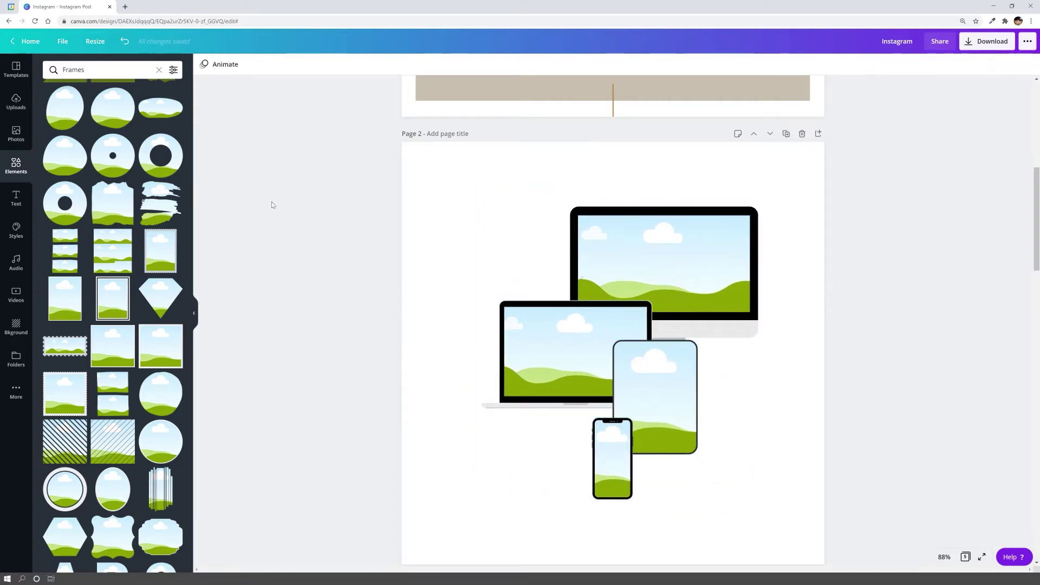
Fill the monitor, phone, tablet and laptop frames with the uploaded YouTube channel, Instagram profile and Facebook page screenshots.
left_click(16, 100)
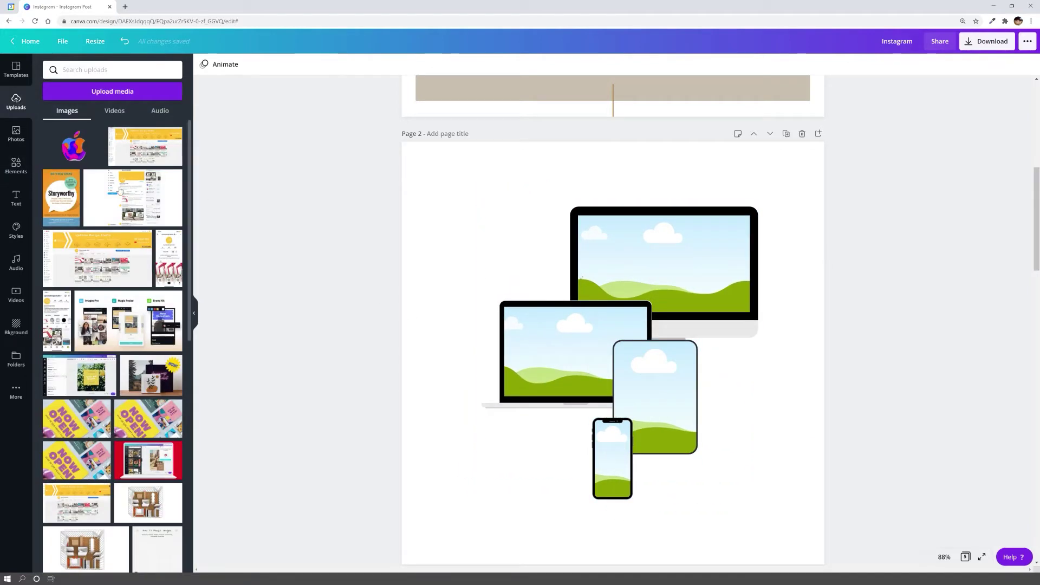
left_click_drag(98, 258, 663, 260)
left_click_drag(289, 304, 614, 460)
left_click_drag(69, 327, 623, 382)
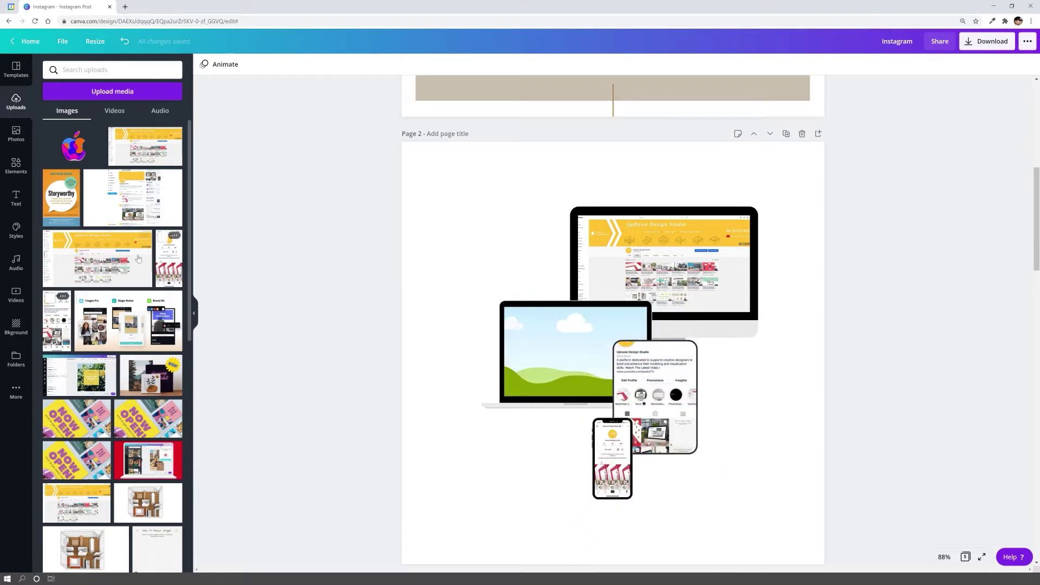
left_click_drag(124, 201, 645, 379)
Reposition the screenshot inside the tablet frame to show the top of the Instagram profile, and check the phone's crop.
left_click(681, 391)
double_click(681, 391)
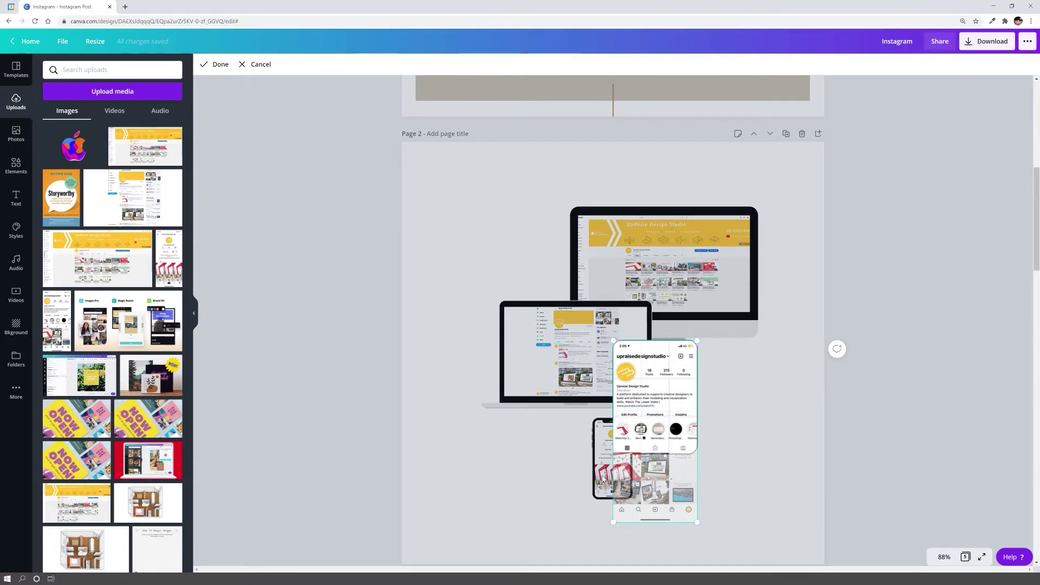
left_click(607, 478)
double_click(618, 477)
left_click(457, 519)
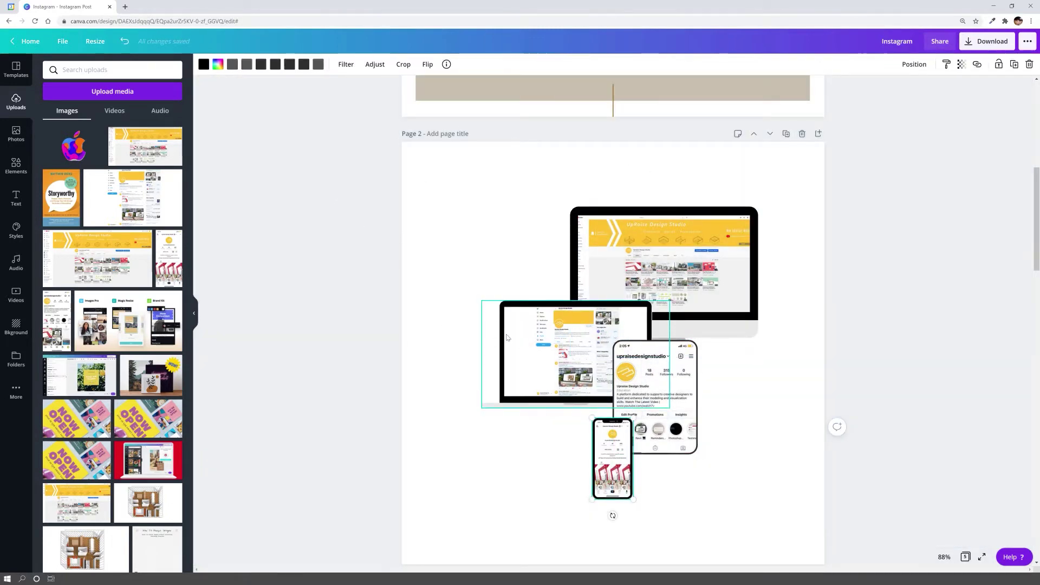
Apply the Book 1 Smartmockup to the Storyworthy cover on page 3 and enlarge the mockup image slightly.
scroll(472, 255, "down", 10)
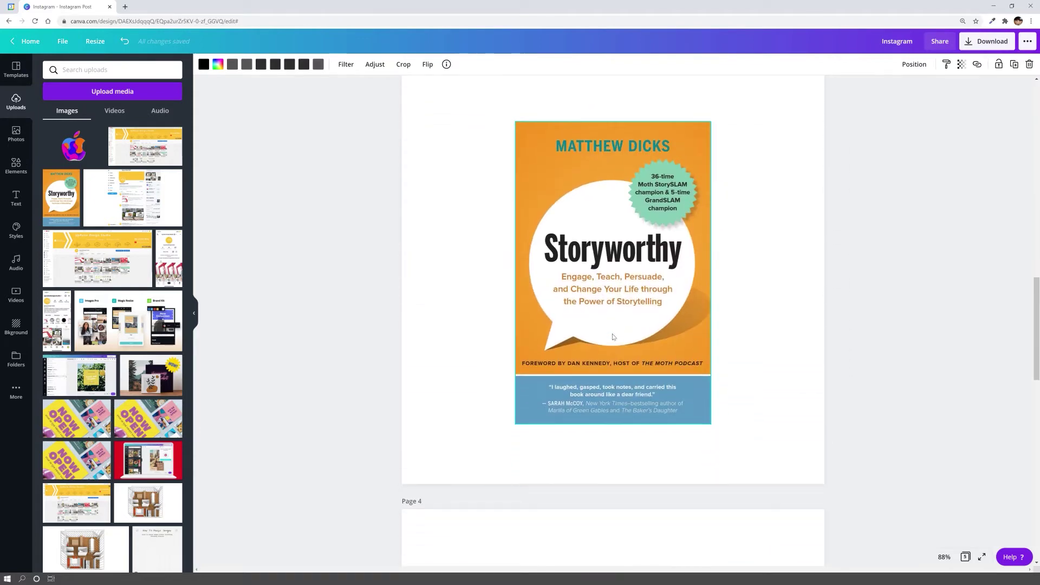
scroll(612, 337, "up", 2)
left_click(613, 337)
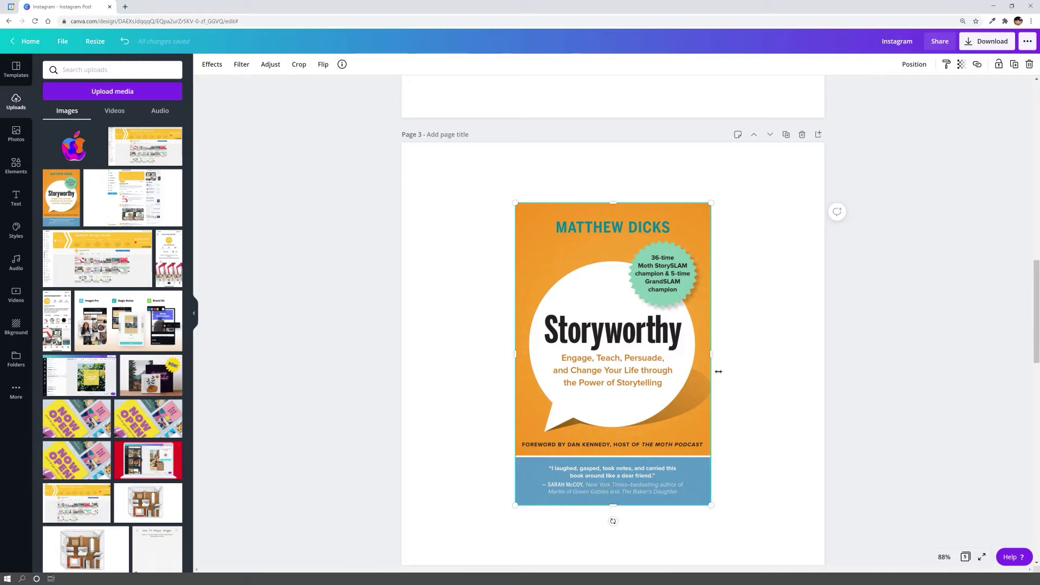
left_click(212, 70)
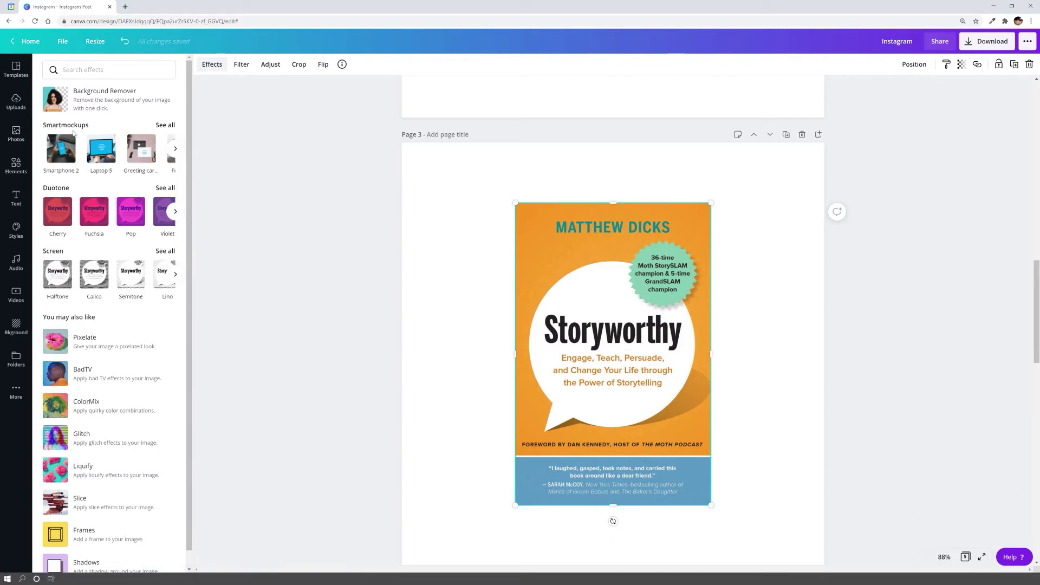
left_click(166, 125)
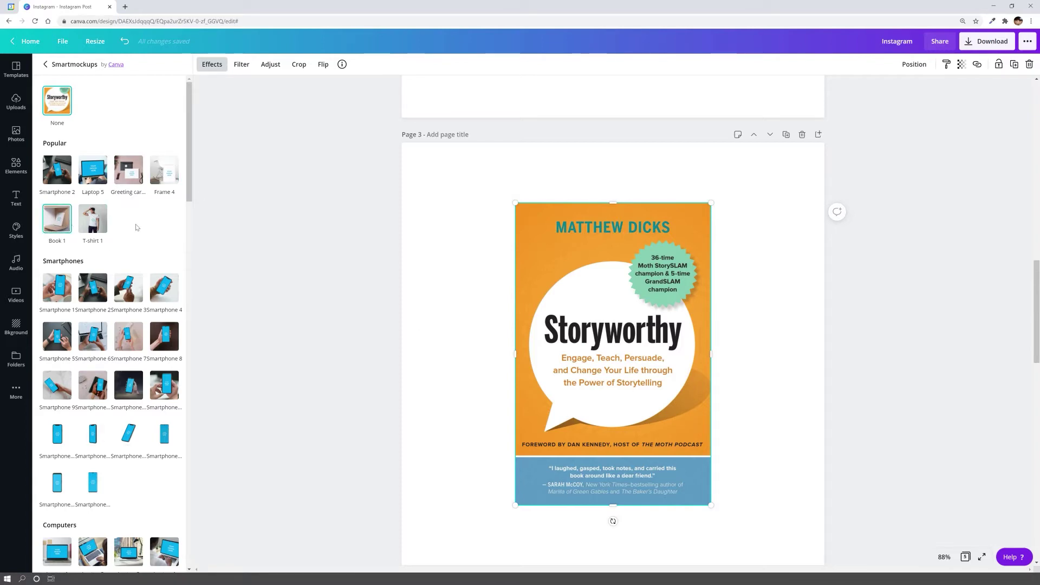
left_click_drag(187, 175, 213, 432)
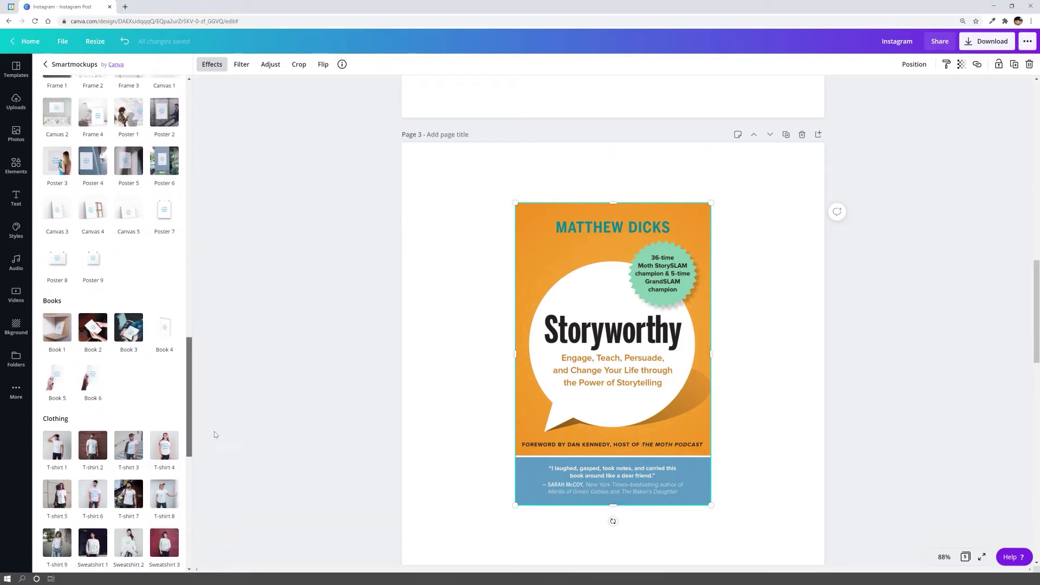
left_click(64, 324)
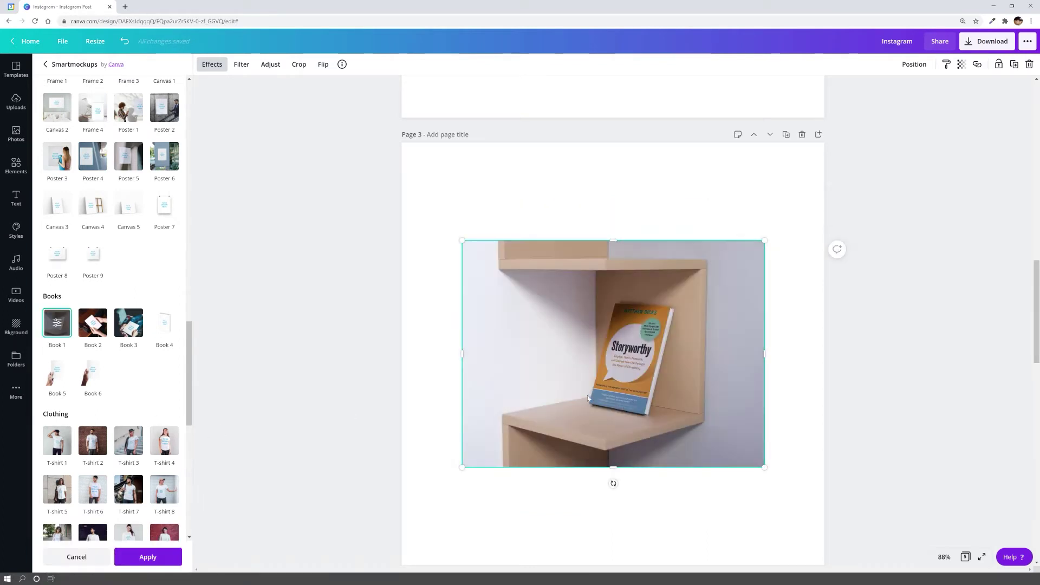
left_click_drag(769, 240, 783, 227)
left_click(592, 504)
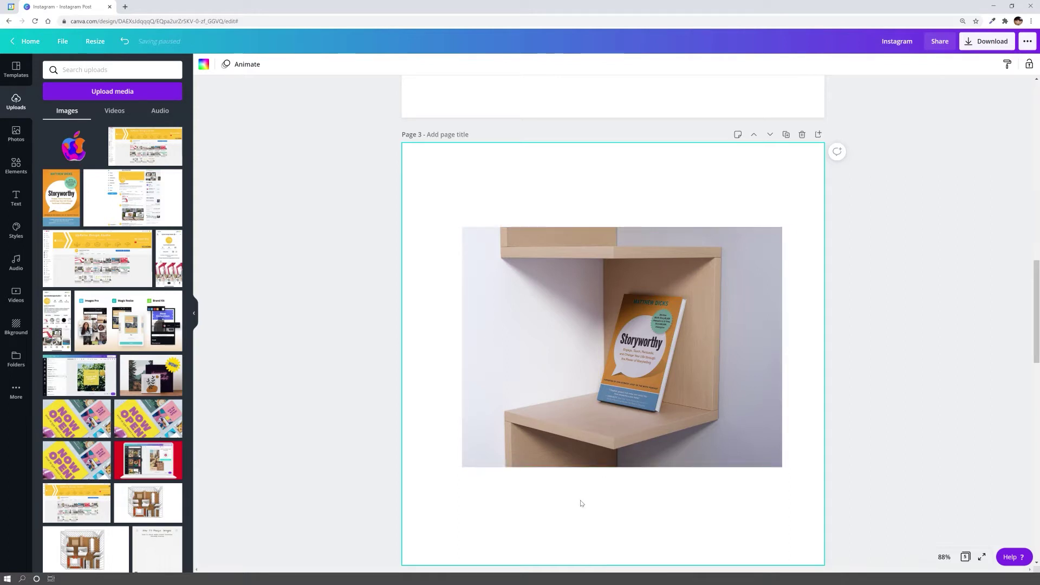
Apply the Smartphone 8 Smartmockup to the colourful Apple logo image on page 4 and check the image's crop.
scroll(581, 503, "down", 2)
scroll(592, 306, "down", 7)
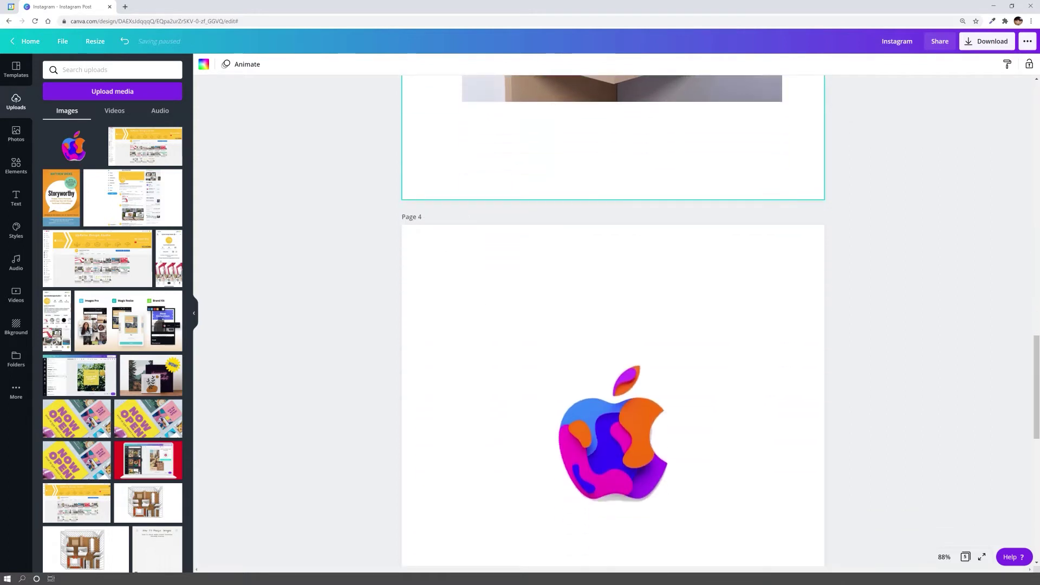
left_click(654, 281)
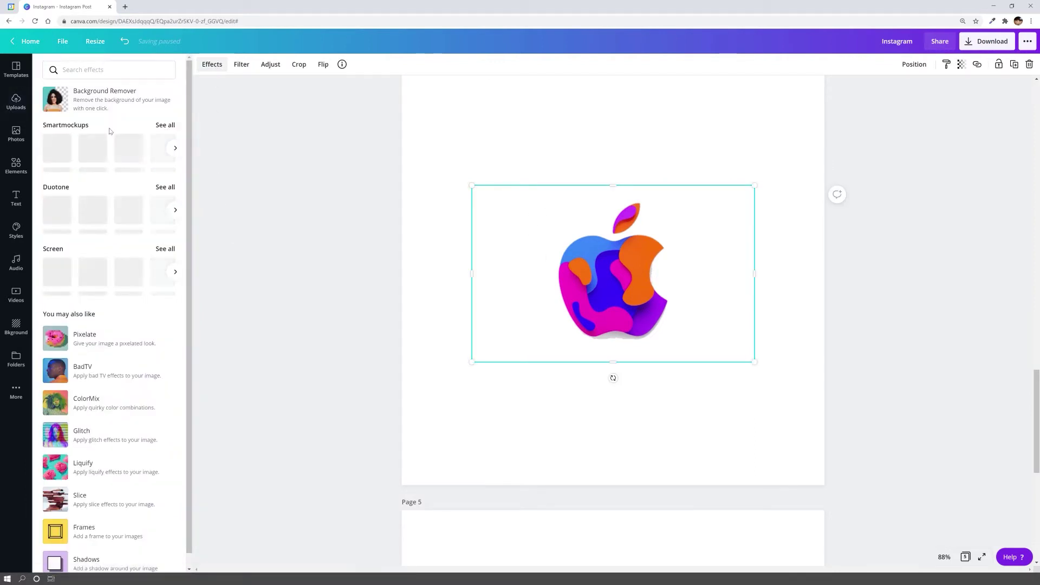
left_click(165, 125)
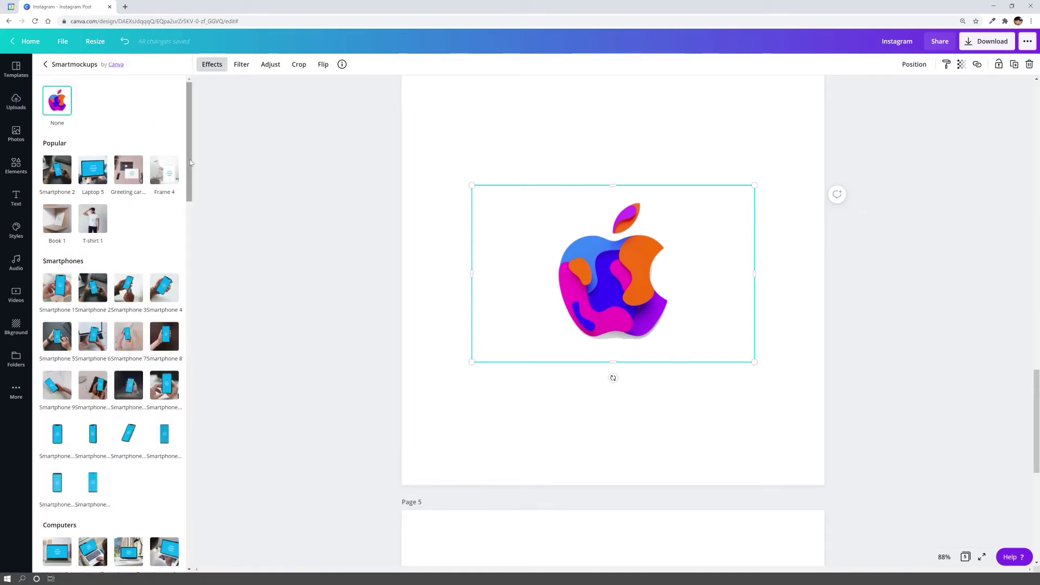
scroll(190, 163, "down", 2)
scroll(167, 160, "up", 2)
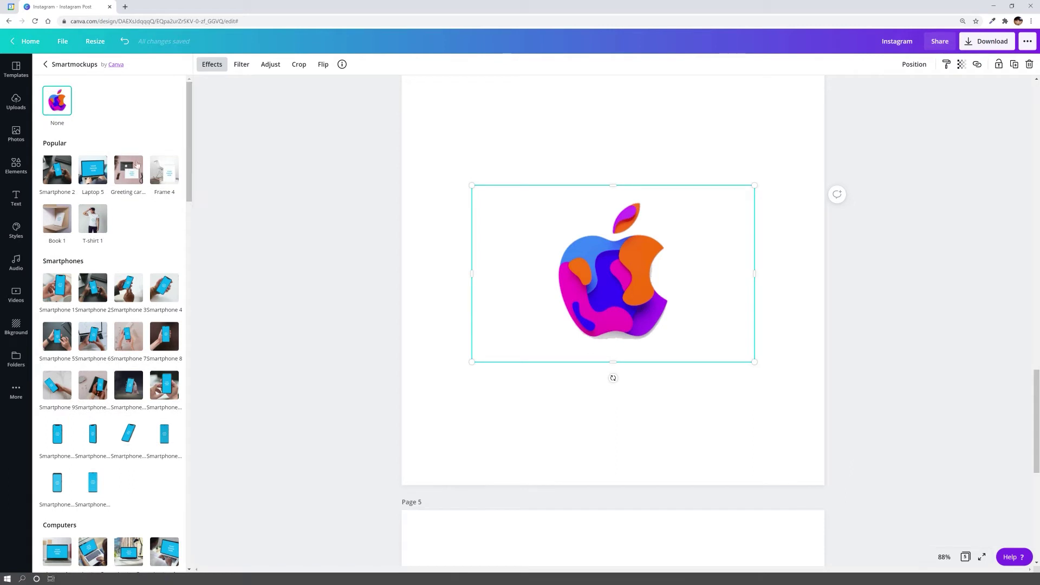
scroll(167, 254, "down", 2)
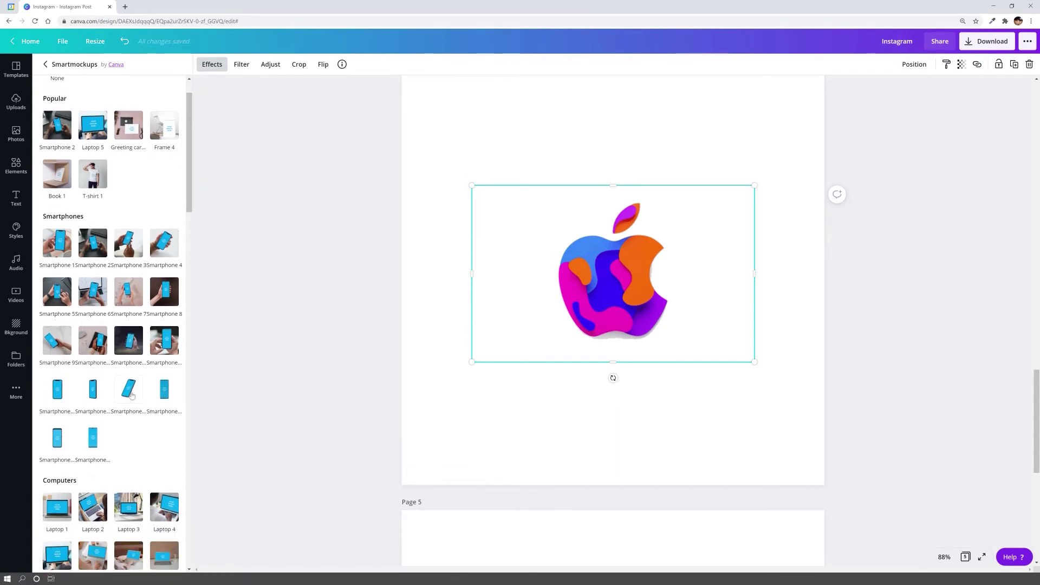
left_click(167, 255)
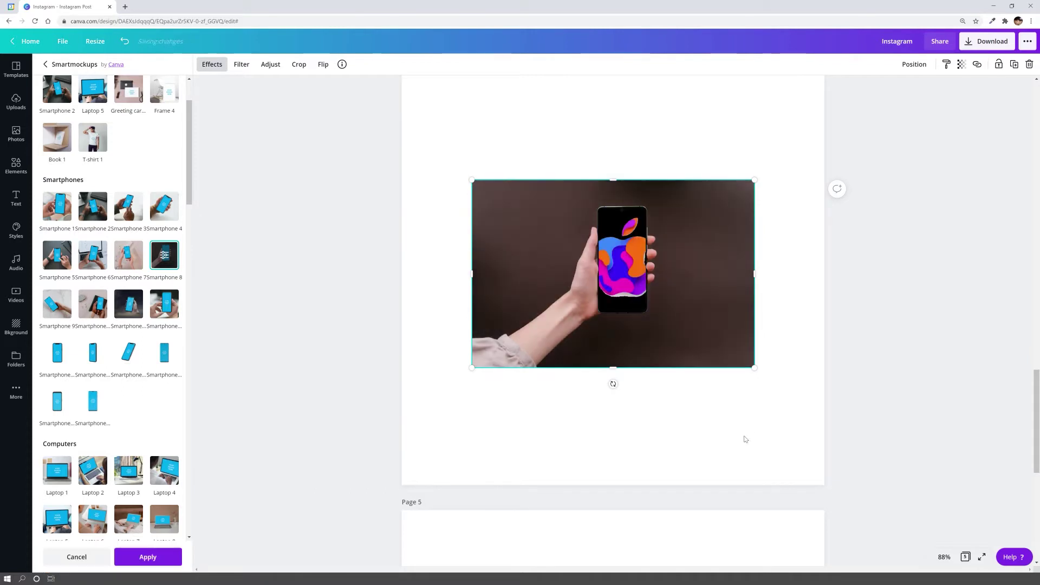
double_click(639, 269)
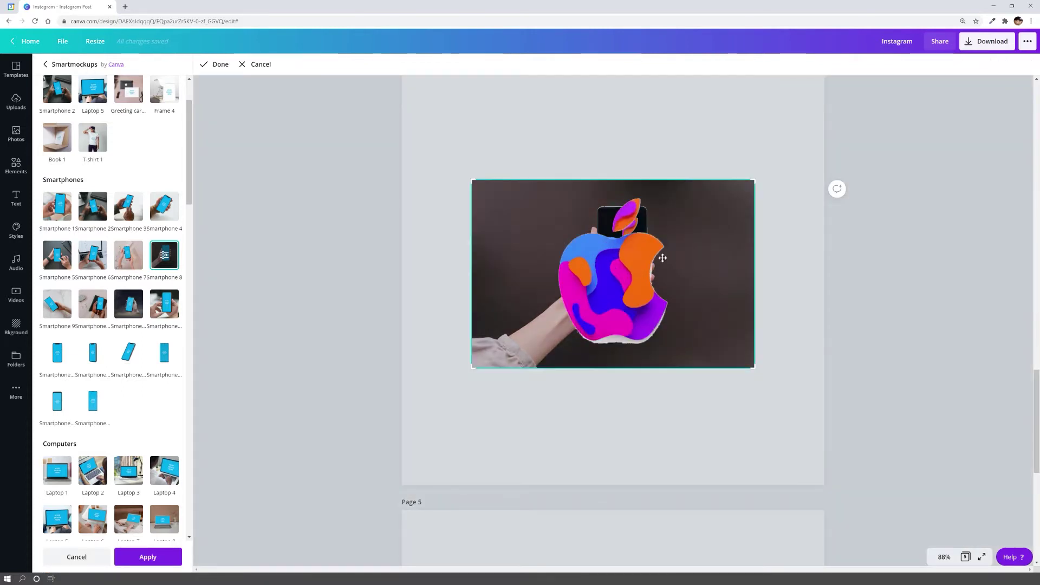
left_click(631, 410)
Apply the T-shirt 1 Smartmockup from the Clothing category to the painted-hands wall photo on page 5.
scroll(394, 332, "down", 8)
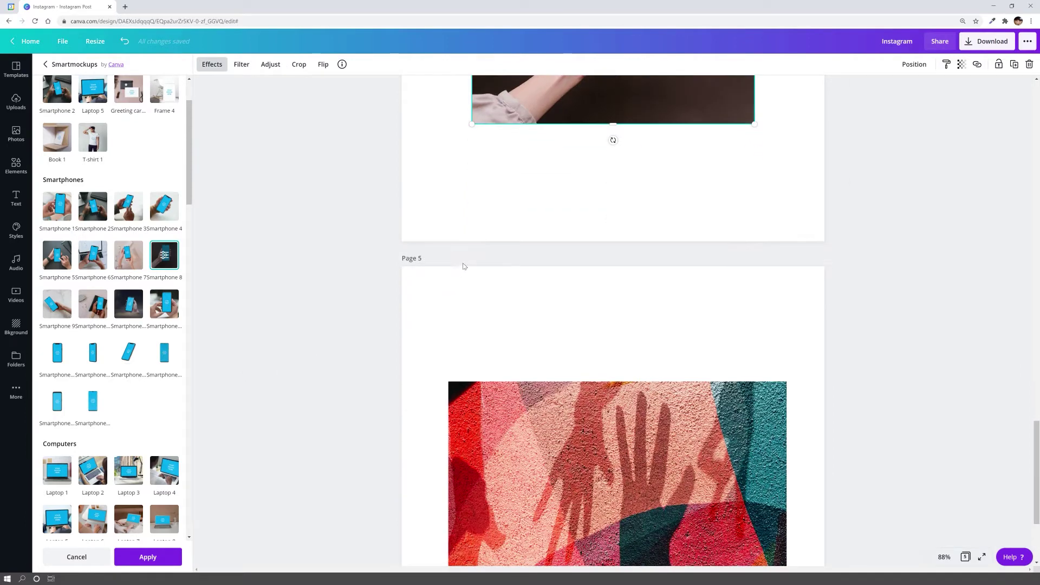
left_click(488, 244)
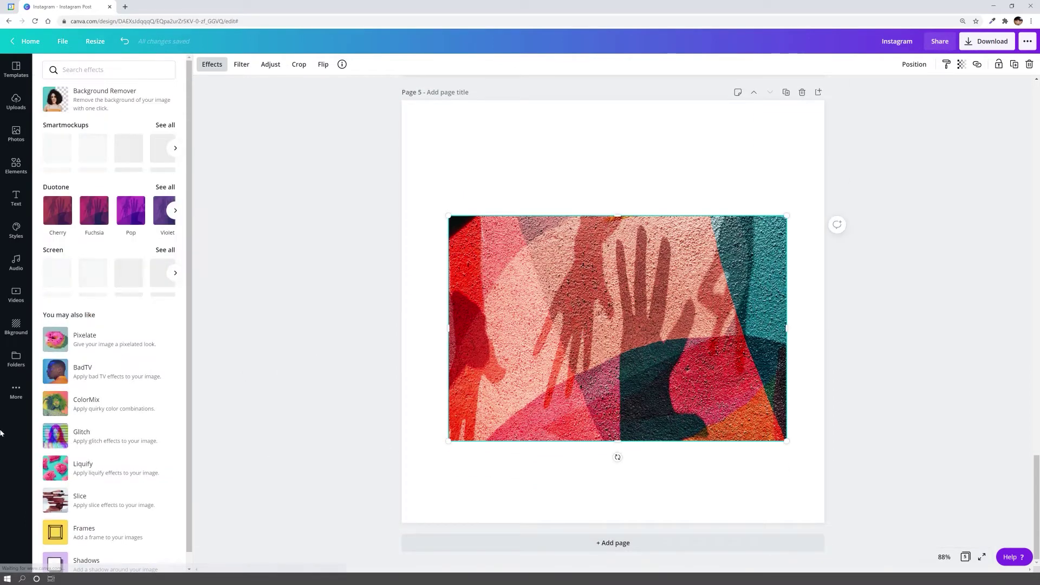
left_click(165, 125)
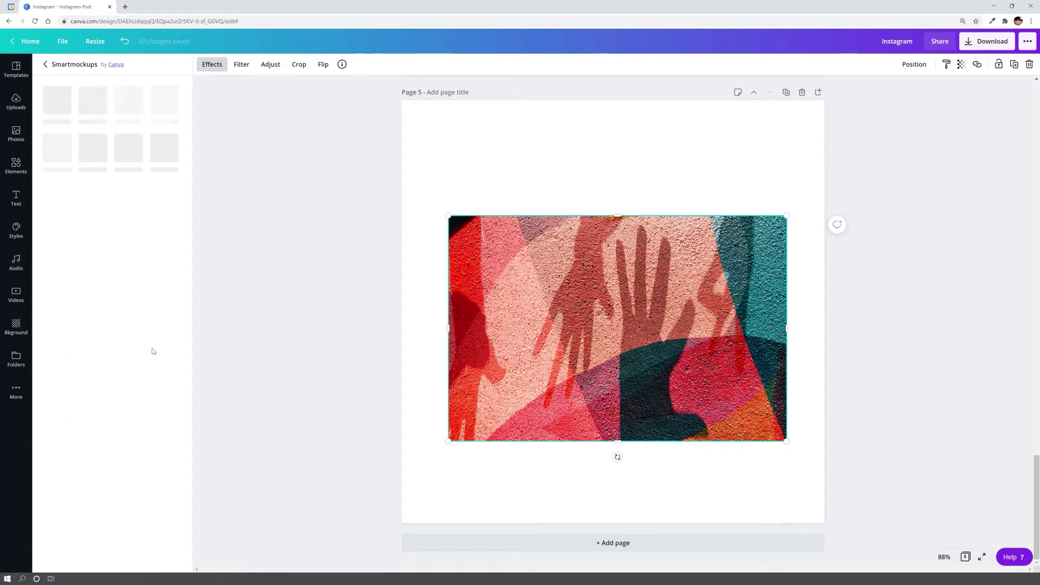
scroll(171, 330, "down", 6)
scroll(170, 331, "down", 10)
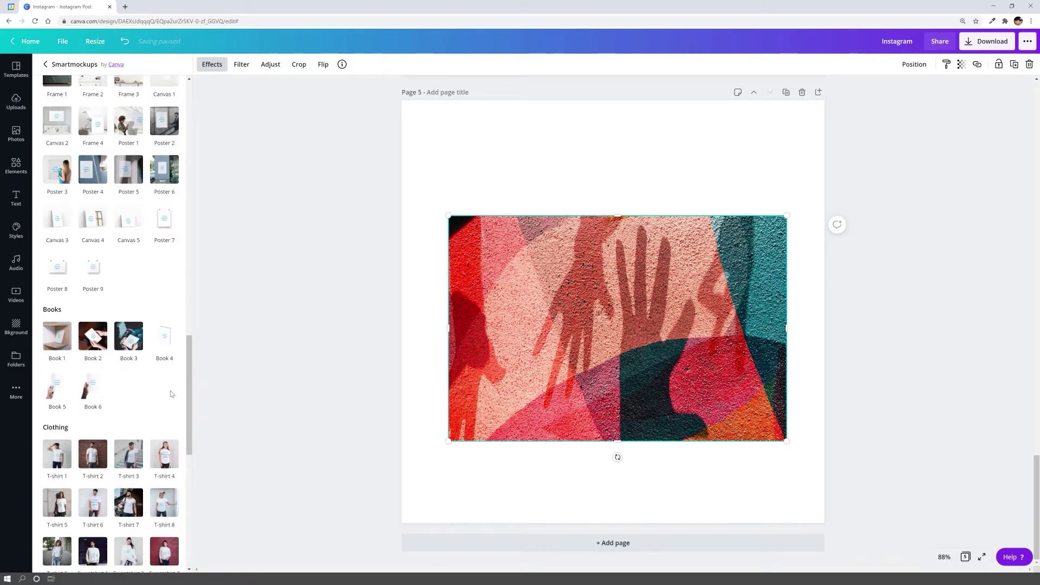
scroll(171, 394, "down", 4)
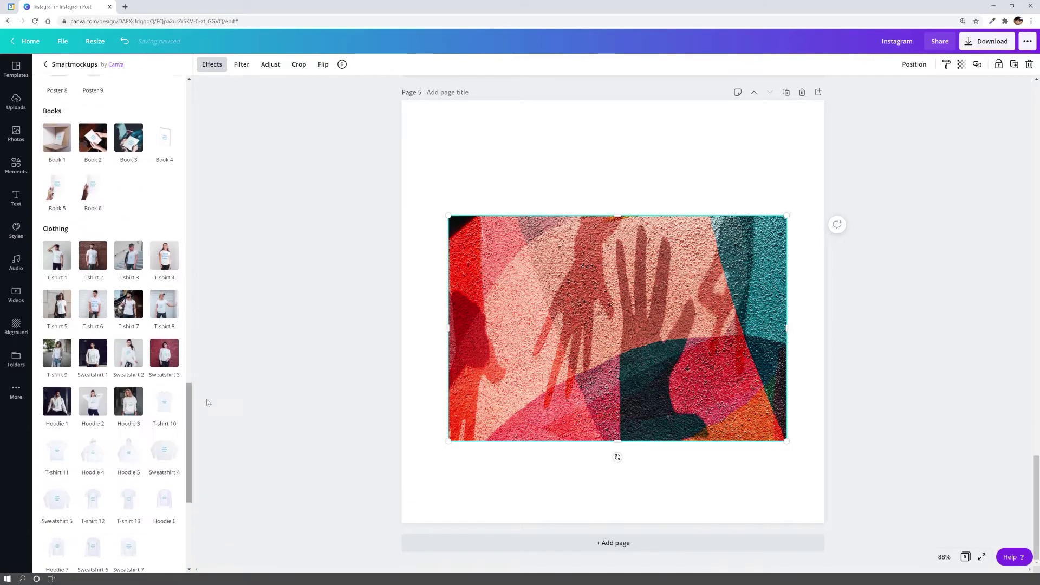
left_click(61, 250)
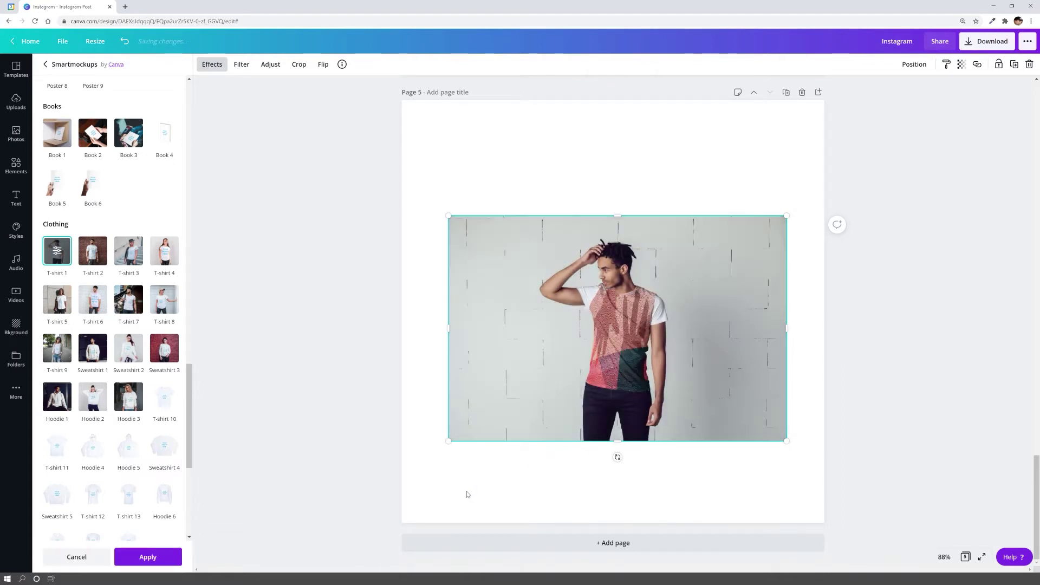
scroll(192, 430, "up", 2)
left_click_drag(192, 431, 239, 205)
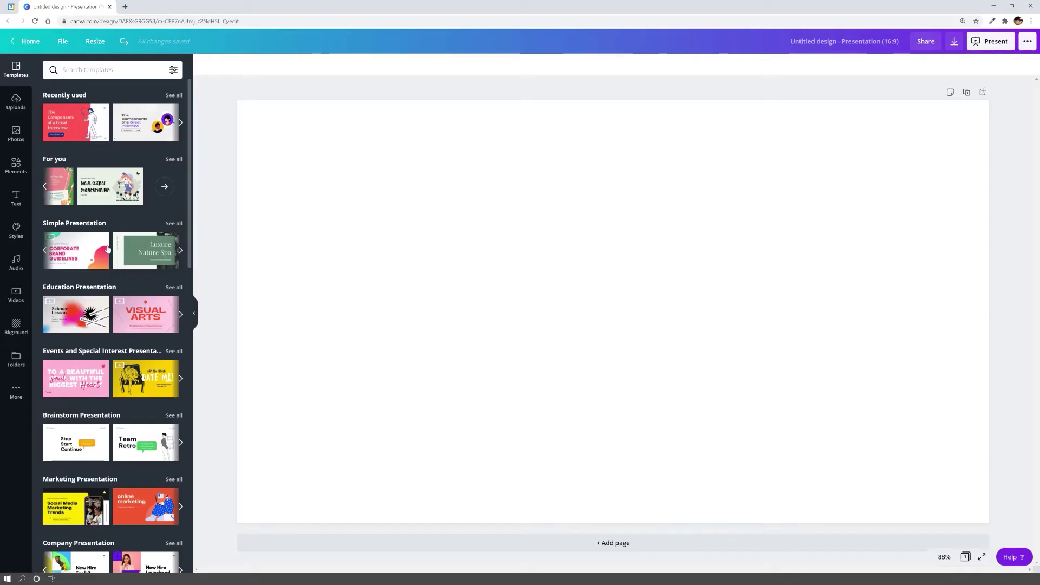
Apply all 15 pages of the White Simple and Colorful Geometric New Hire Resources Company Presentation template and look through the slides.
scroll(74, 381, "down", 4)
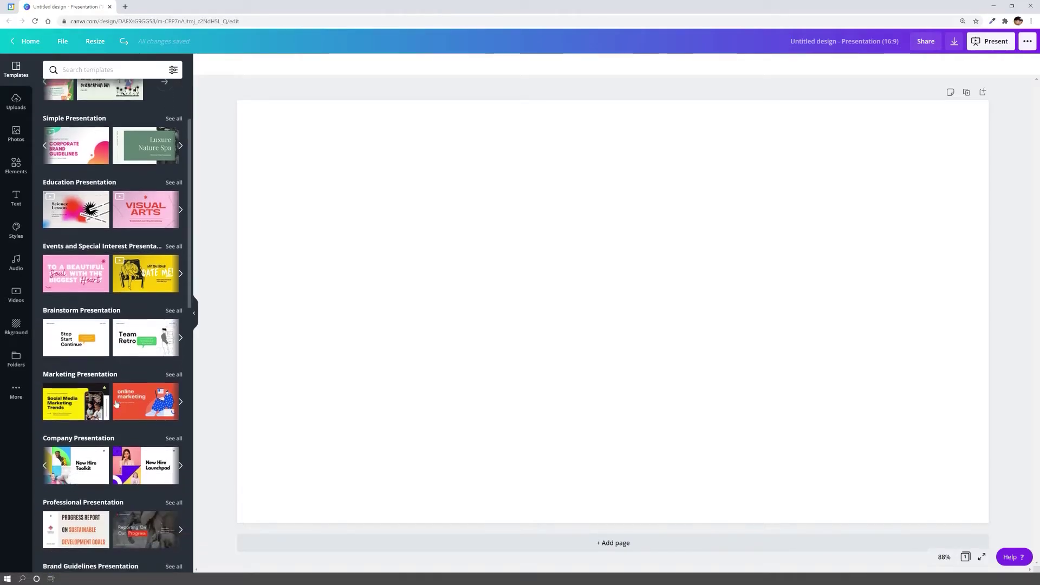
left_click(75, 380)
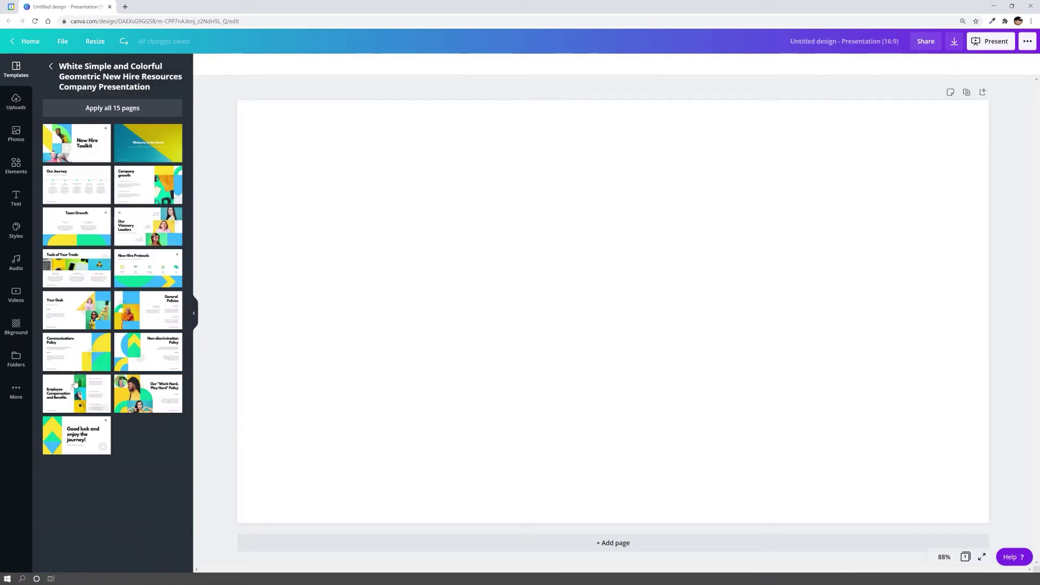
left_click(126, 109)
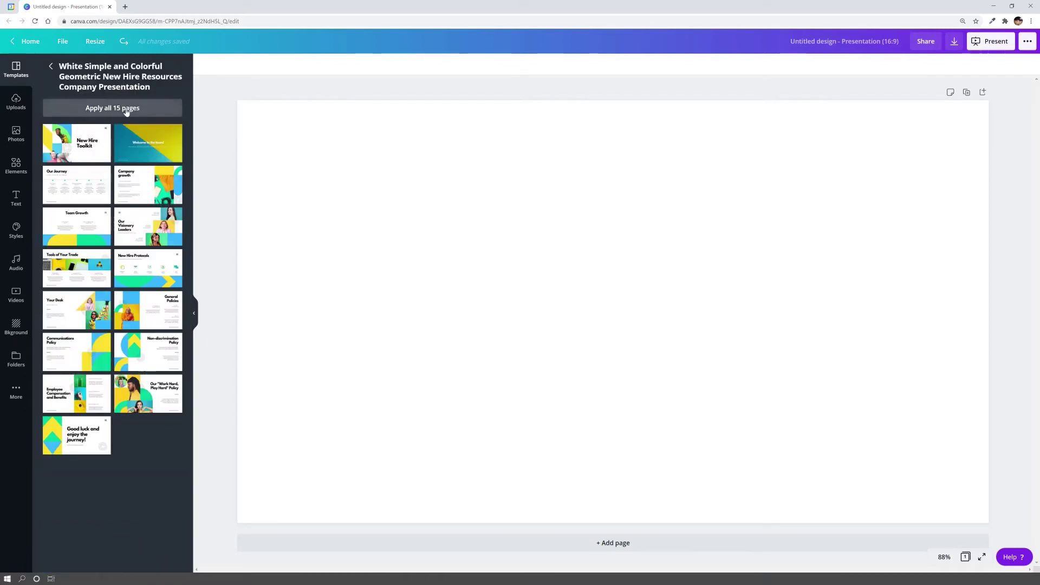
scroll(564, 217, "down", 20)
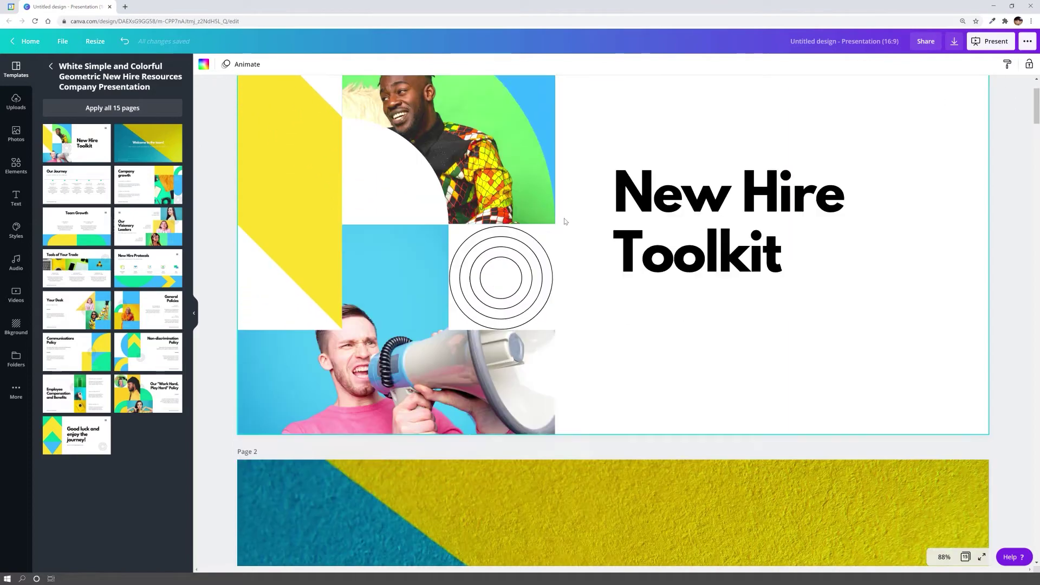
scroll(567, 224, "down", 15)
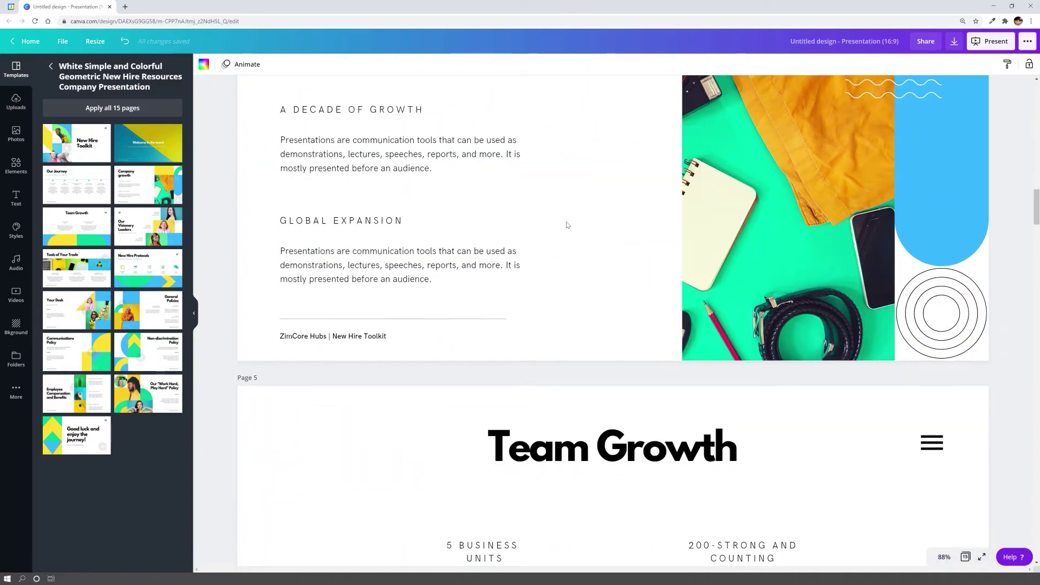
scroll(567, 224, "down", 15)
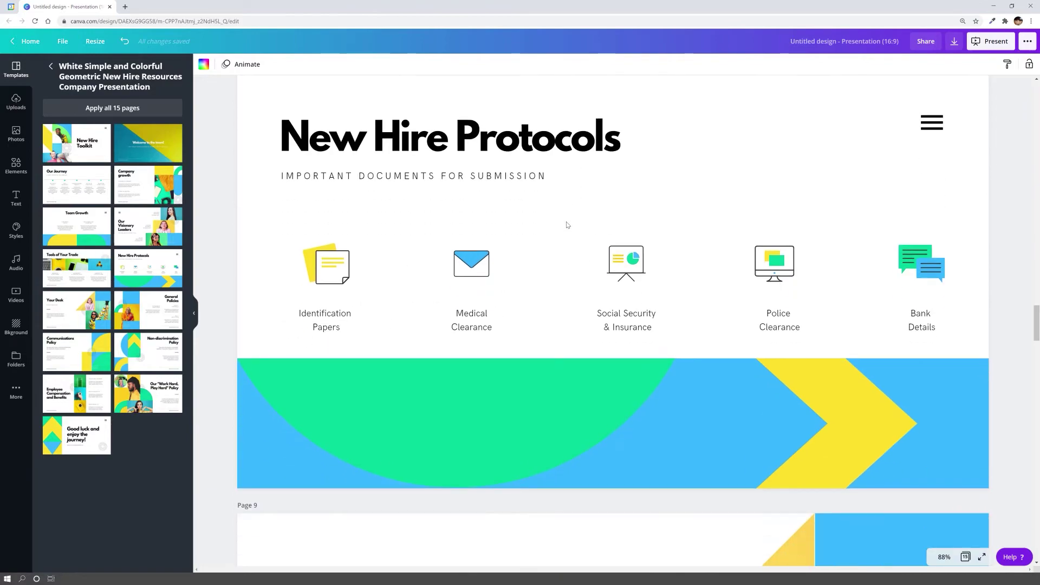
scroll(567, 225, "up", 15)
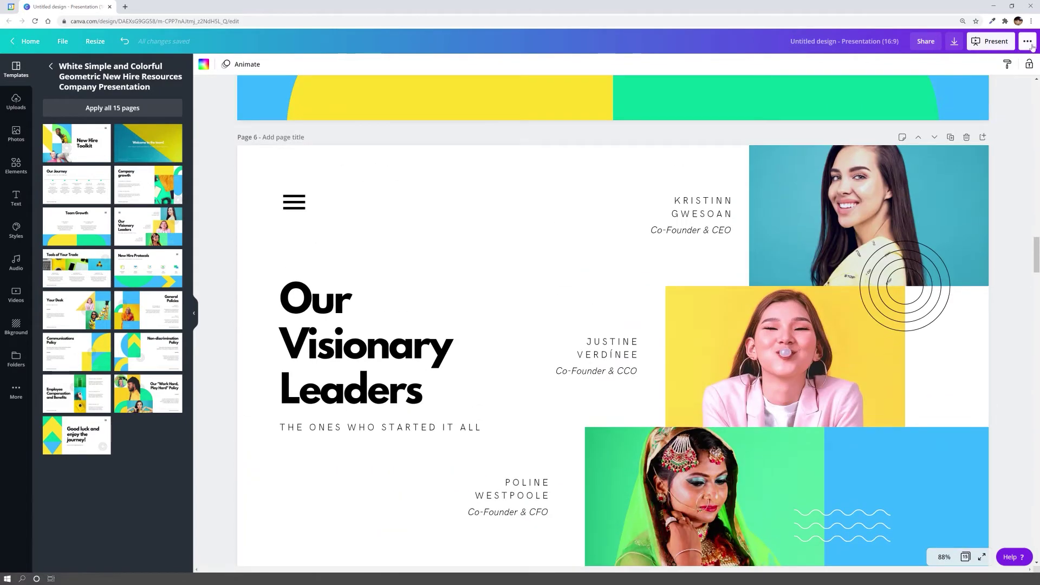
Go to the Present and record studio and start recording with the HD Pro Webcam C920 and the default microphone.
left_click(1029, 43)
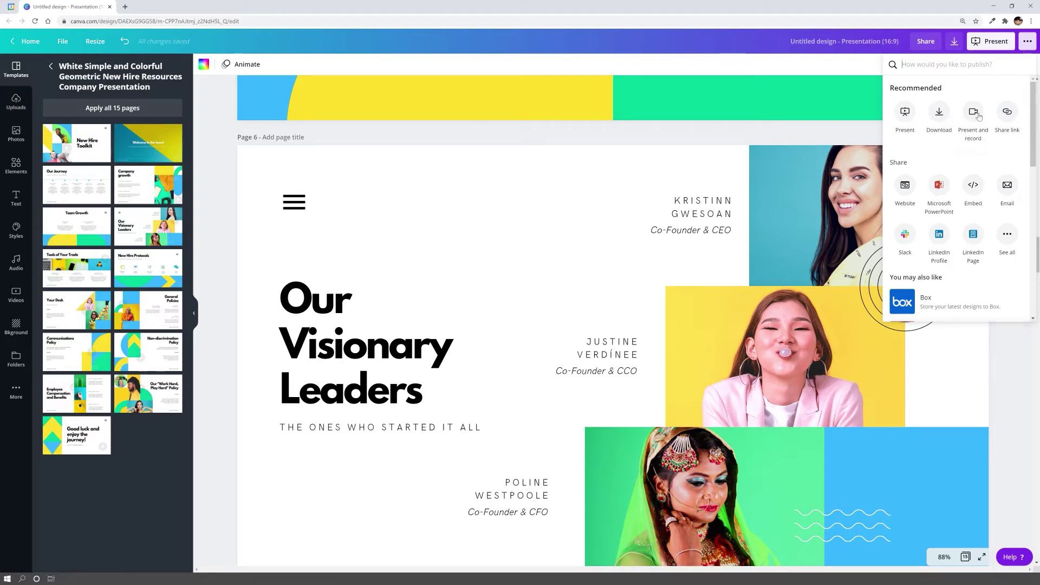
left_click(979, 118)
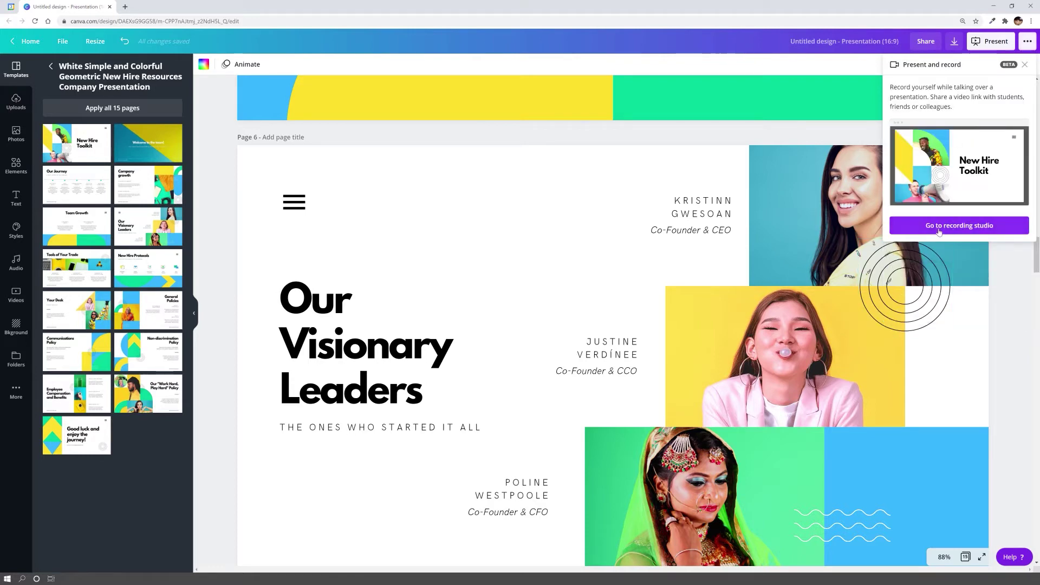
left_click(933, 230)
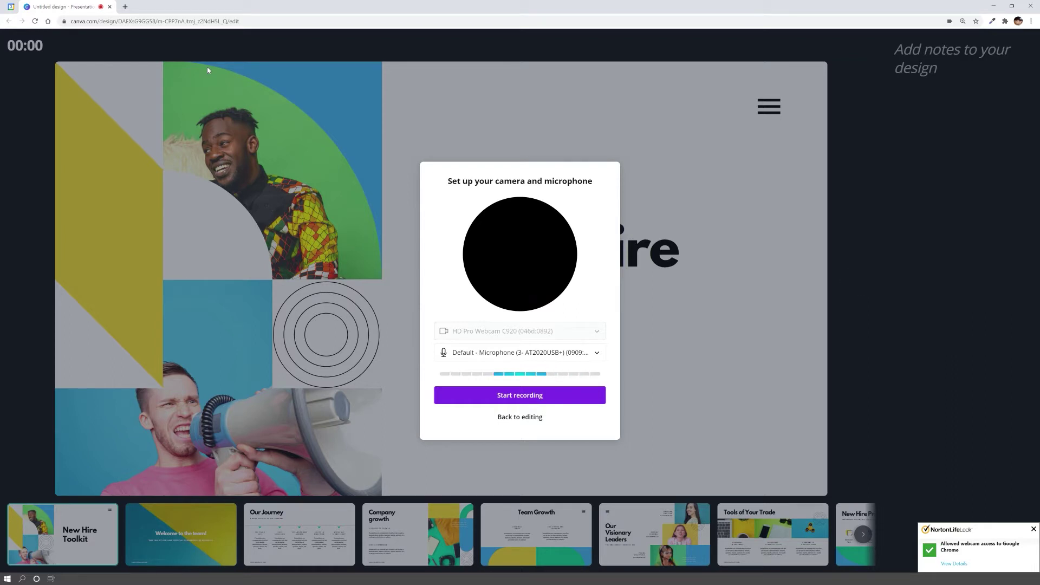
left_click(531, 398)
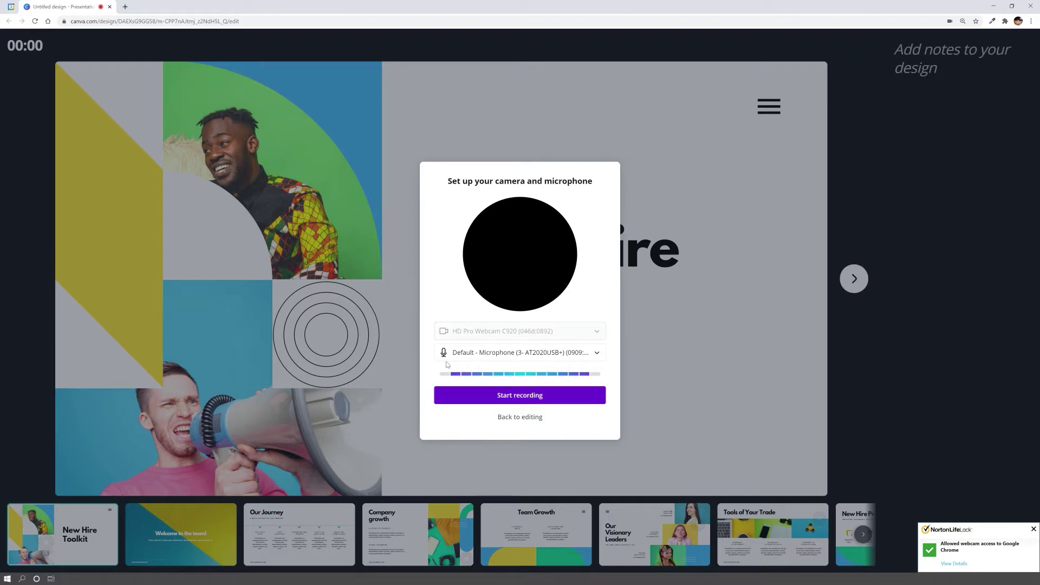
left_click(544, 399)
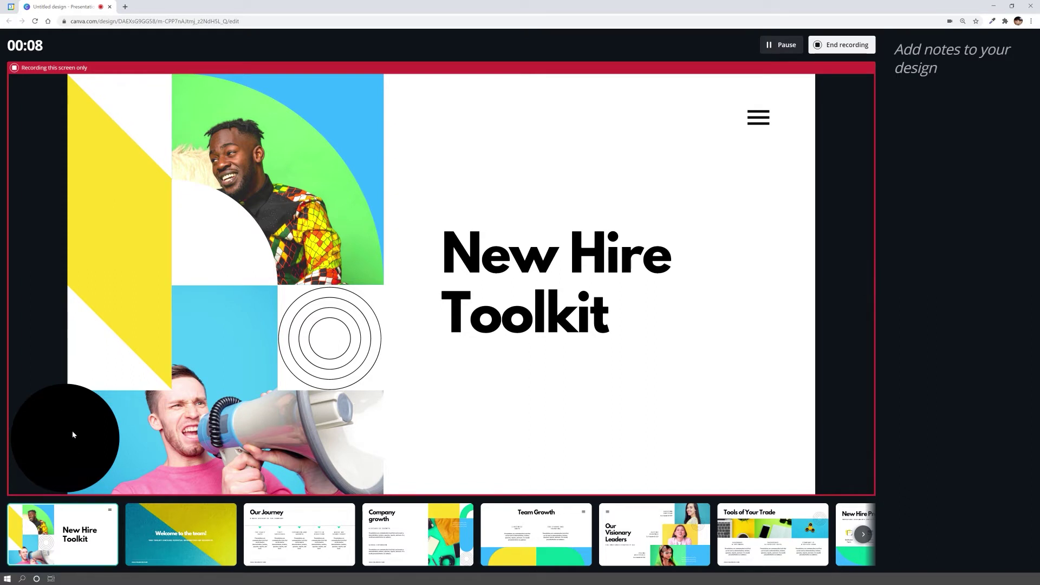
Present the "Welcome to the team!", "Our Journey" and "Company growth" slides in turn during the recording.
left_click(165, 532)
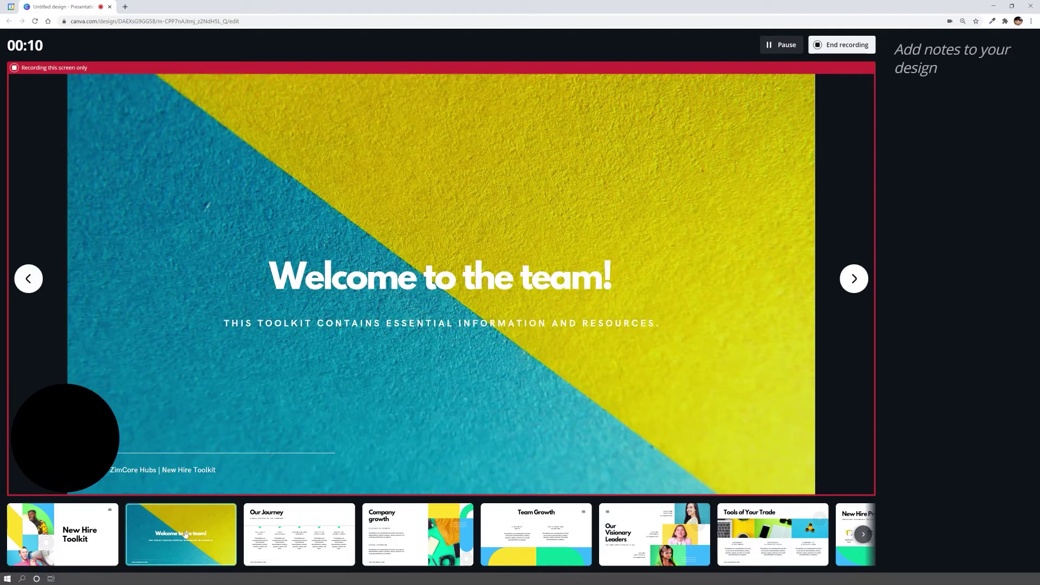
left_click(323, 530)
left_click(376, 526)
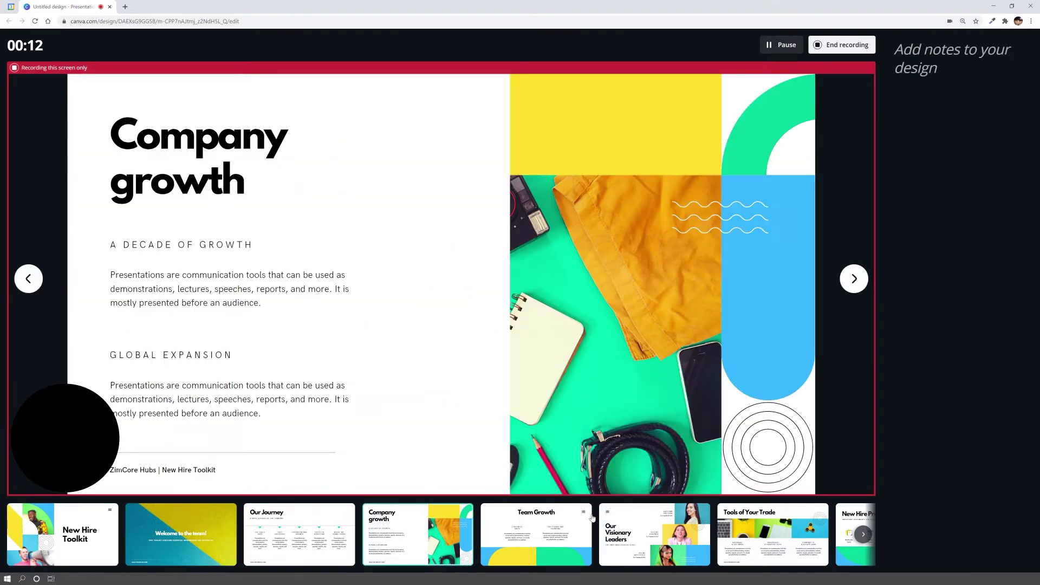
Present the slides from "Team Growth" through "New Hire Protocols" and end the recording.
left_click(589, 524)
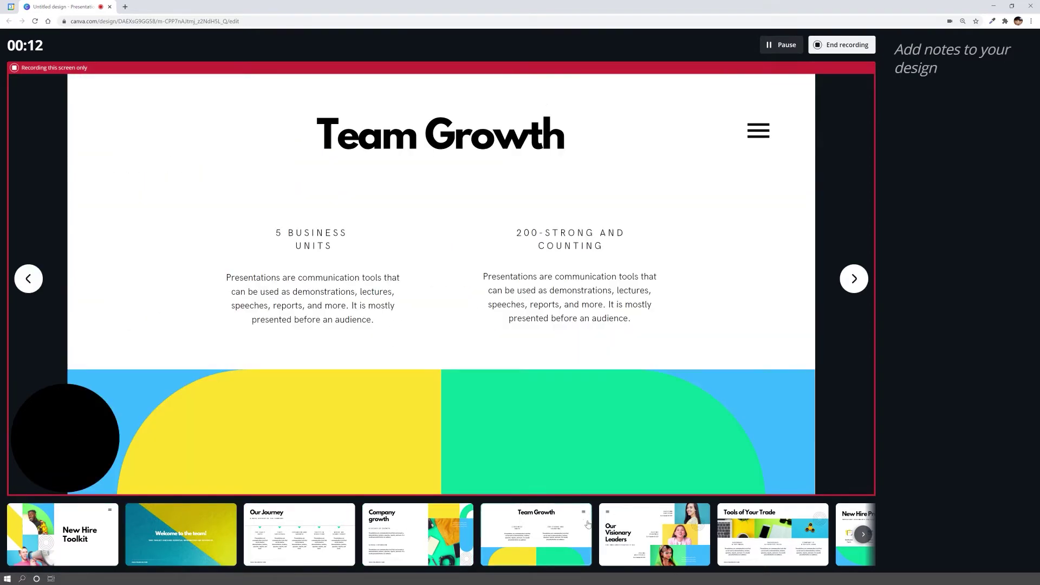
left_click(854, 288)
left_click(853, 287)
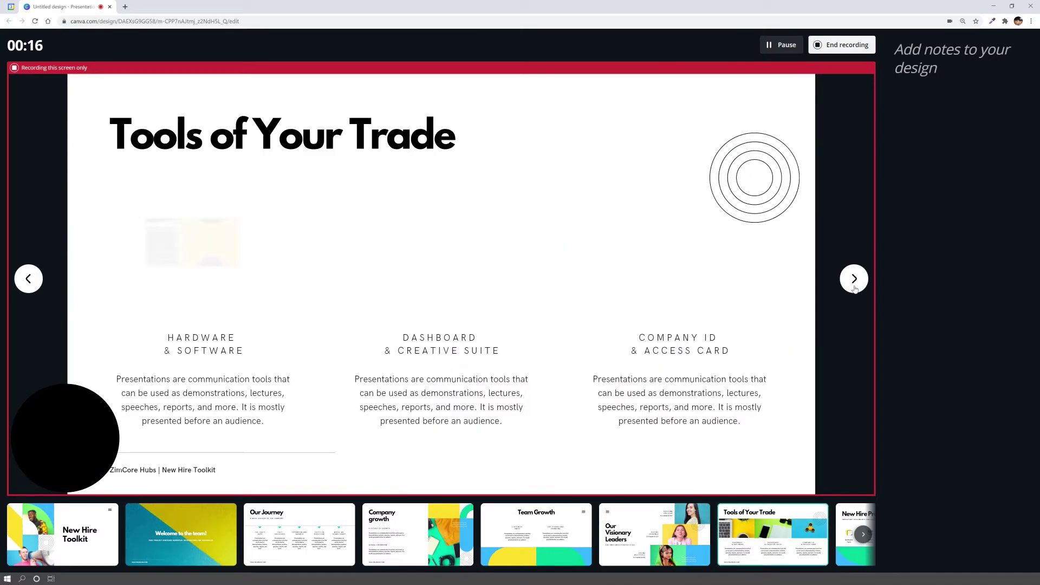
left_click(853, 286)
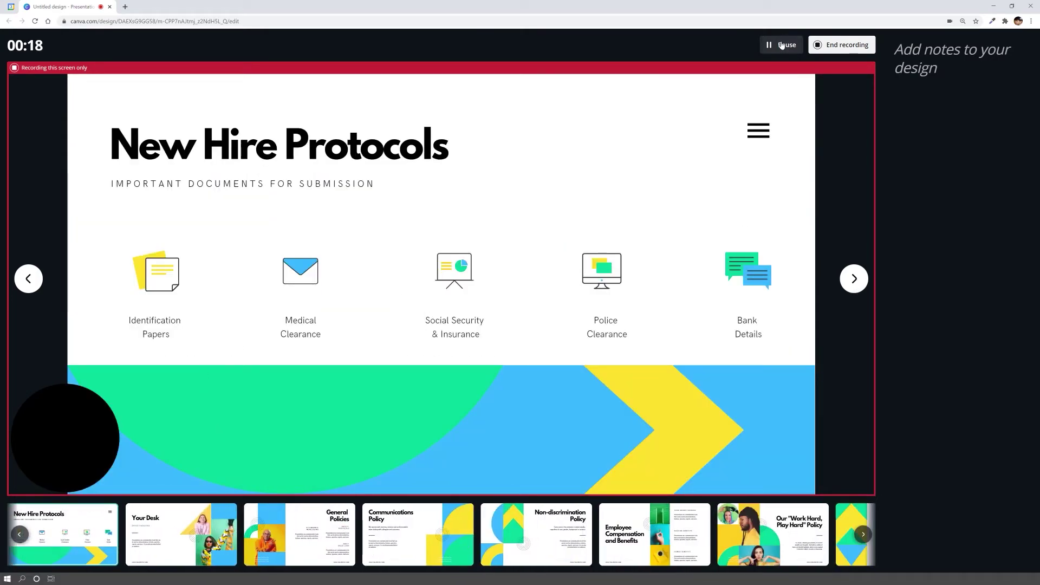
left_click(857, 47)
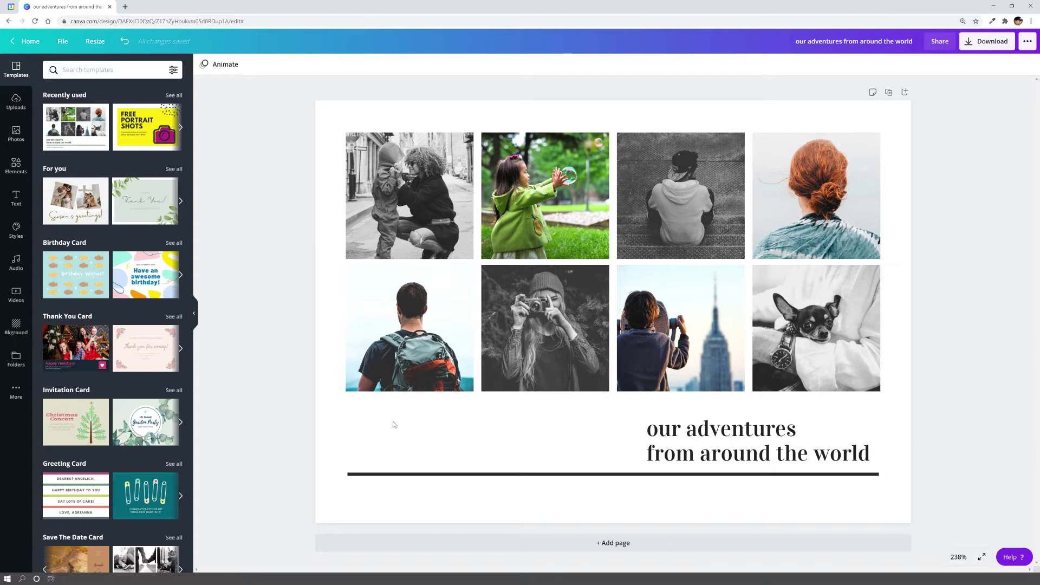
Paste the contact e-mail address onto the "our adventures from around the world" card at font size 10, below the left end of the line.
key("ctrl+v")
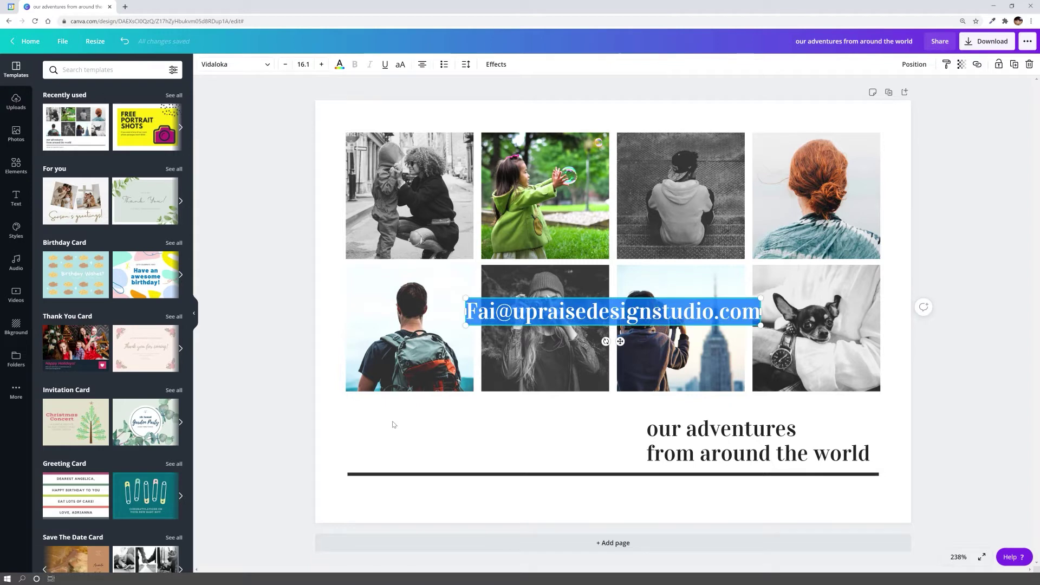
left_click(303, 64)
type("10")
key("Return")
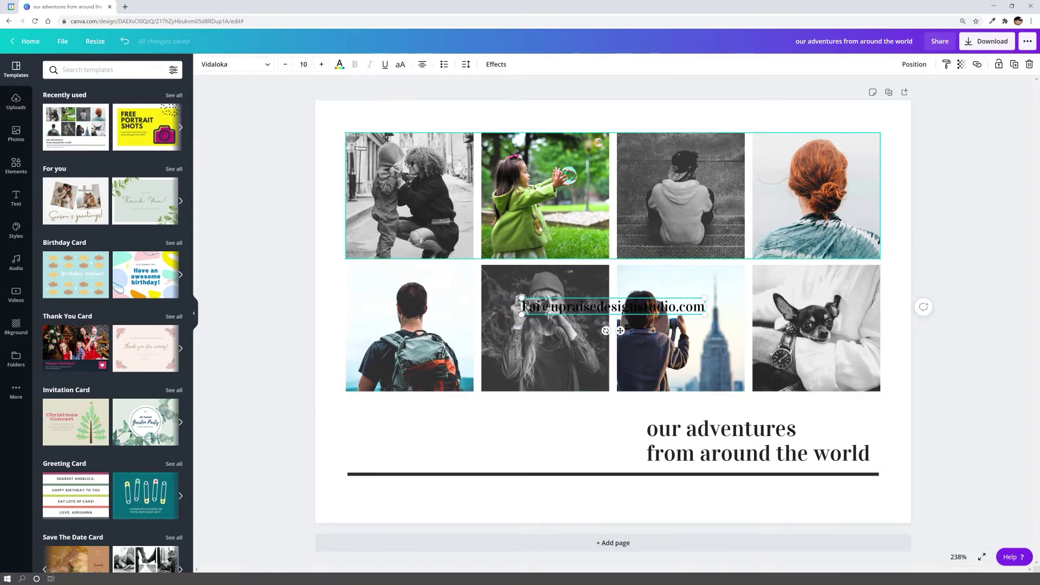
left_click_drag(620, 331, 452, 521)
left_click(410, 448)
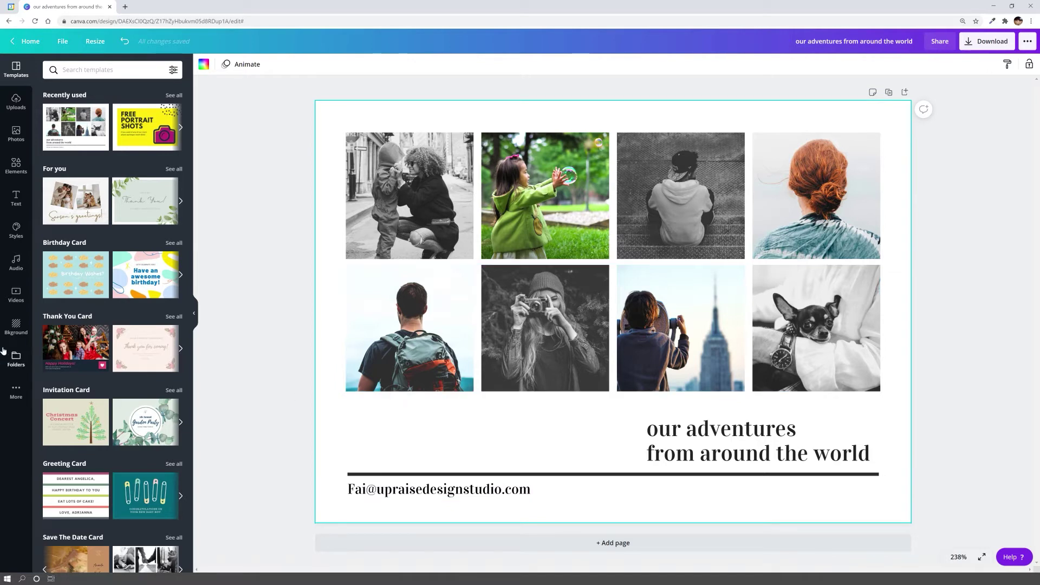
Add a subheading to the card that reads "Contact us at".
left_click(15, 197)
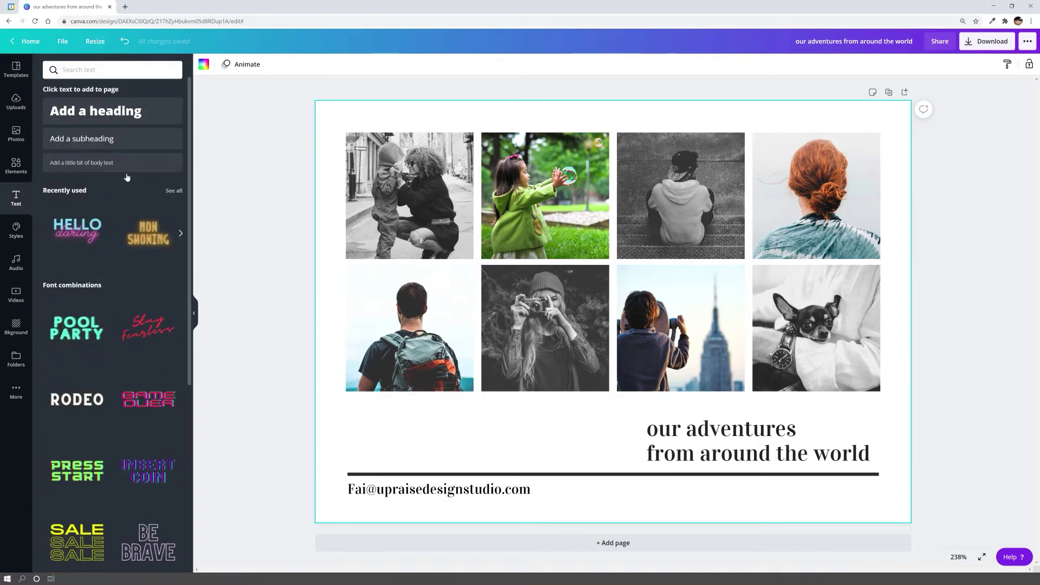
scroll(122, 336, "down", 4)
scroll(122, 335, "up", 4)
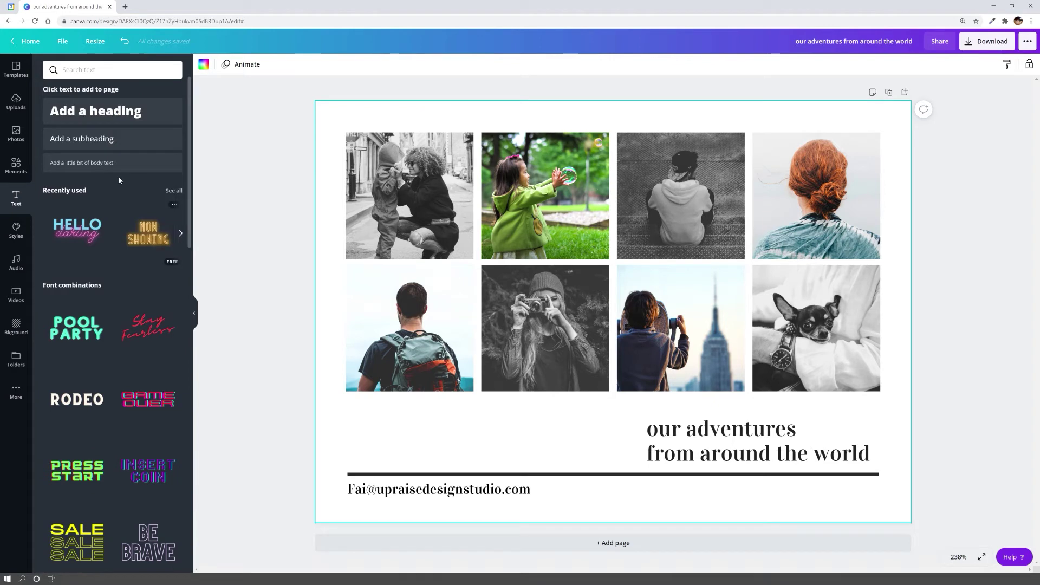
left_click(92, 136)
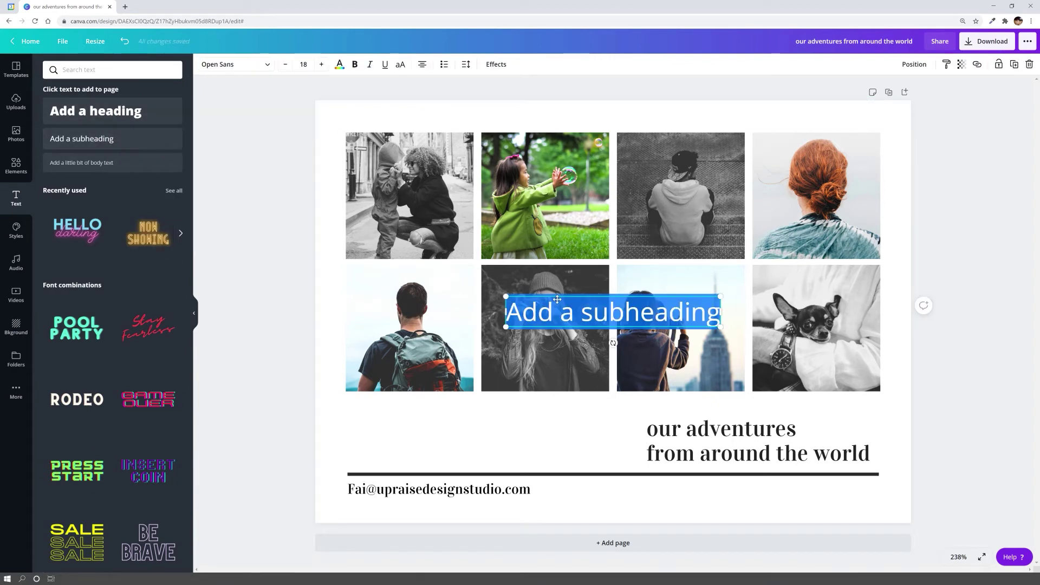
type("Cont")
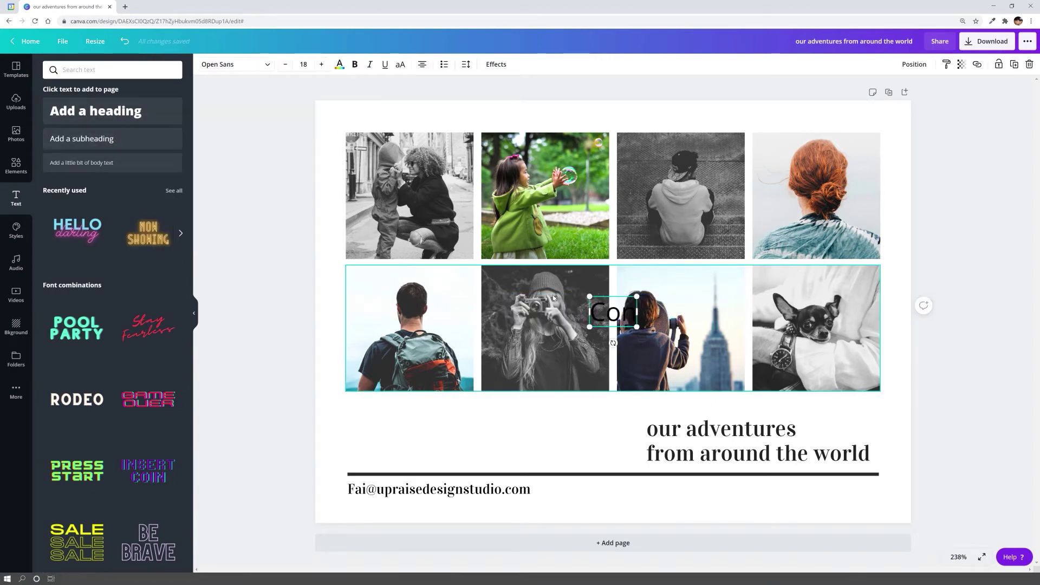
key("BackSpace")
key("BackSpace")
key("BackSpace")
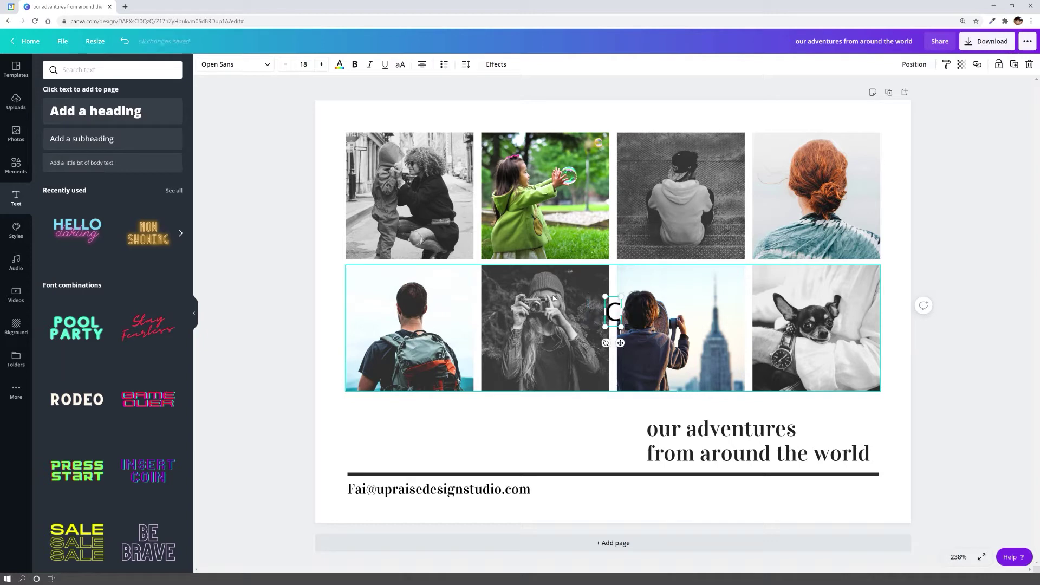
type("ontax")
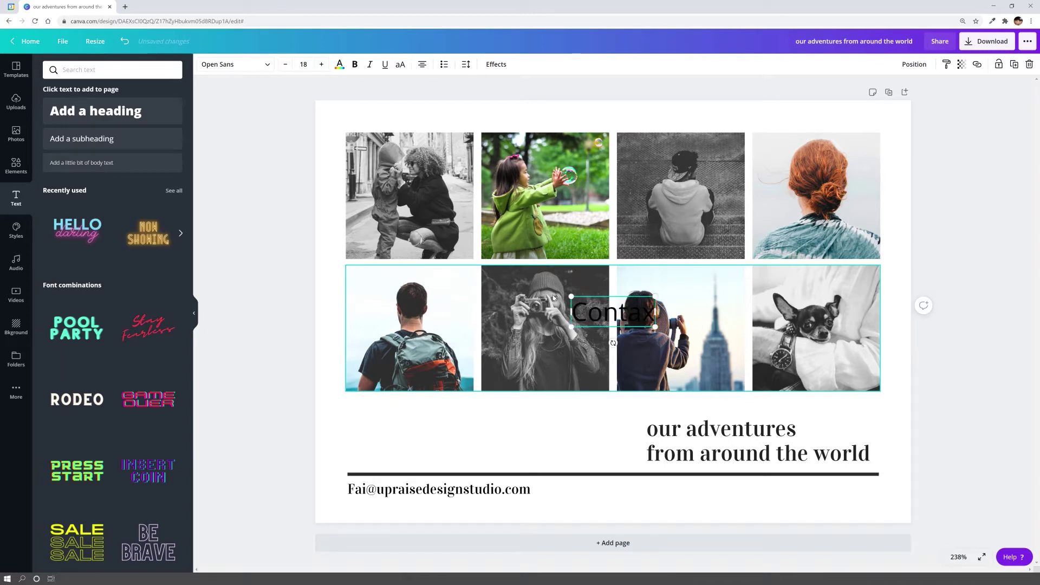
key("BackSpace")
type("cv us")
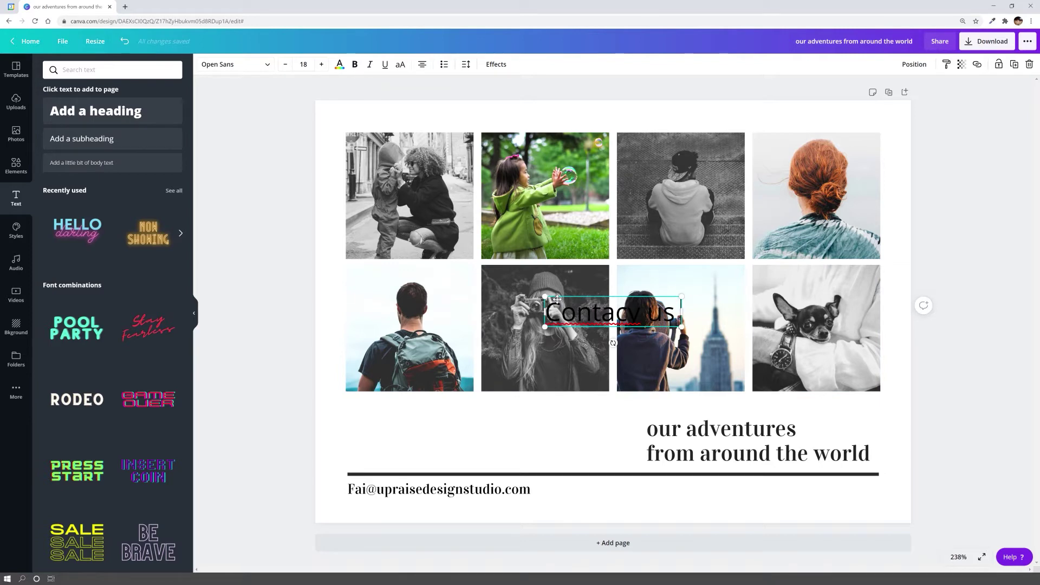
type(" at")
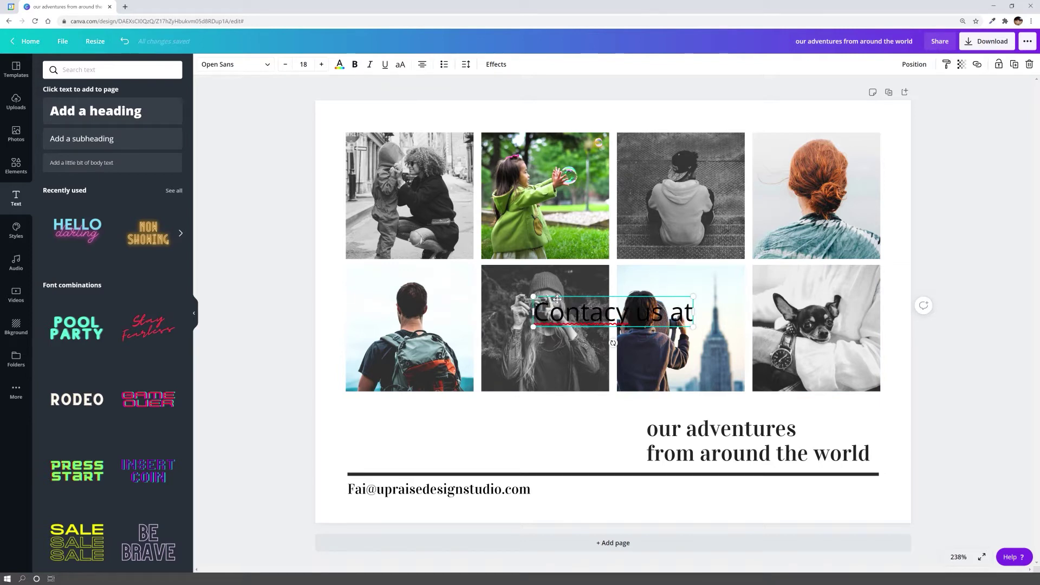
left_click(629, 311)
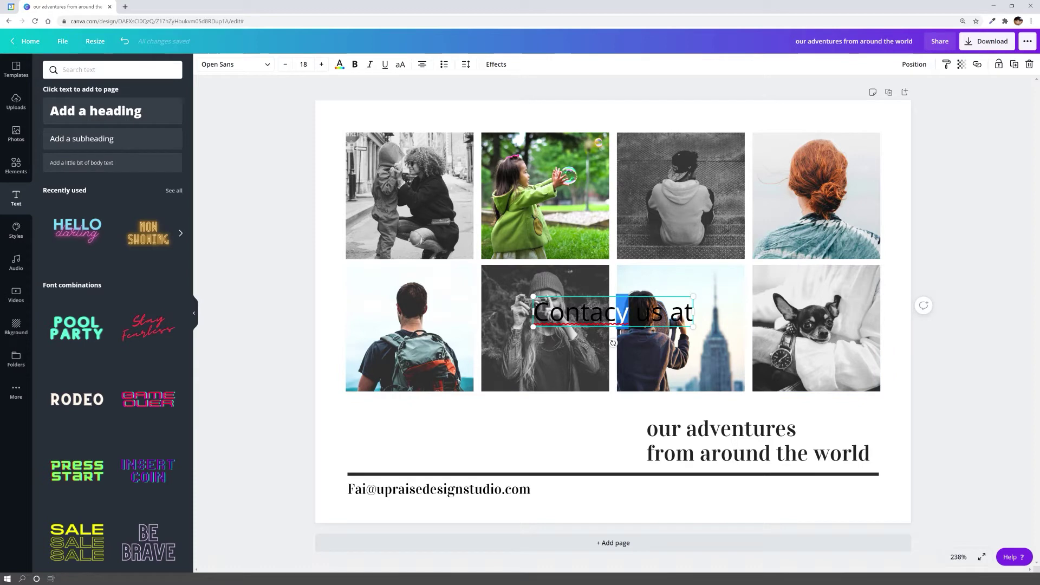
key("BackSpace")
type("t")
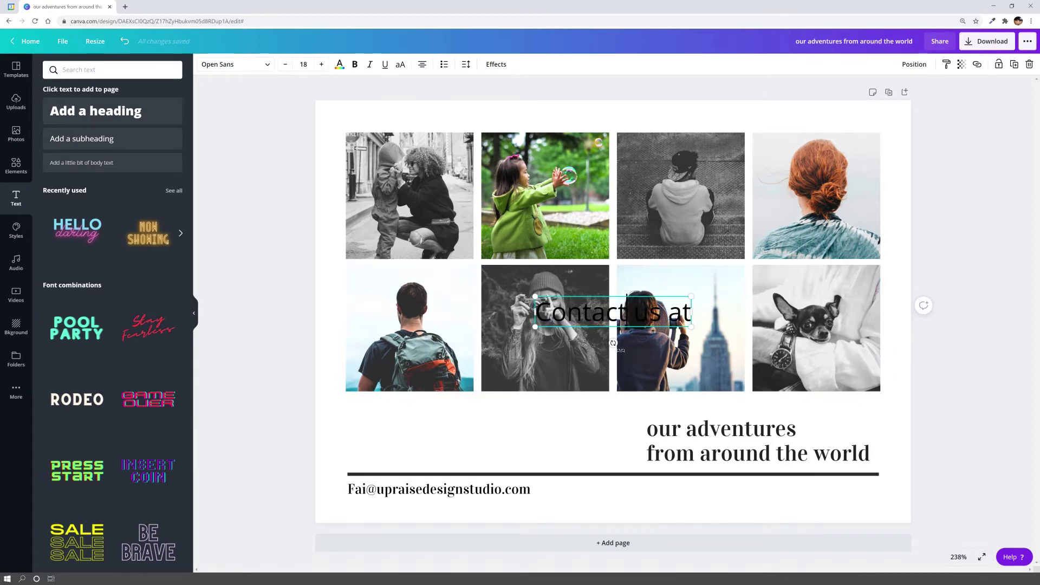
Place the "Contact us at" heading above the line's left end and set it and the e-mail text in the Vidaloka font.
left_click(594, 459)
left_click_drag(618, 317, 432, 457)
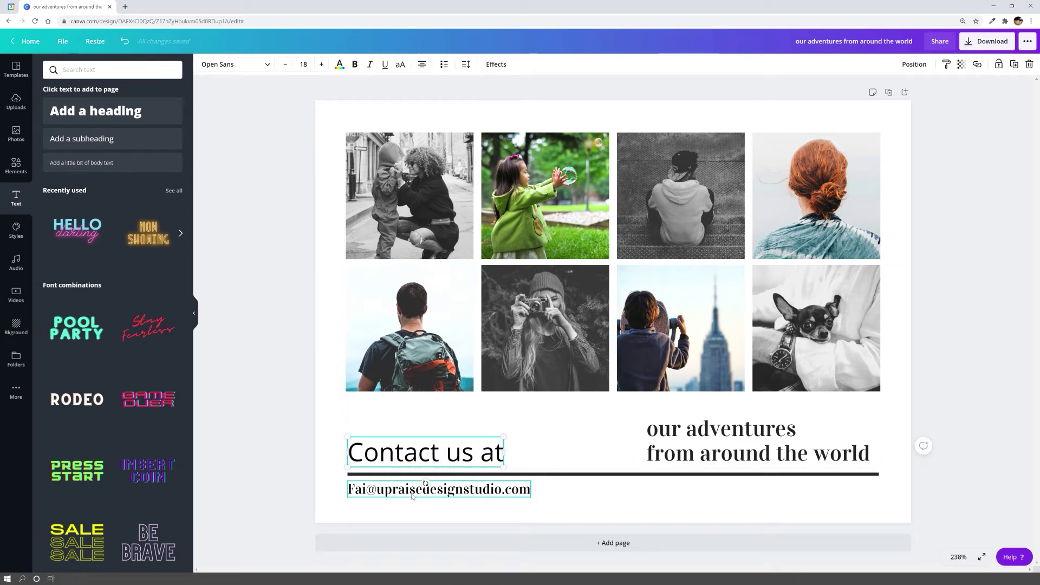
left_click(412, 494, "shift")
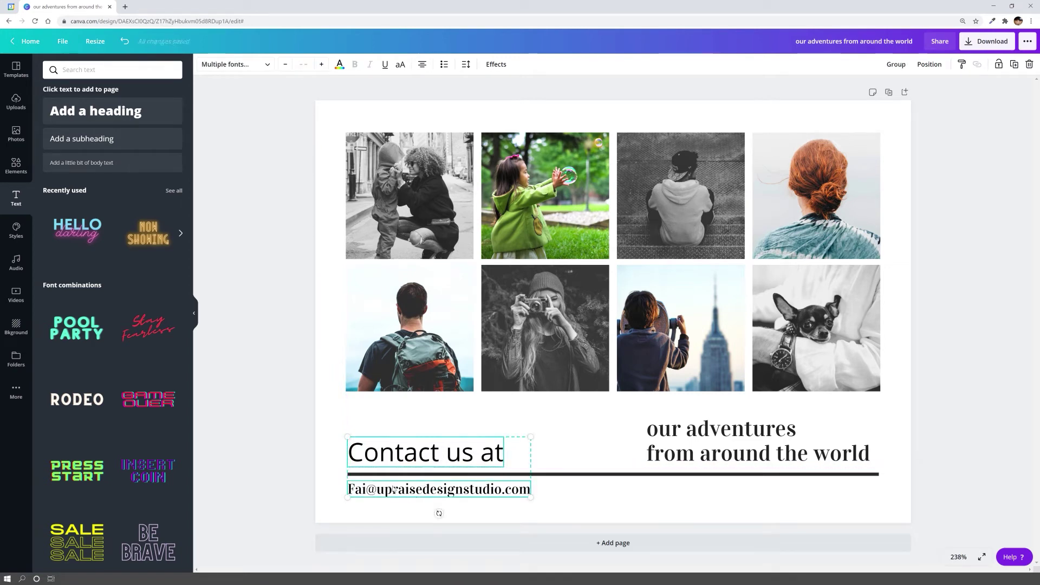
left_click(253, 65)
left_click(132, 104)
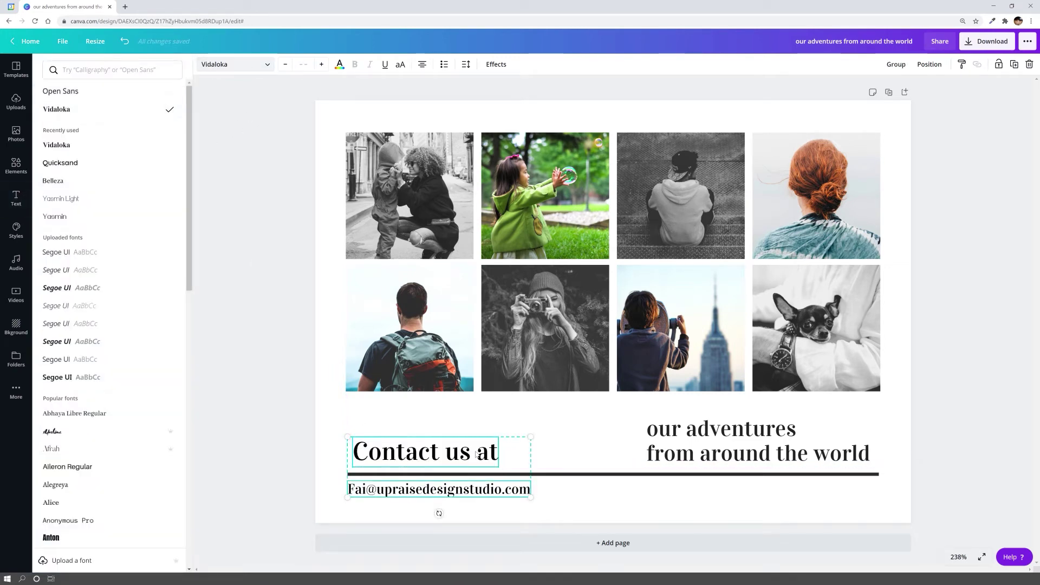
left_click(235, 64)
Align the "Contact us at" heading with the line's left end and shift the e-mail text slightly to the right.
left_click(442, 450)
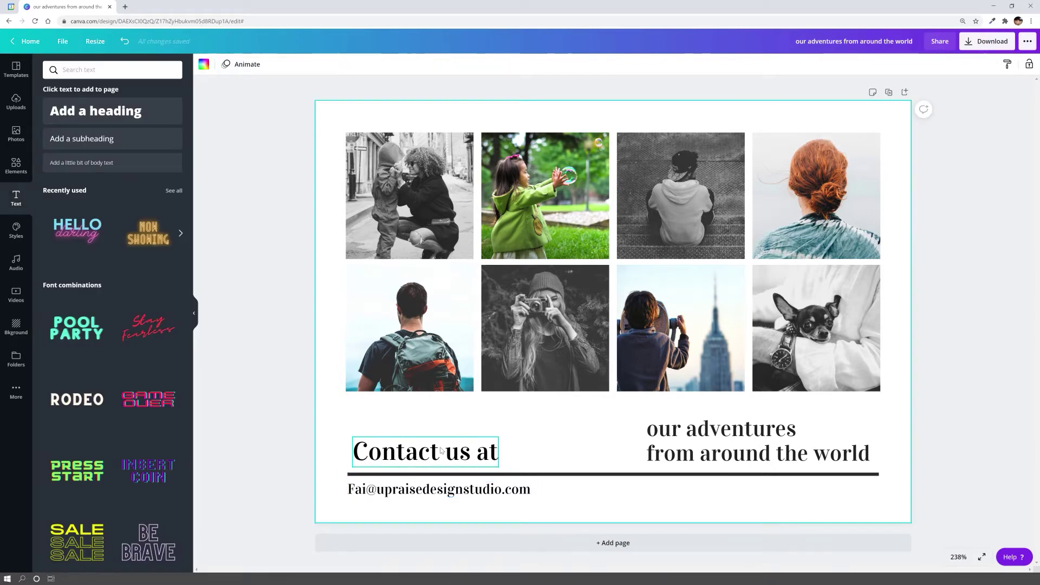
left_click_drag(440, 451, 434, 450)
left_click(468, 490)
left_click_drag(469, 491, 479, 491)
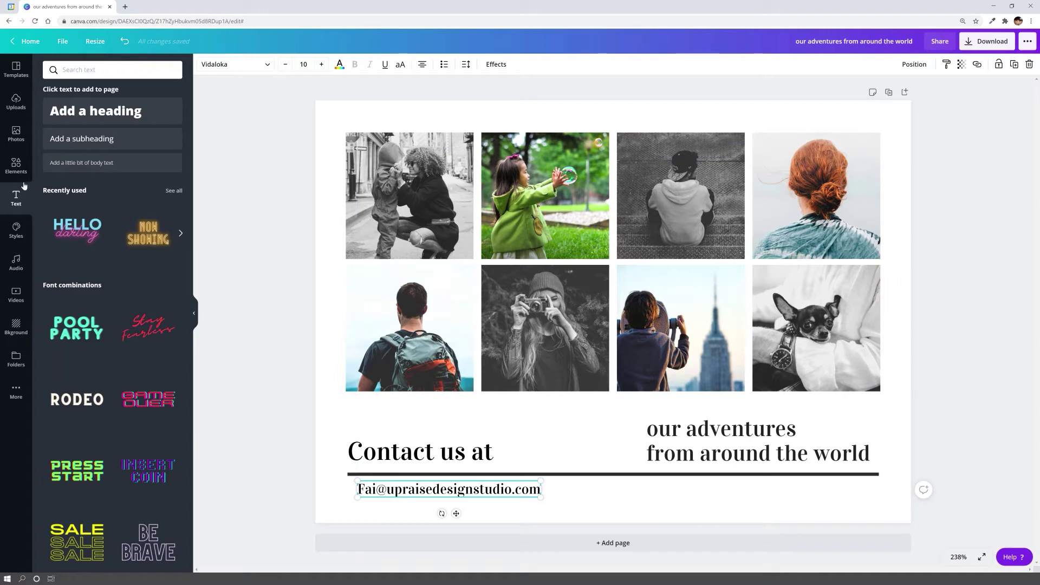
Search the elements for "click here" and place the yellow circle cursor graphic at small size in front of the e-mail text.
left_click(16, 165)
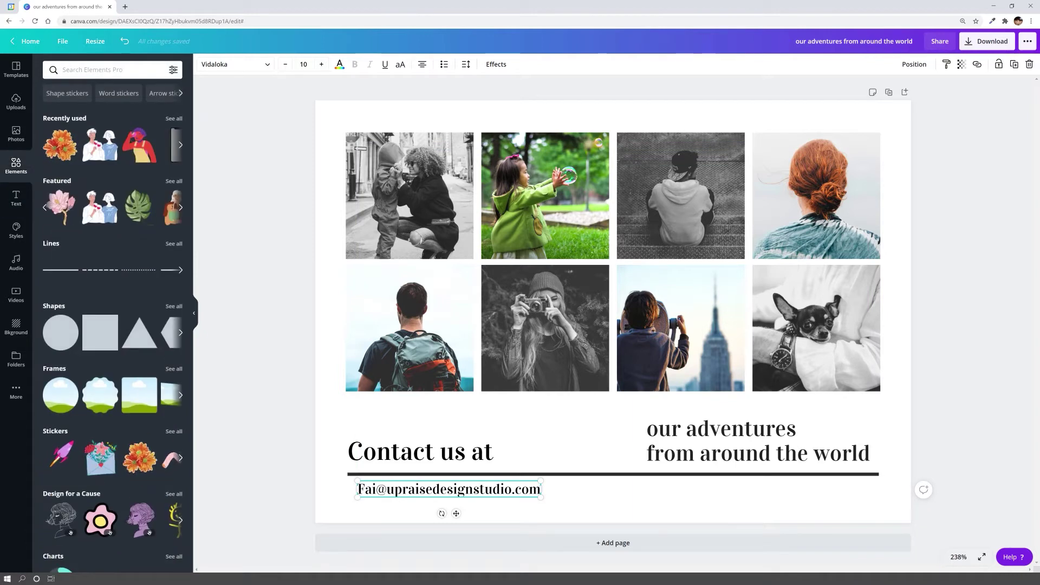
left_click(97, 69)
type("clic")
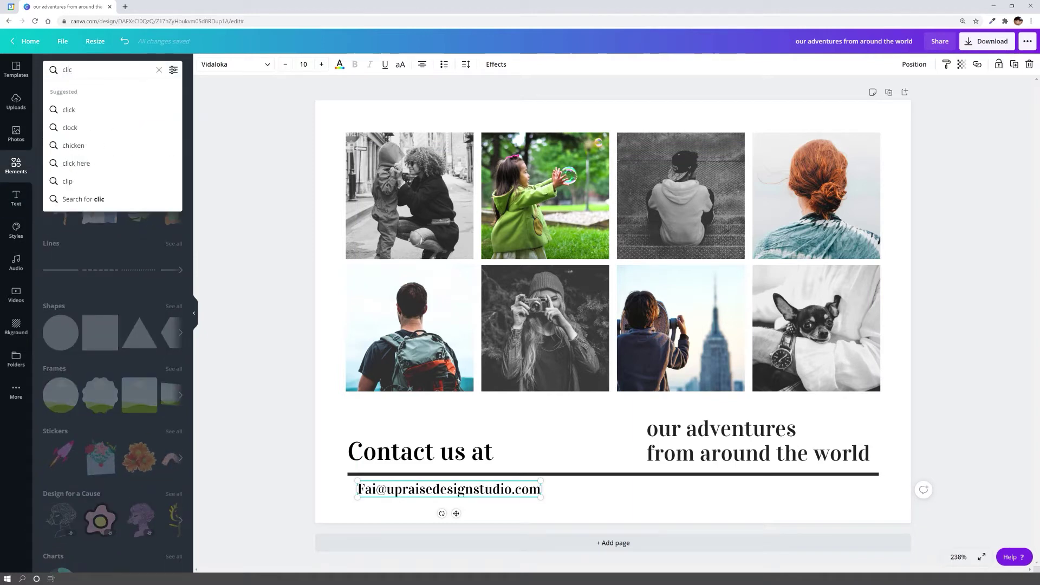
type("k here")
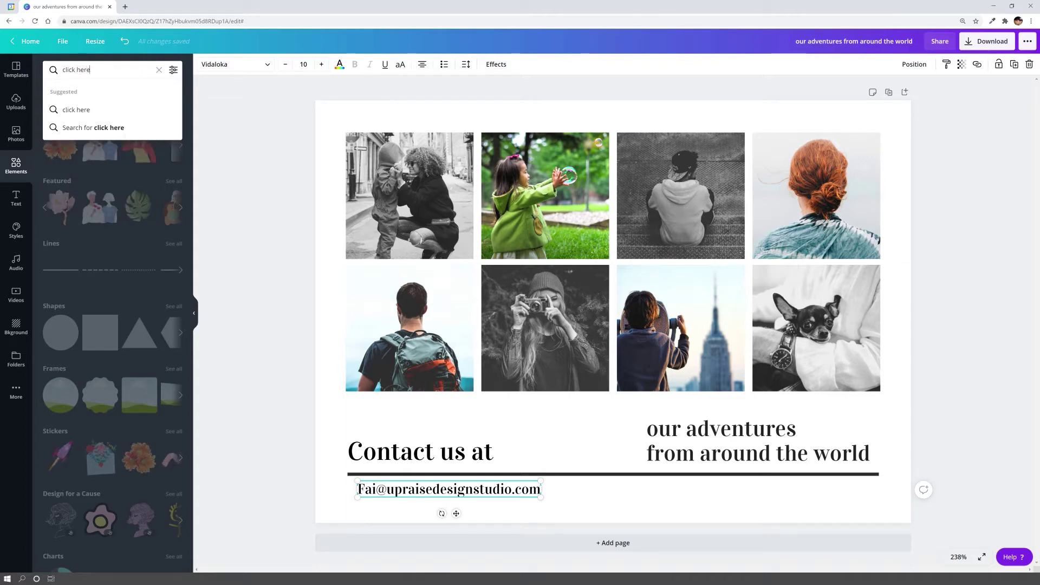
key("Return")
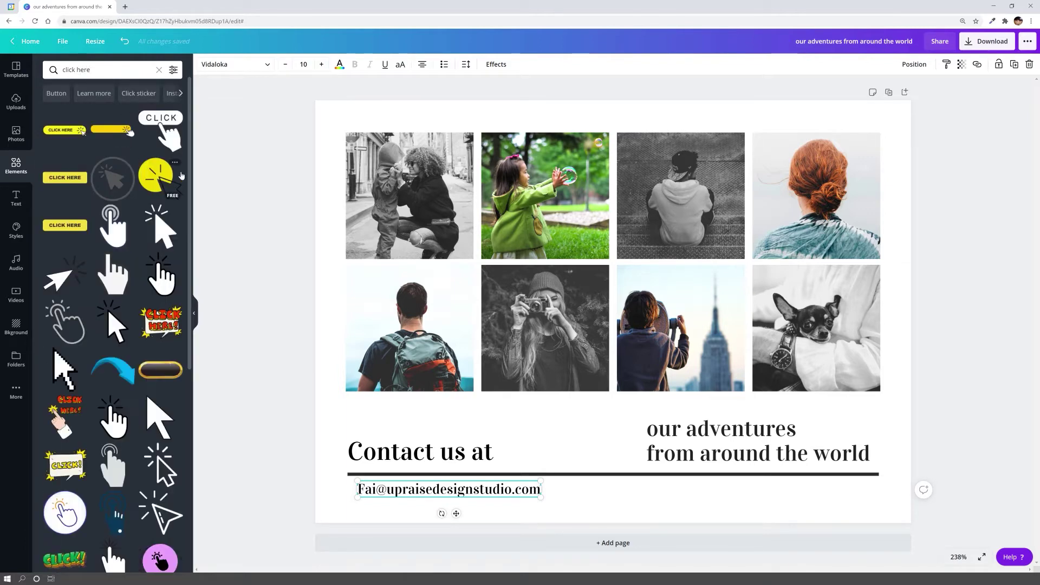
left_click(165, 180)
left_click_drag(703, 228, 357, 489)
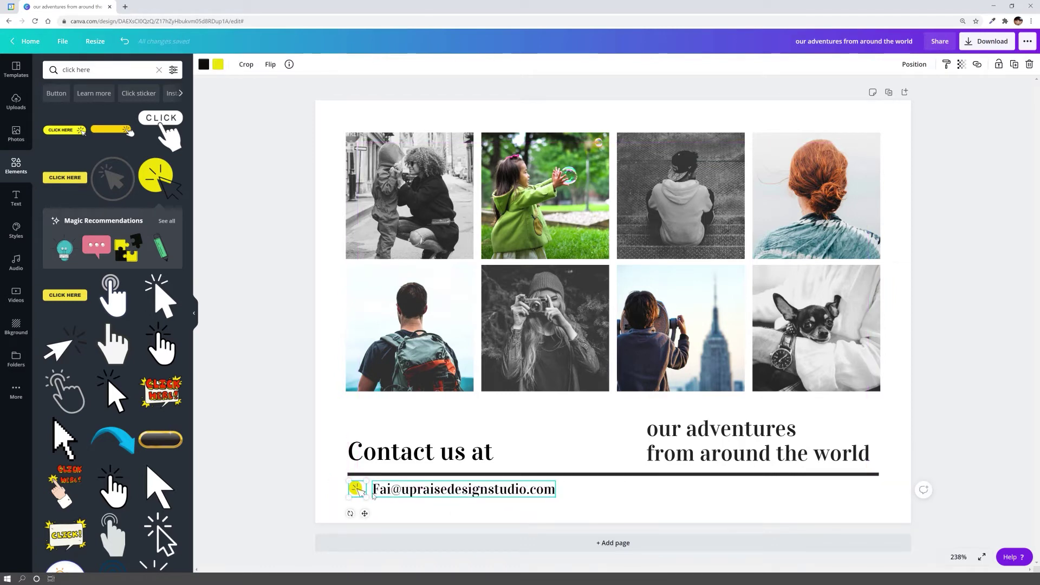
Flip the yellow cursor graphic horizontally.
left_click(270, 65)
left_click(291, 95)
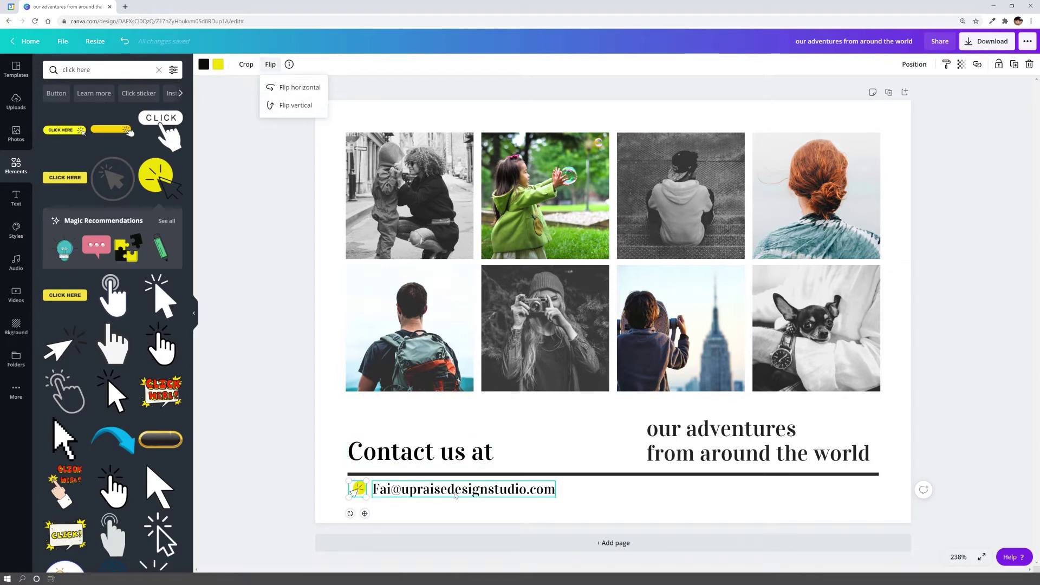
left_click(490, 516)
Set the "Contact us at" heading to font size 14 and move it just above the line's left end.
left_click(476, 452)
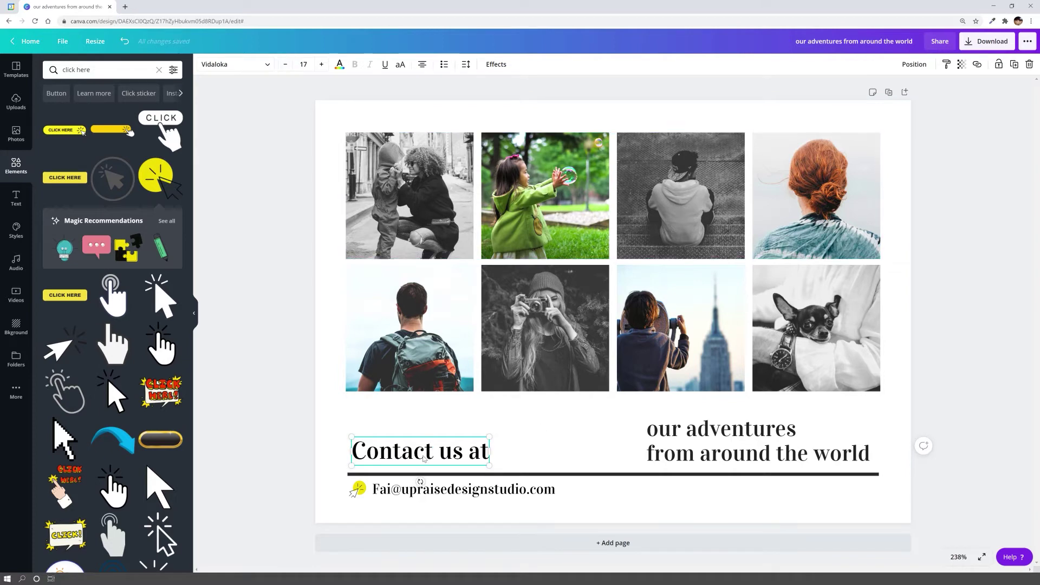
left_click(304, 65)
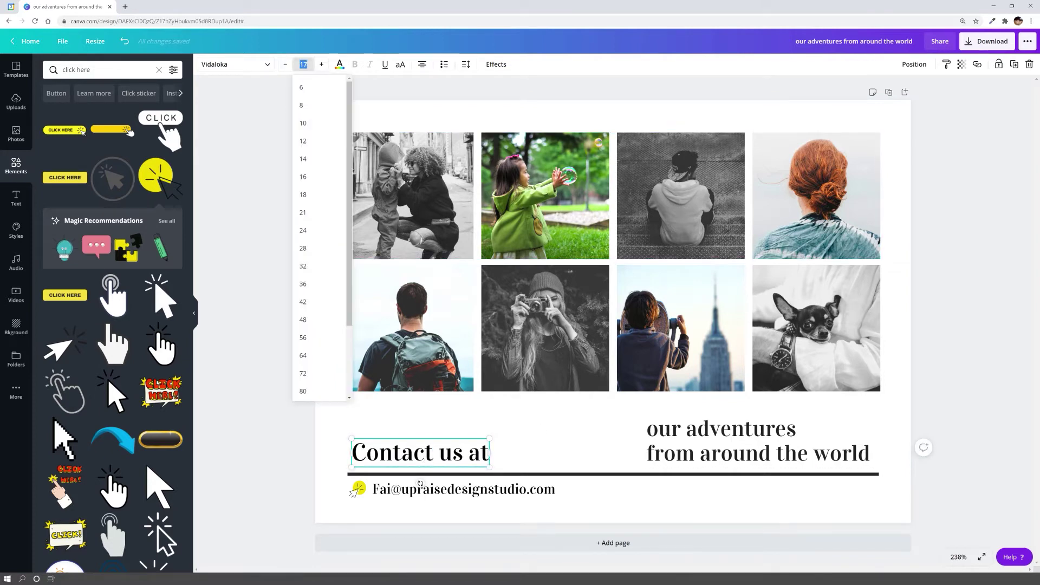
type("14")
key("Return")
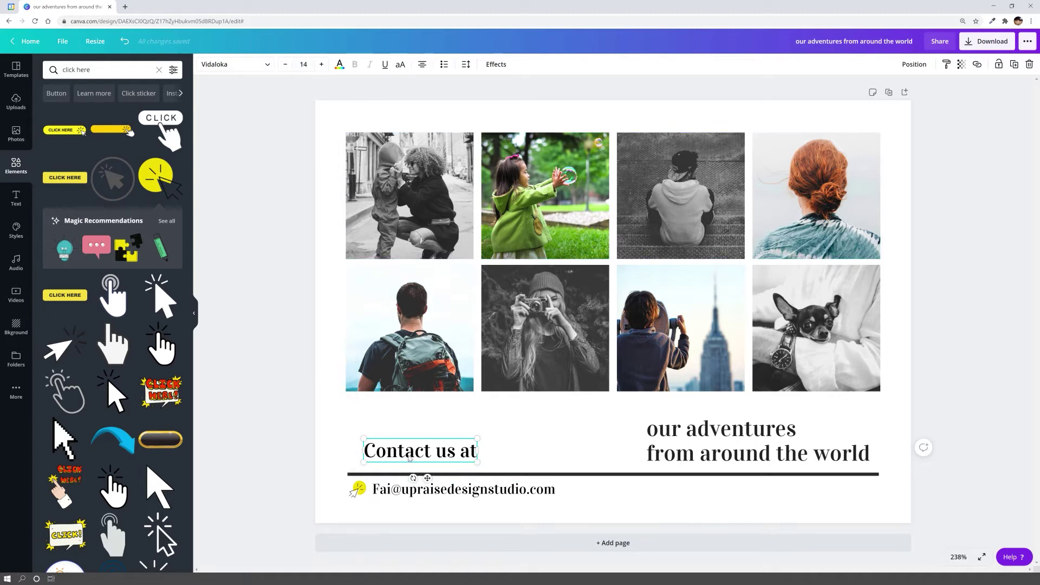
left_click_drag(414, 462, 401, 467)
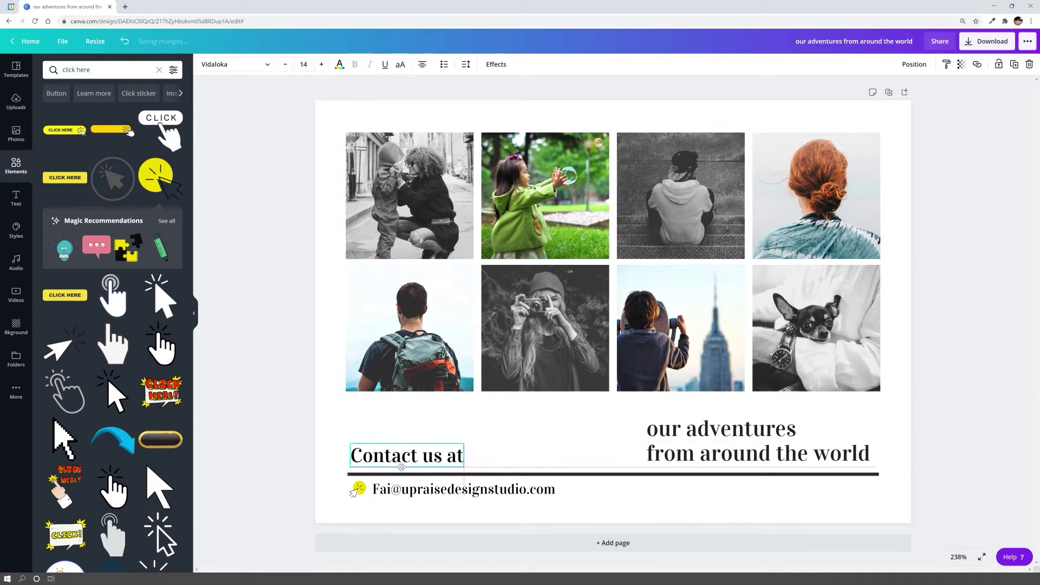
Download the card as a PDF Print file without crop marks and open the downloaded PDF.
left_click(986, 50)
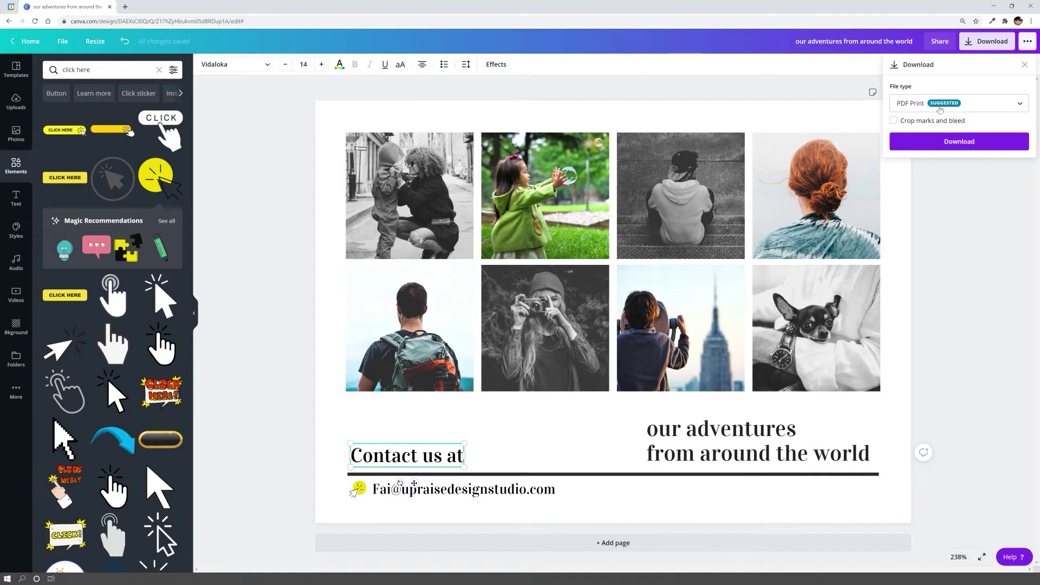
left_click(958, 142)
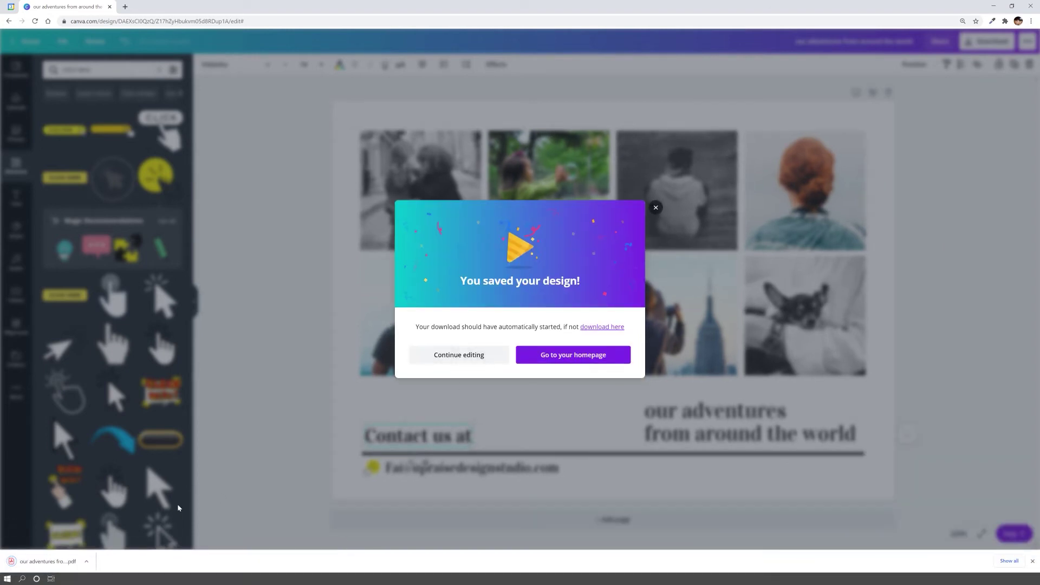
left_click(49, 561)
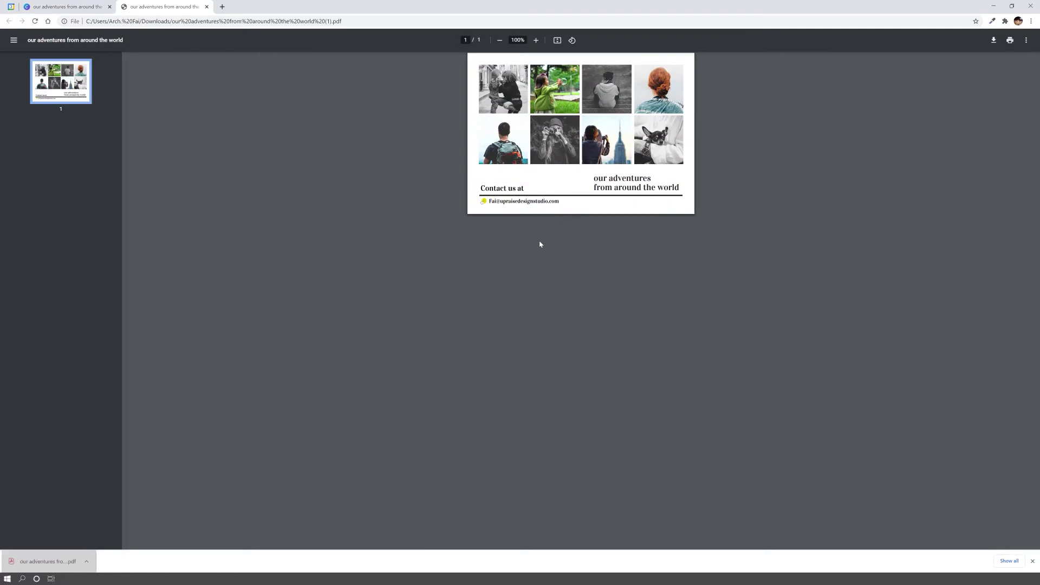
Test the e-mail contact link in the exported PDF.
left_click(536, 203)
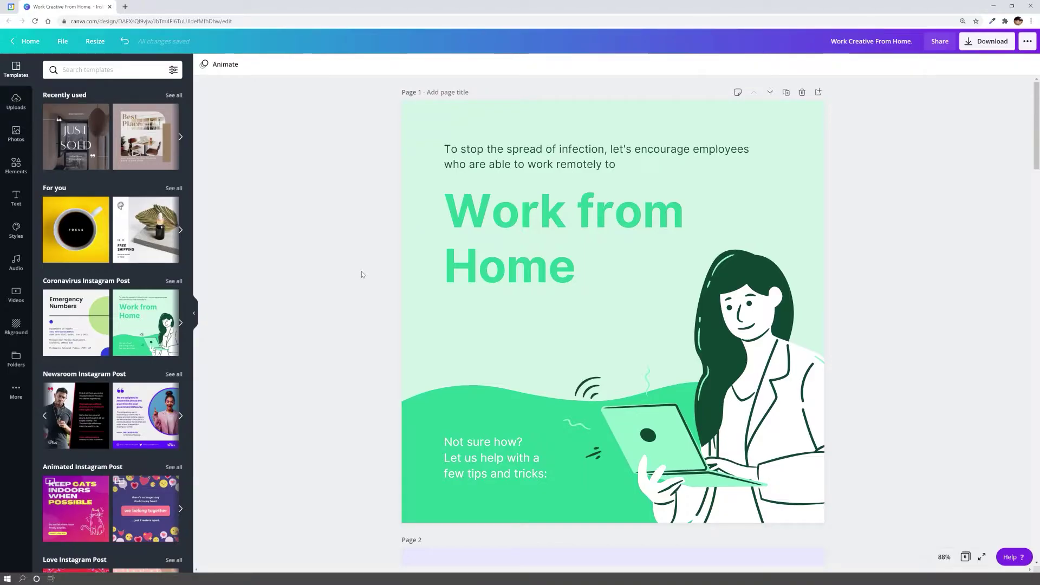
scroll(362, 274, "down", 10)
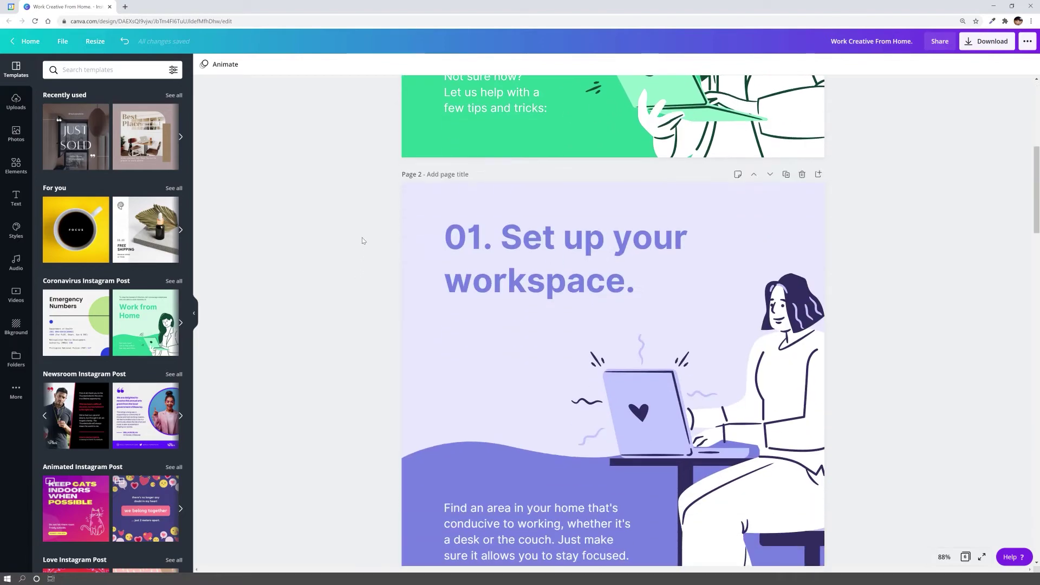
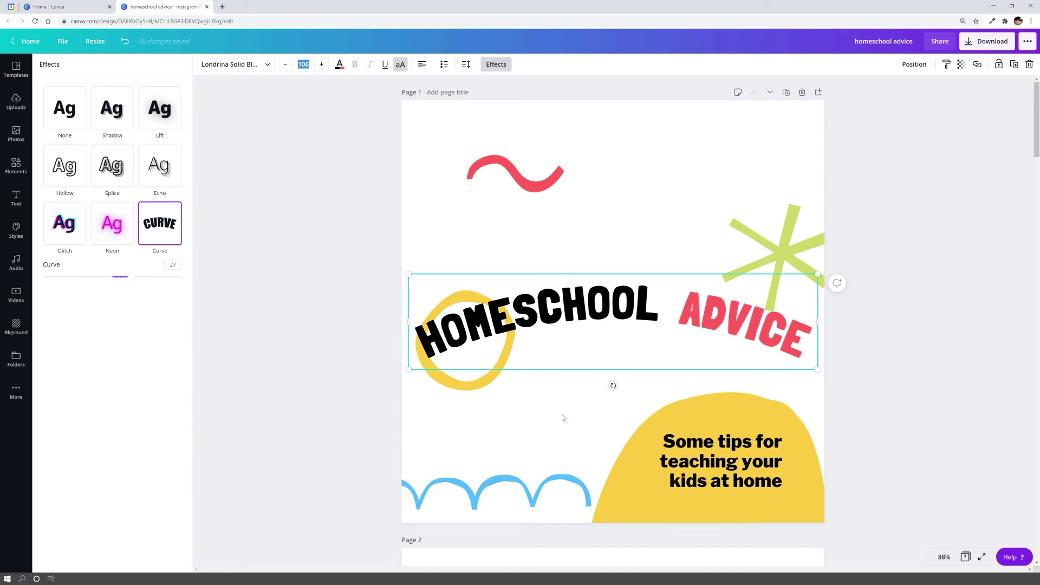
Remove the Curve effect from the HOMESCHOOL ADVICE heading and move it up below the red squiggle.
left_click(64, 108)
left_click_drag(491, 300, 549, 262)
Place a copy of the straight HOMESCHOOL ADVICE heading directly below the original.
key("ctrl+v")
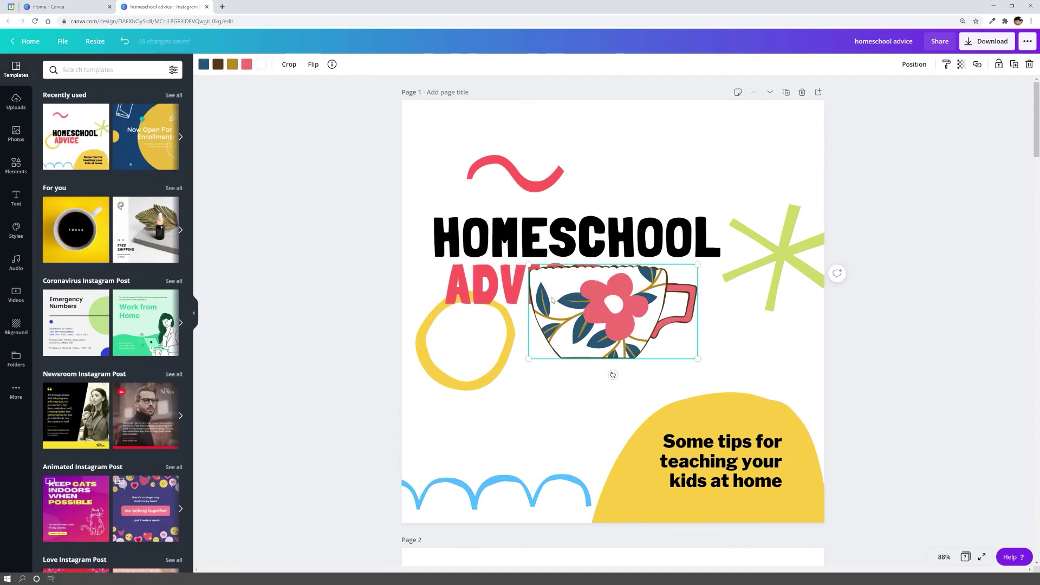
key("ctrl+z")
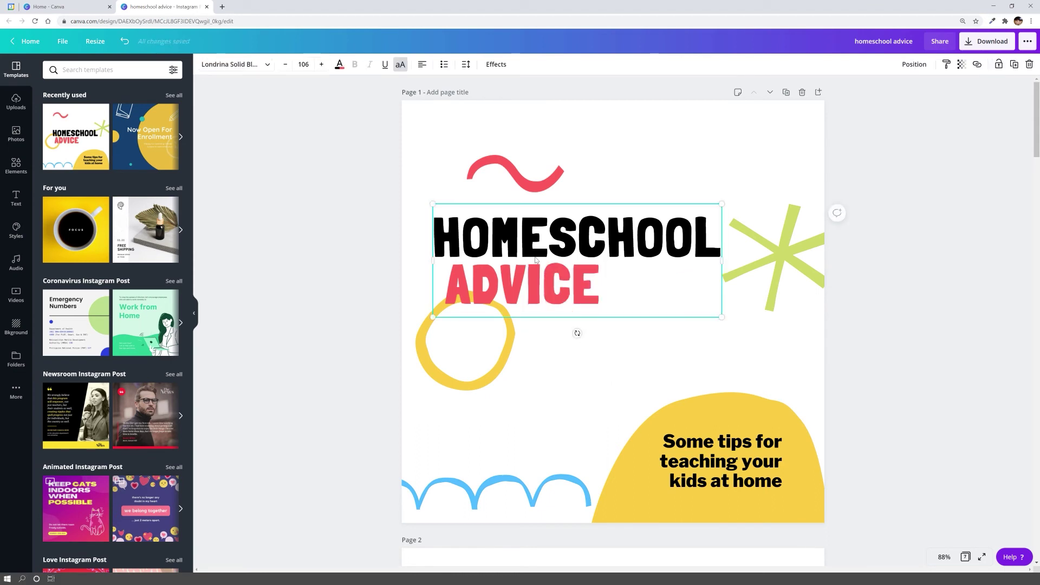
key("ctrl+v")
left_click_drag(535, 296, 535, 391)
Delete the word ADVICE from the upper heading, leaving only HOMESCHOOL.
double_click(541, 244)
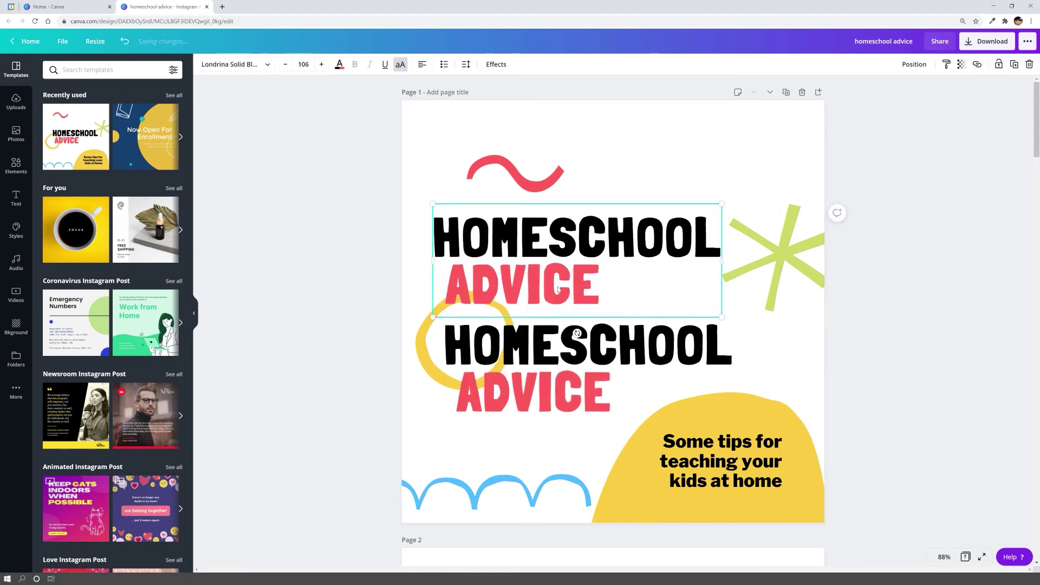
left_click_drag(600, 287, 434, 316)
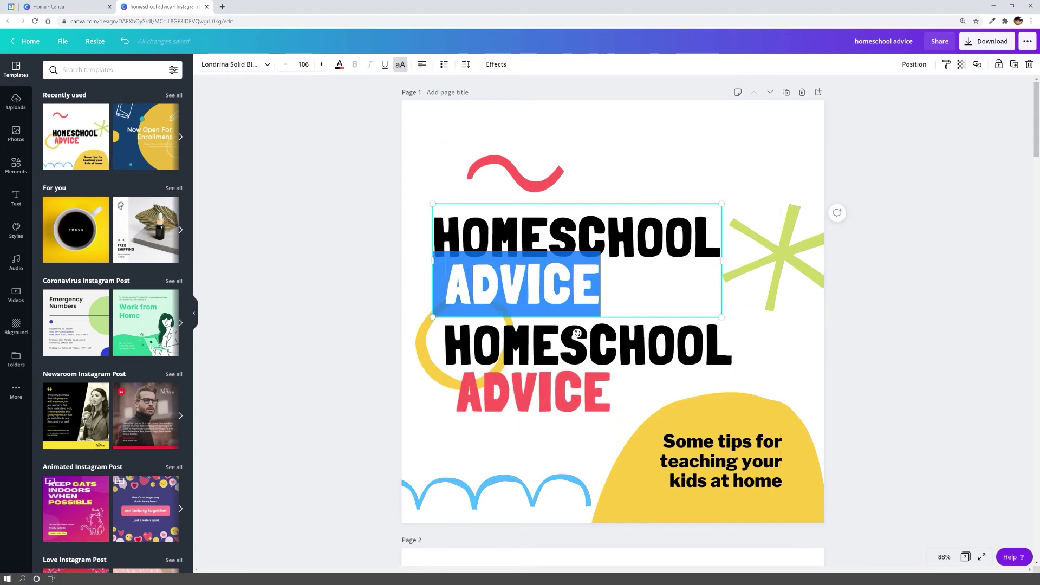
key("BackSpace")
key("BackSpace")
Delete the word HOMESCHOOL and its empty line from the lower heading, leaving only ADVICE.
left_click(569, 360)
left_click(570, 360)
key("shift+Left")
key("shift+Left")
key("shift+Left")
key("shift+Left")
key("shift+Left")
key("shift+Left")
key("shift+Left")
key("BackSpace")
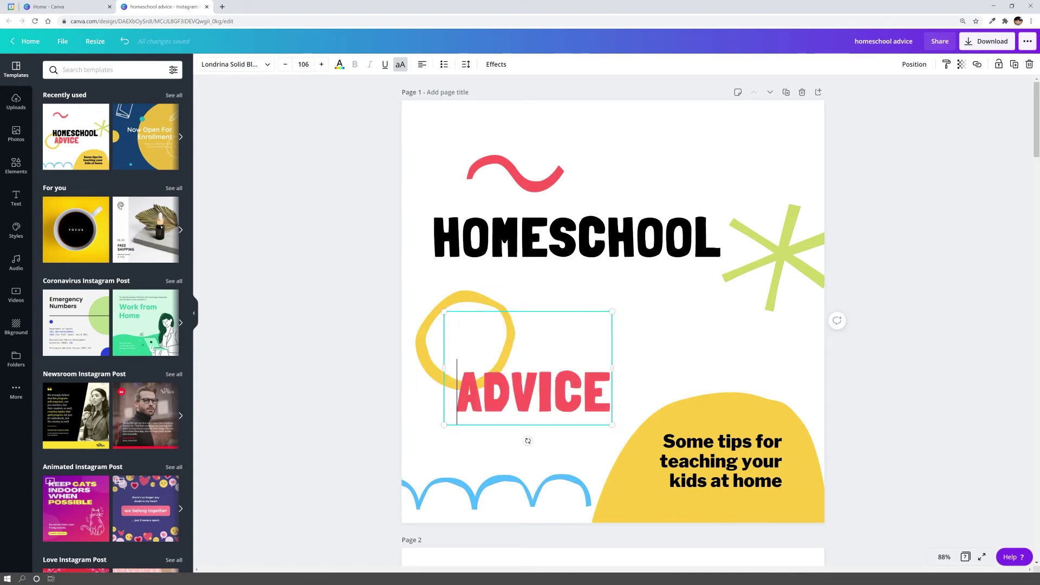
key("BackSpace")
Apply the Curve effect to HOMESCHOOL with a negative value of about -50 so the word sags downward.
left_click(580, 246)
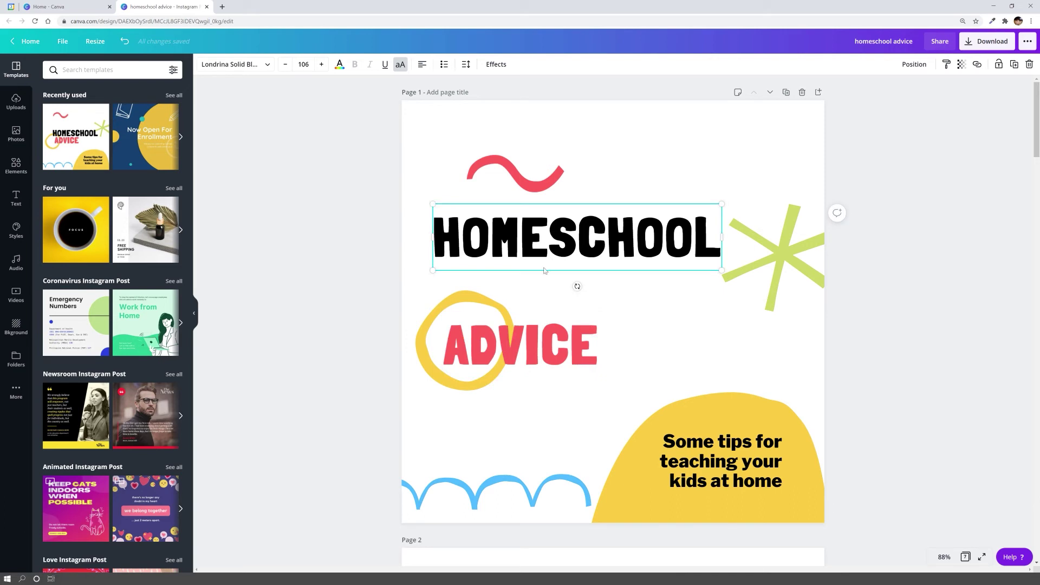
left_click(496, 64)
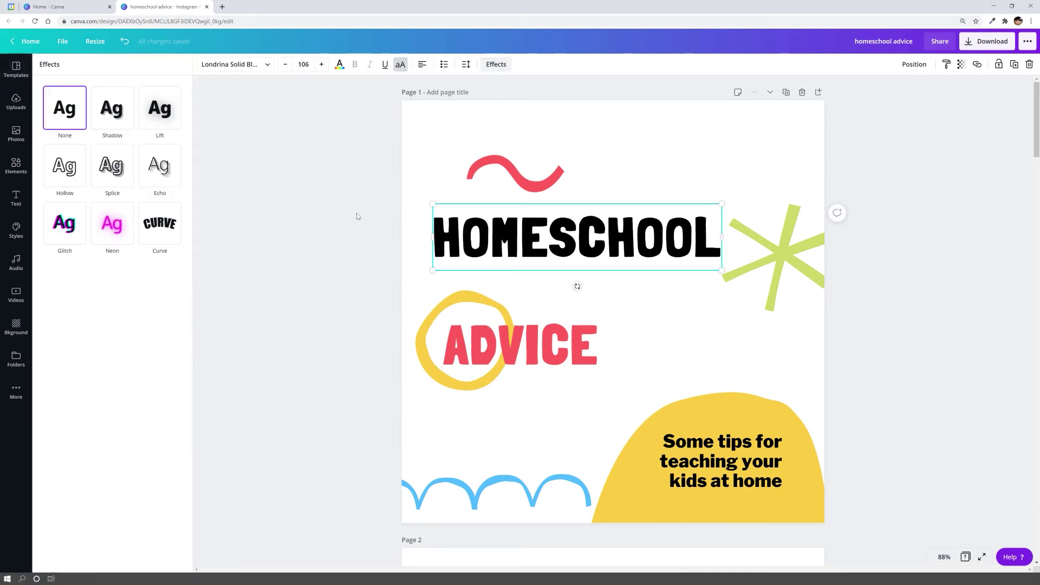
left_click(159, 233)
left_click_drag(126, 280, 77, 276)
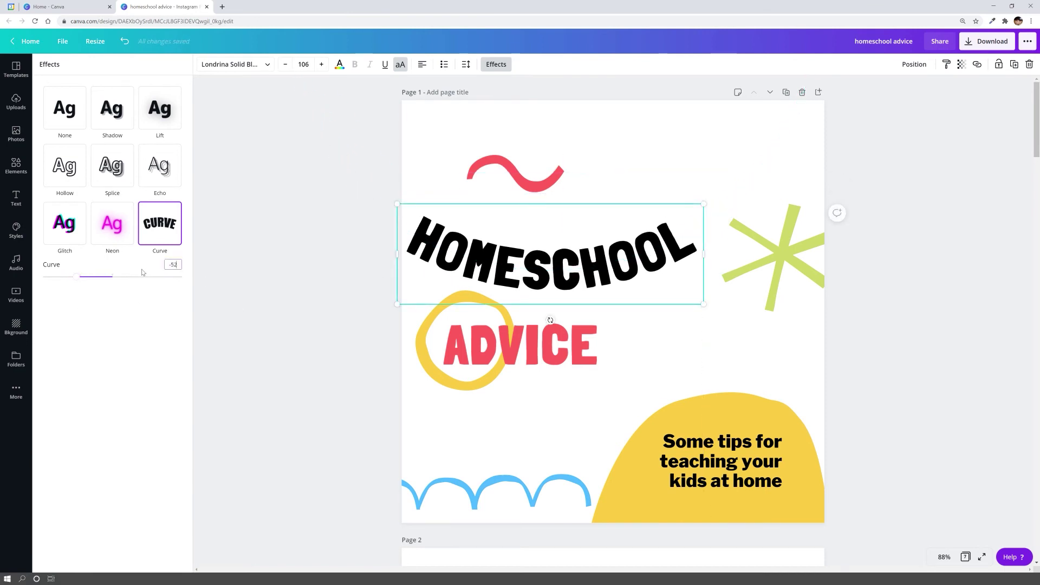
left_click(80, 277)
Apply the Curve effect to ADVICE with a positive upward arc and move the word to the end of HOMESCHOOL.
left_click(460, 346)
left_click(160, 223)
left_click(131, 278)
left_click_drag(134, 280, 150, 283)
left_click_drag(549, 340, 748, 246)
Set the font size of both HOMESCHOOL and ADVICE to 90.
left_click(574, 269, "shift")
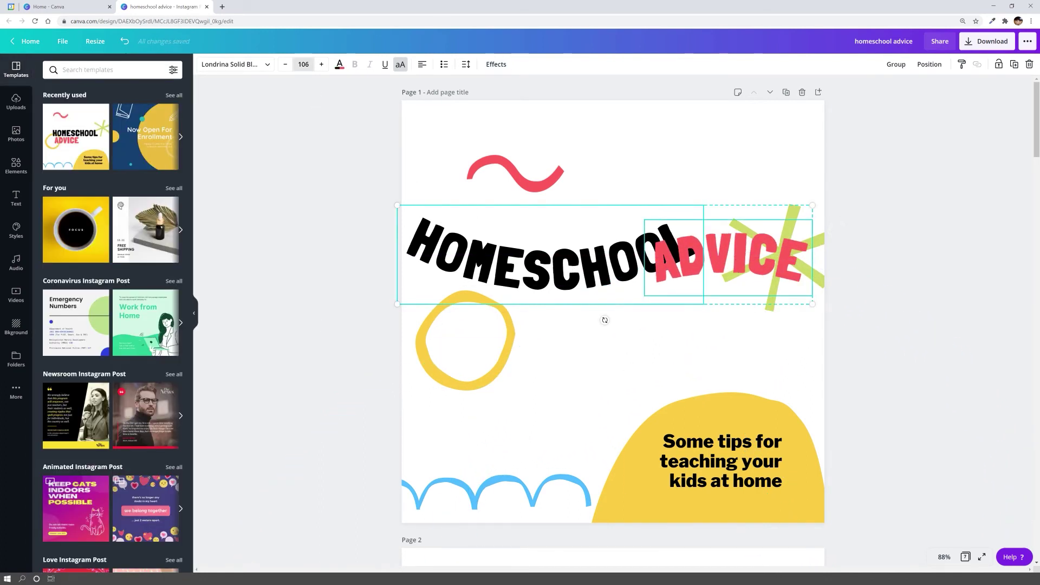
left_click(303, 64)
key("Return")
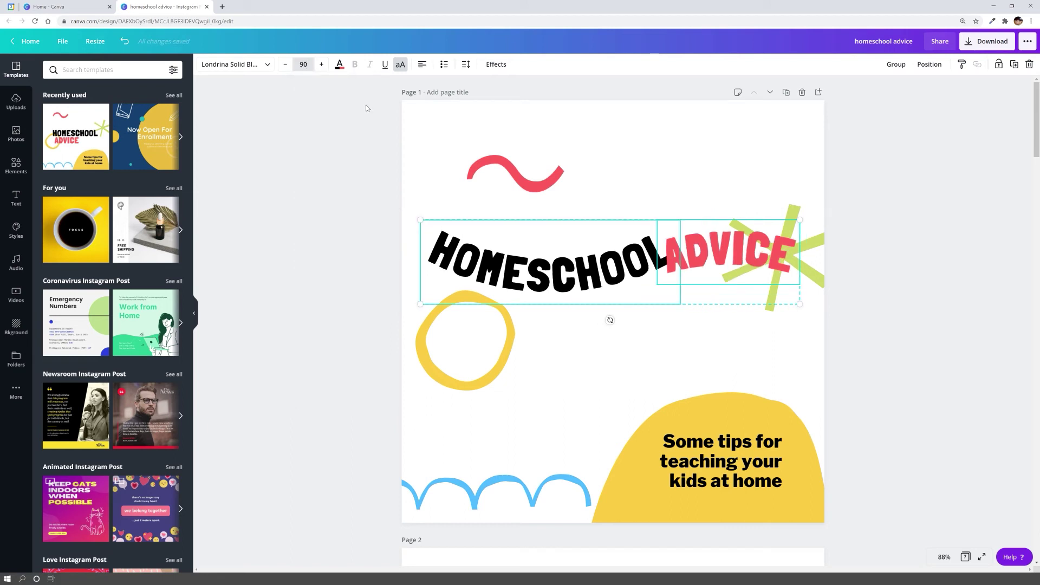
Position ADVICE just after HOMESCHOOL so the two curved words read as one wavy line without overlapping.
left_click(704, 256)
left_click_drag(704, 256, 716, 250)
left_click(547, 268)
left_click(772, 260, "shift")
left_click(772, 260)
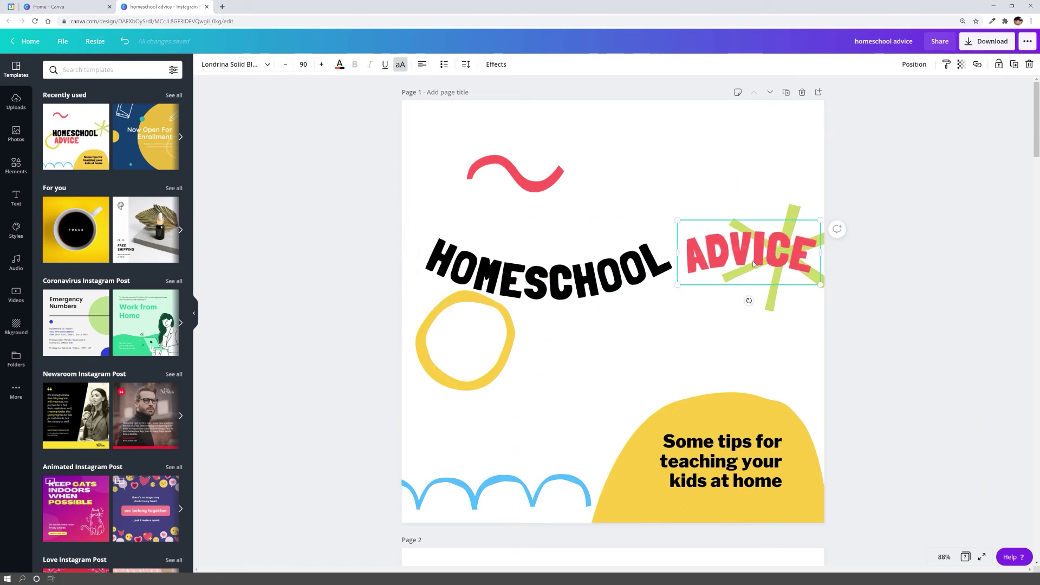
left_click_drag(722, 271, 718, 272)
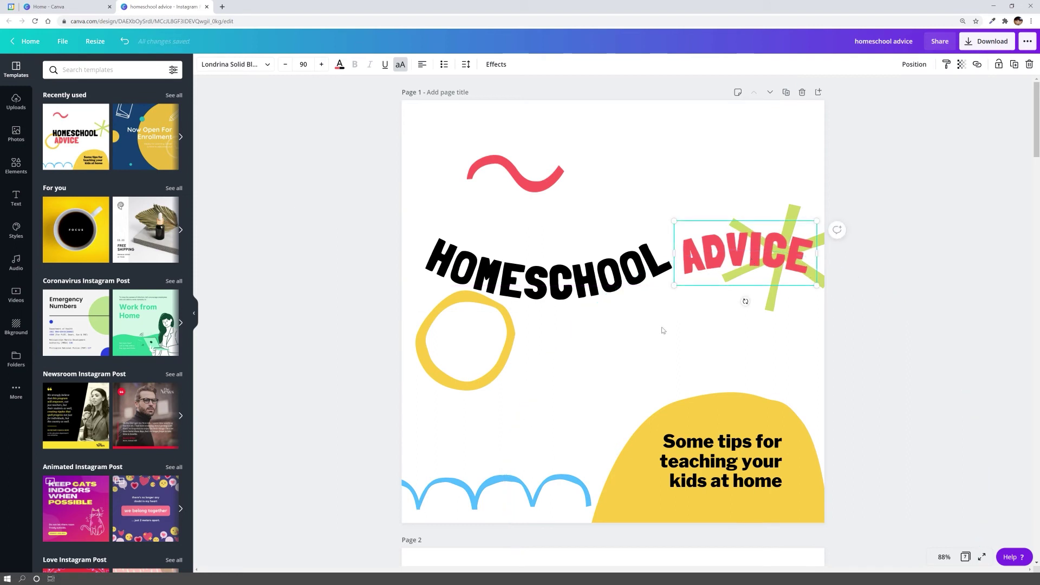
left_click(289, 204)
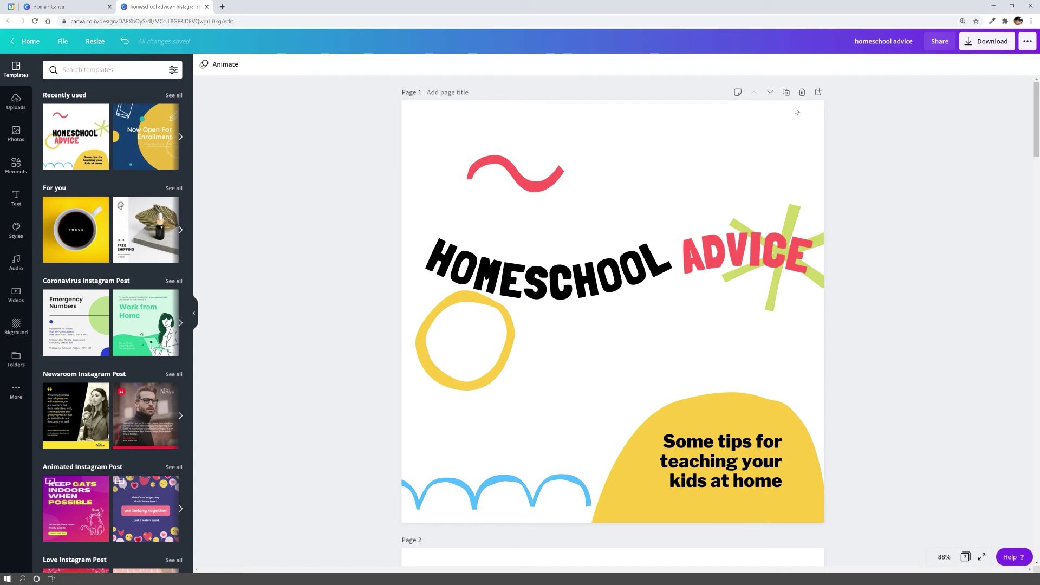
Add a blank page after page 1 and insert the bottle outline from the Simple Drawn Objects elements.
left_click(819, 92)
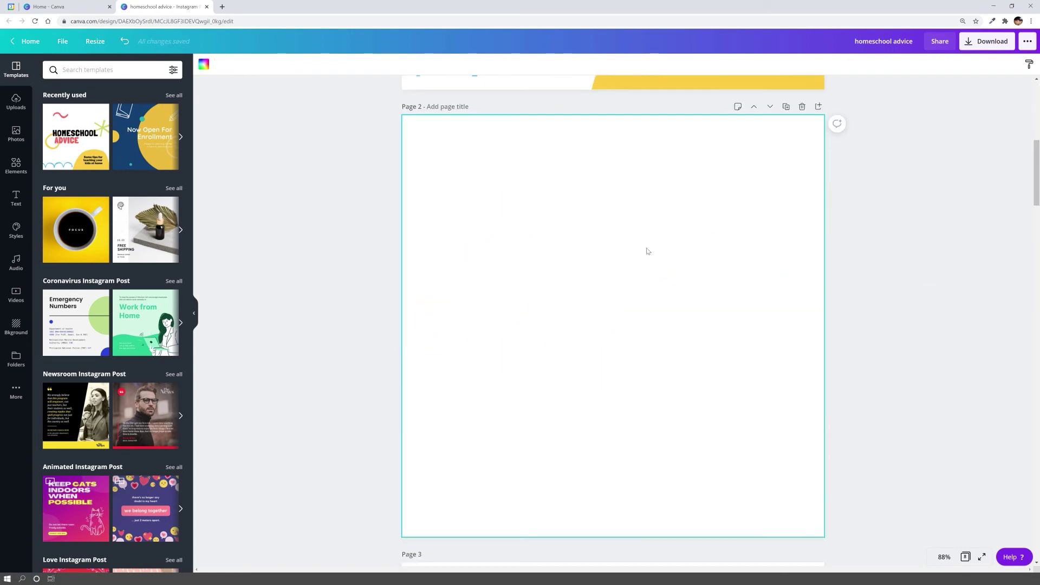
left_click(16, 164)
scroll(138, 308, "up", 2)
scroll(138, 308, "up", 12)
scroll(162, 251, "up", 2)
scroll(67, 383, "down", 2)
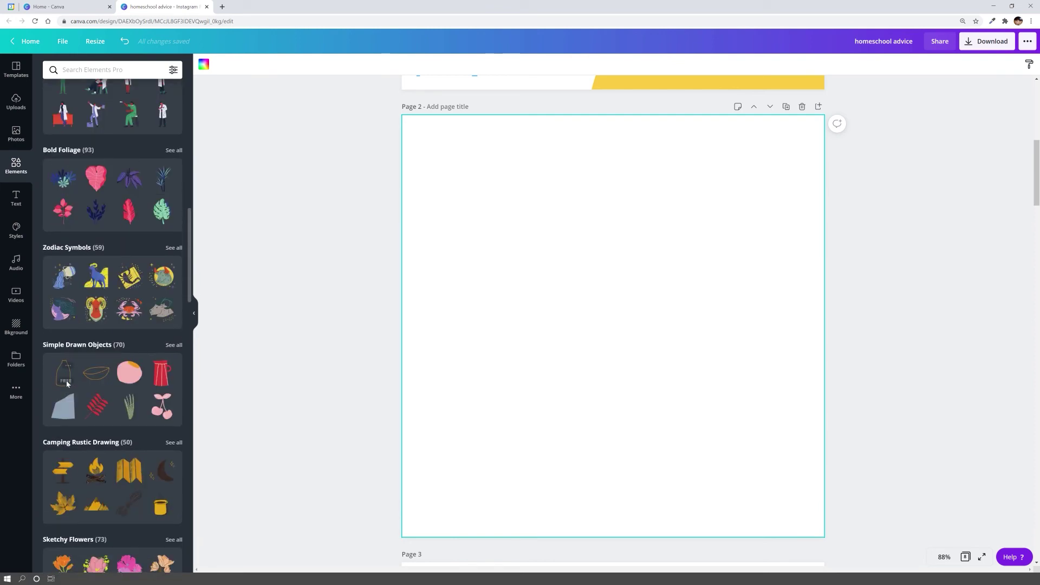
left_click(66, 384)
Duplicate the bottle outline twice and spread the three bottles apart across the page.
key("ctrl+d")
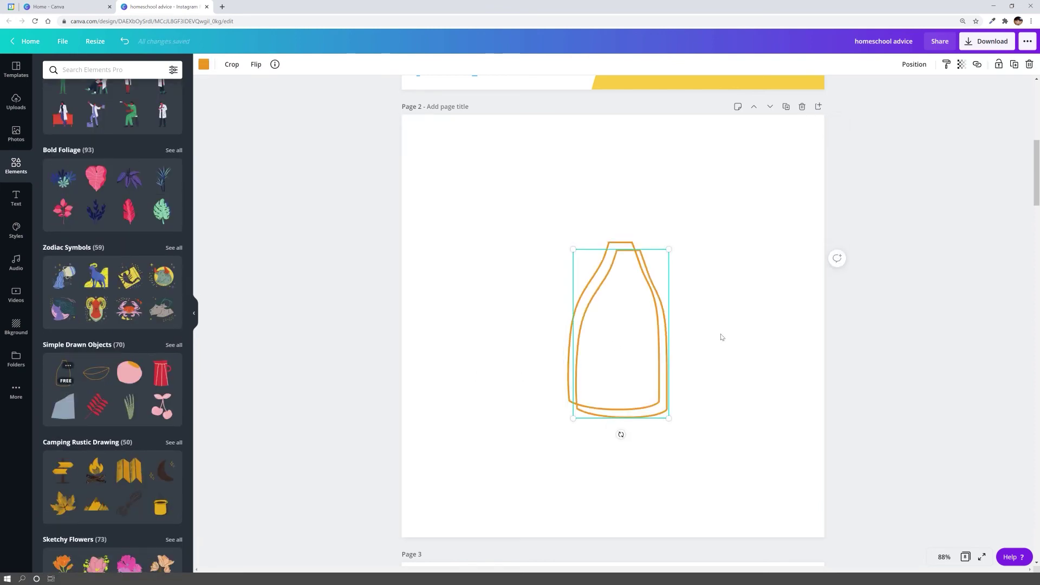
key("ctrl+d")
left_click_drag(682, 325, 785, 310)
left_click_drag(607, 335, 489, 335)
Scale the three bottles down together to about half size and arrange them in a row with uneven gaps.
left_click_drag(798, 208, 402, 377)
left_click_drag(802, 243, 664, 363)
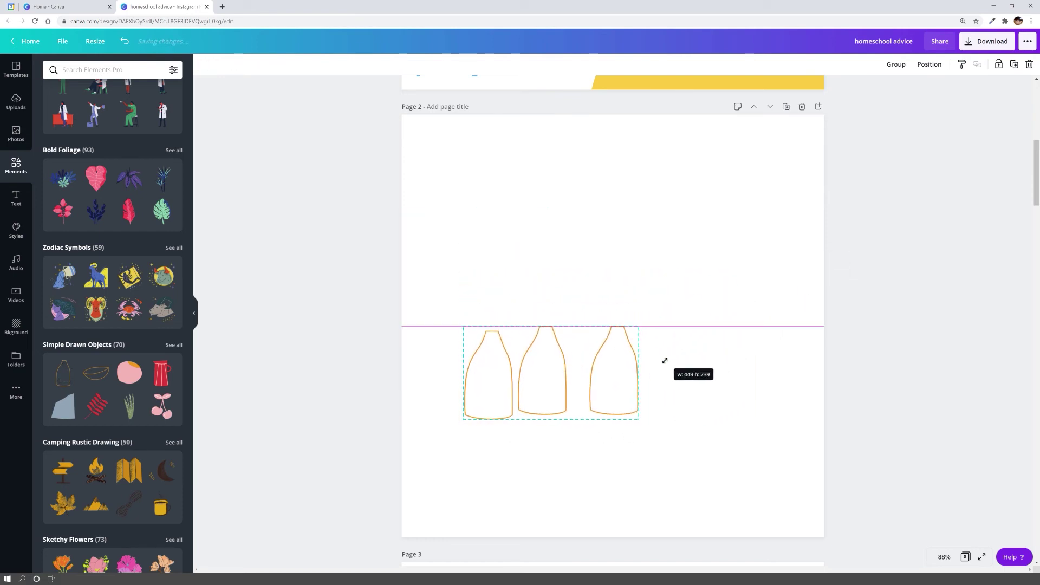
left_click_drag(501, 351, 465, 297)
left_click_drag(542, 371, 549, 322)
left_click_drag(621, 374, 789, 327)
left_click(814, 403)
Space the three bottles evenly in the horizontal direction.
left_click_drag(809, 396, 428, 269)
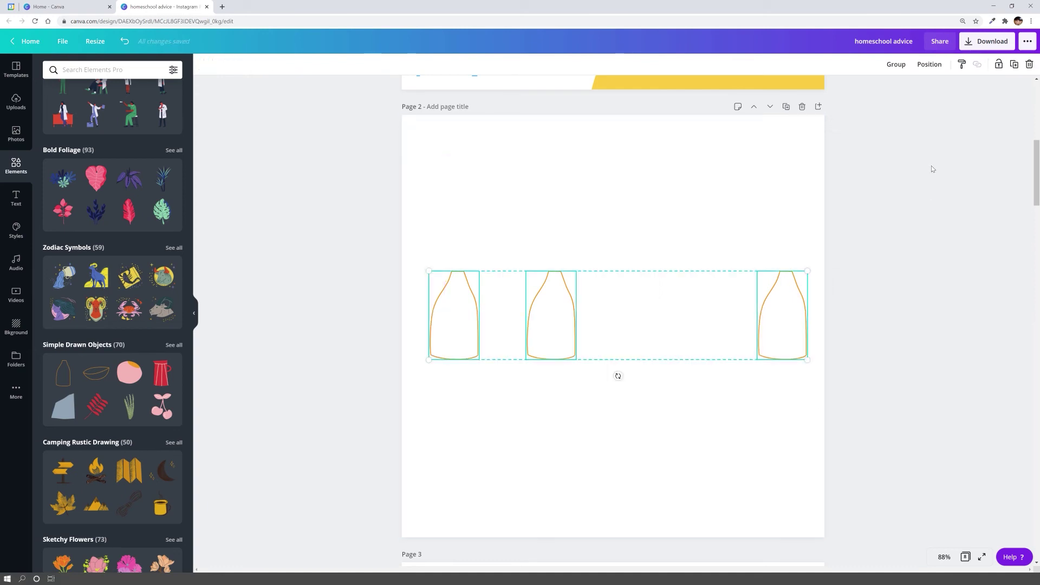
left_click(929, 64)
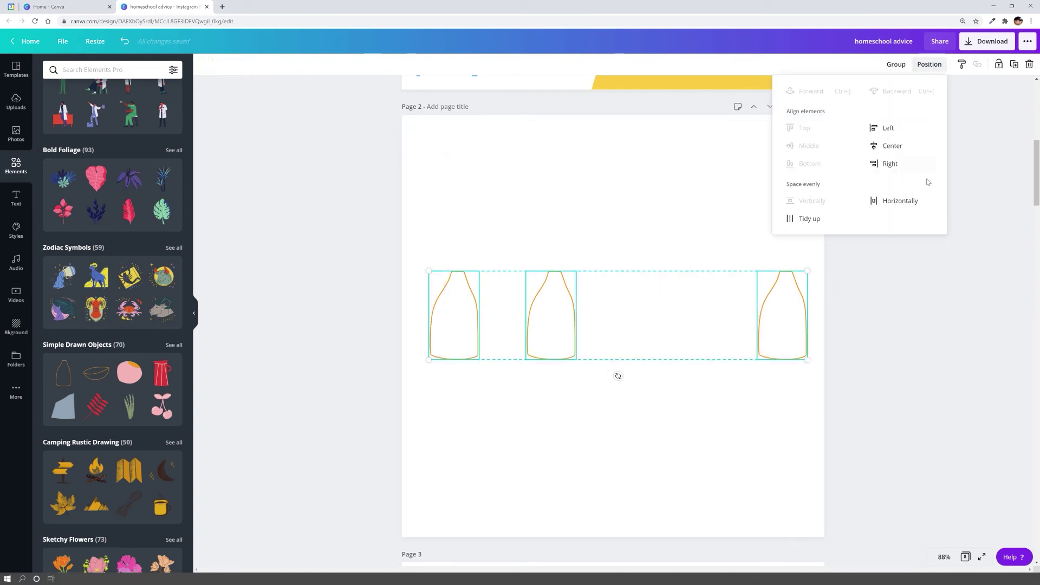
left_click(908, 202)
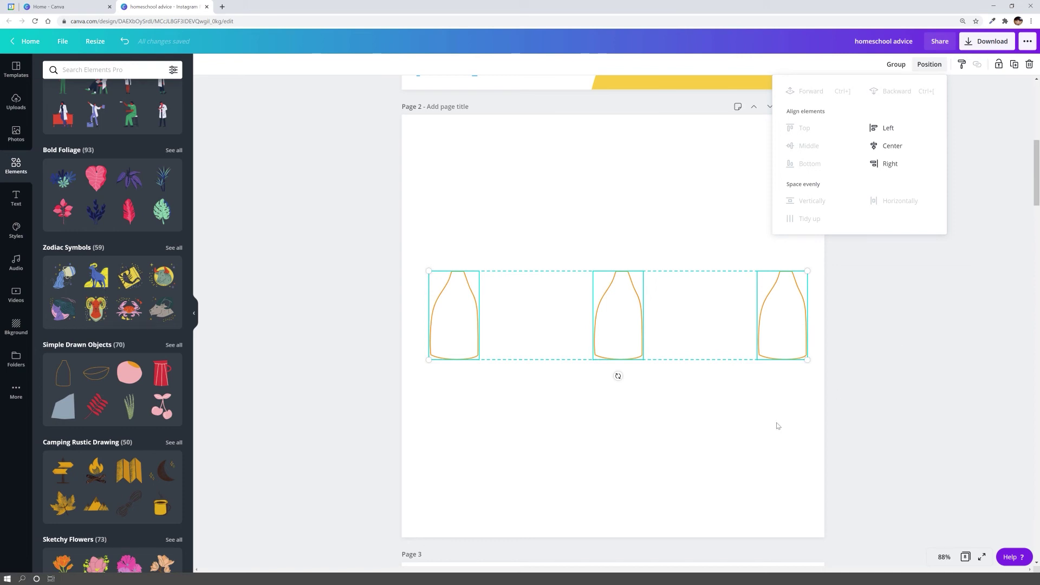
Rearrange the three bottles into a rough vertical column down the middle of page 2.
left_click(800, 339)
left_click_drag(800, 339, 627, 202)
mouse_move(620, 327)
left_mouse_down()
mouse_move(595, 329)
mouse_move(608, 332)
left_mouse_up()
left_click_drag(462, 337, 622, 501)
Space the three stacked bottles evenly in the vertical direction and align them to their center.
left_click_drag(673, 144, 558, 476)
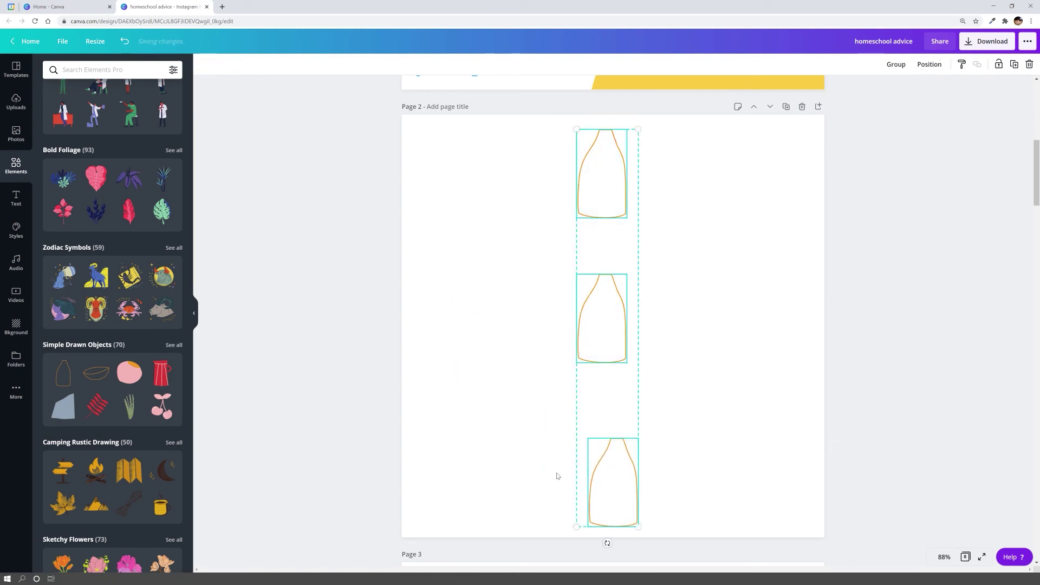
left_click(929, 64)
left_click(812, 201)
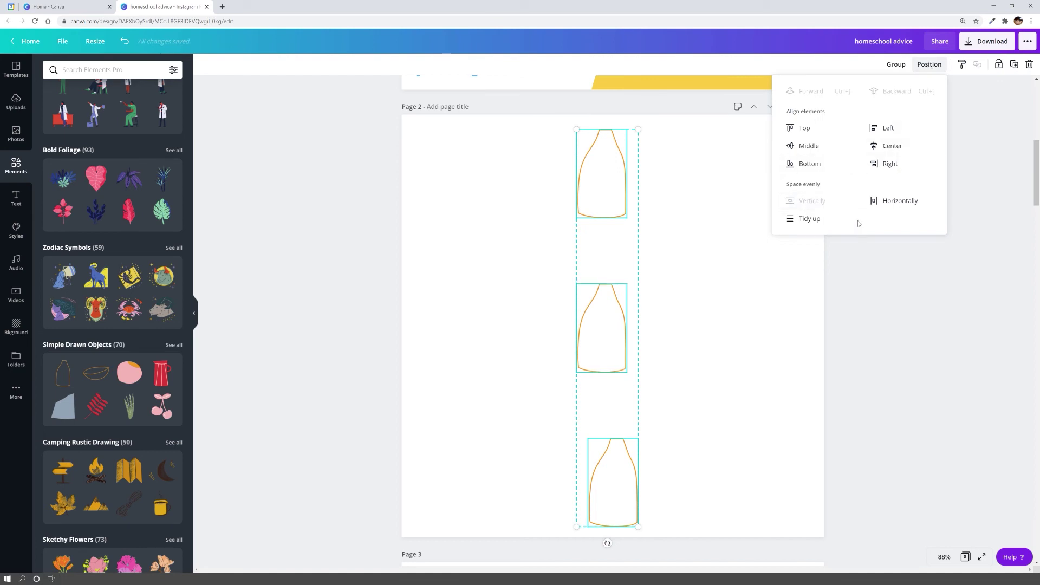
left_click(888, 151)
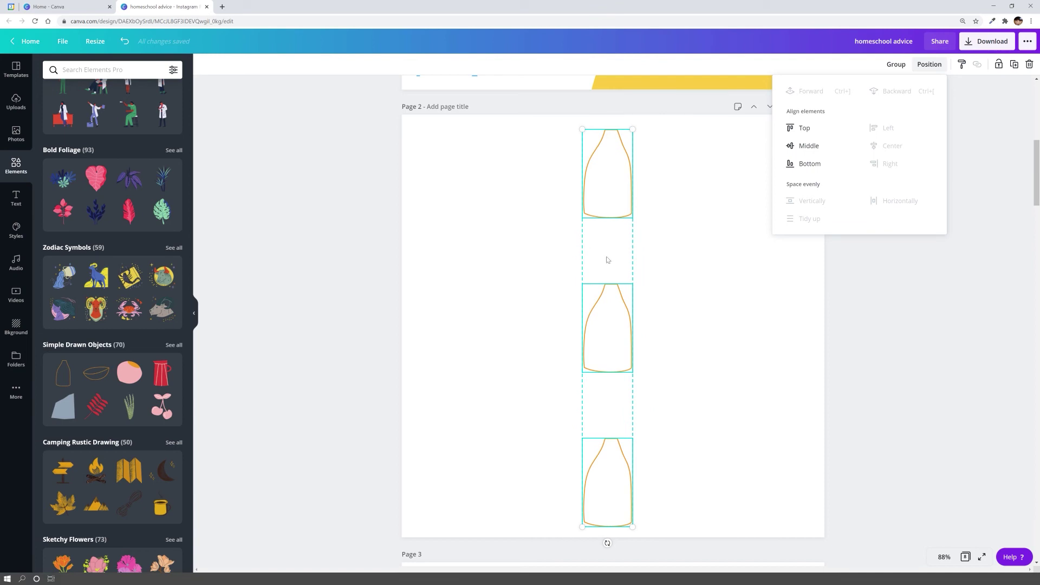
Delete all three bottles from page 2.
left_click(674, 420)
left_click_drag(696, 480, 564, 204)
key("Delete")
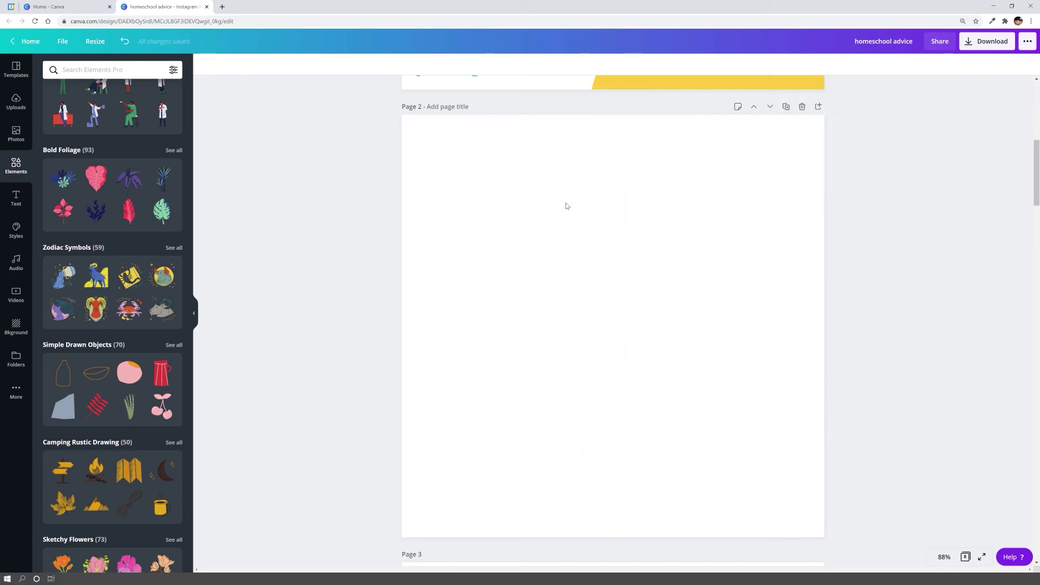
Copy the curved HOMESCHOOL and ADVICE texts from page 1 and paste them onto page 2.
scroll(566, 206, "up", 8)
left_click(574, 273)
left_click(704, 257, "shift")
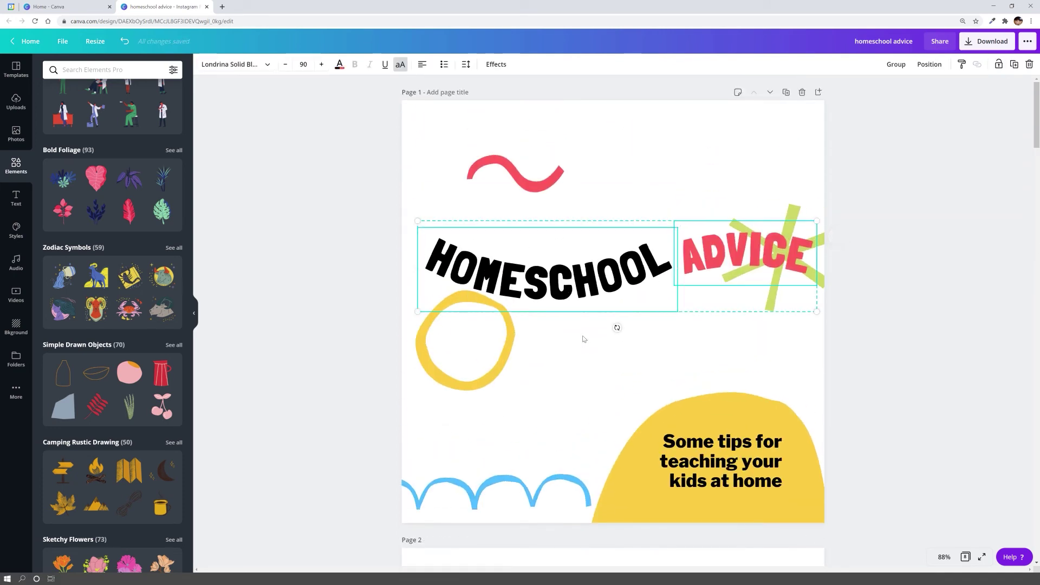
key("ctrl+c")
scroll(580, 320, "down", 8)
key("ctrl+v")
left_click(681, 353)
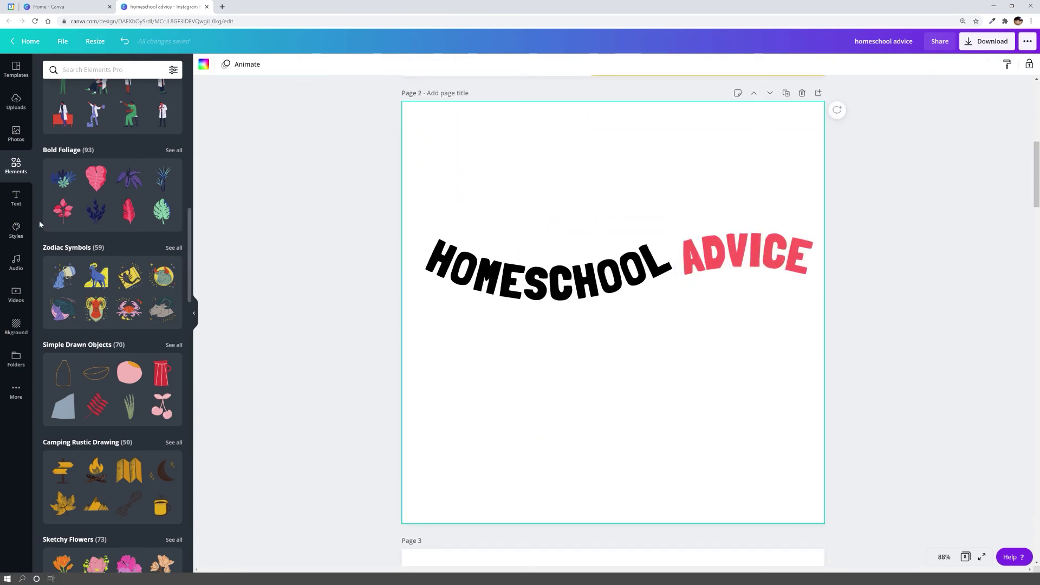
Insert the HELLO darling text combination and place it below the curved heading on page 2.
left_click(17, 199)
scroll(135, 217, "up", 5)
scroll(154, 181, "up", 6)
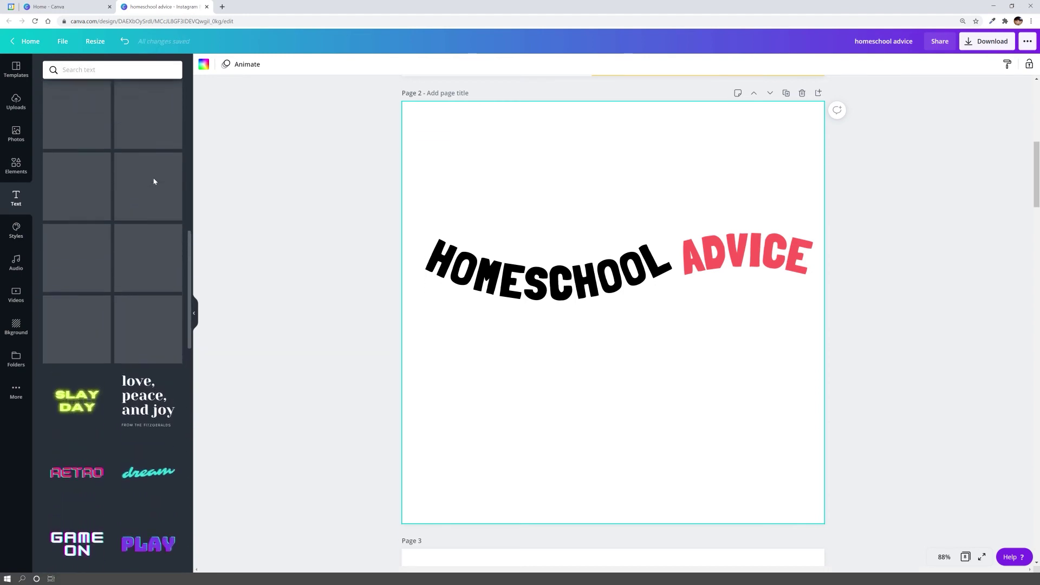
scroll(153, 182, "down", 6)
scroll(147, 192, "up", 7)
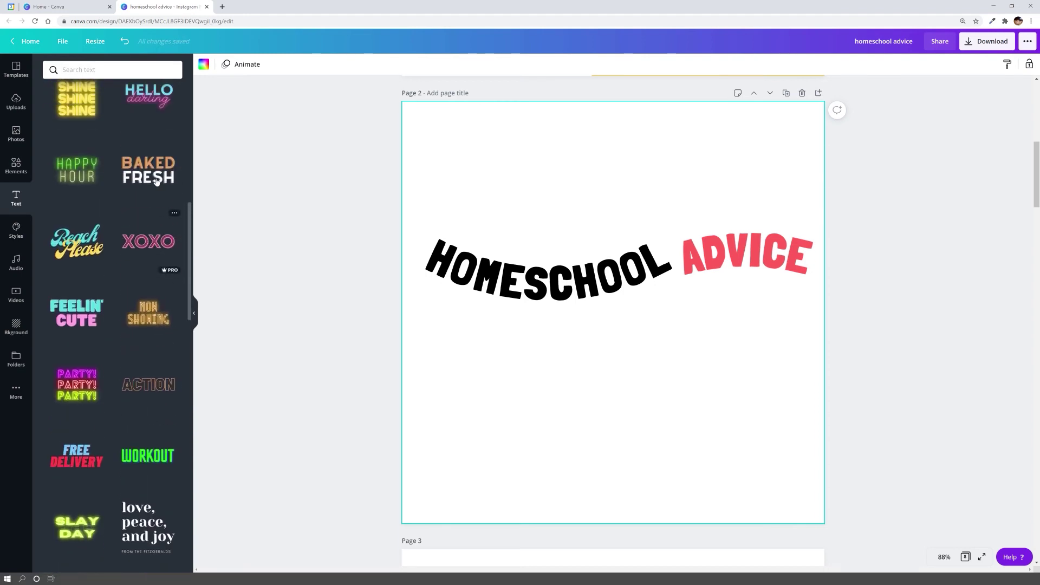
scroll(145, 195, "up", 1)
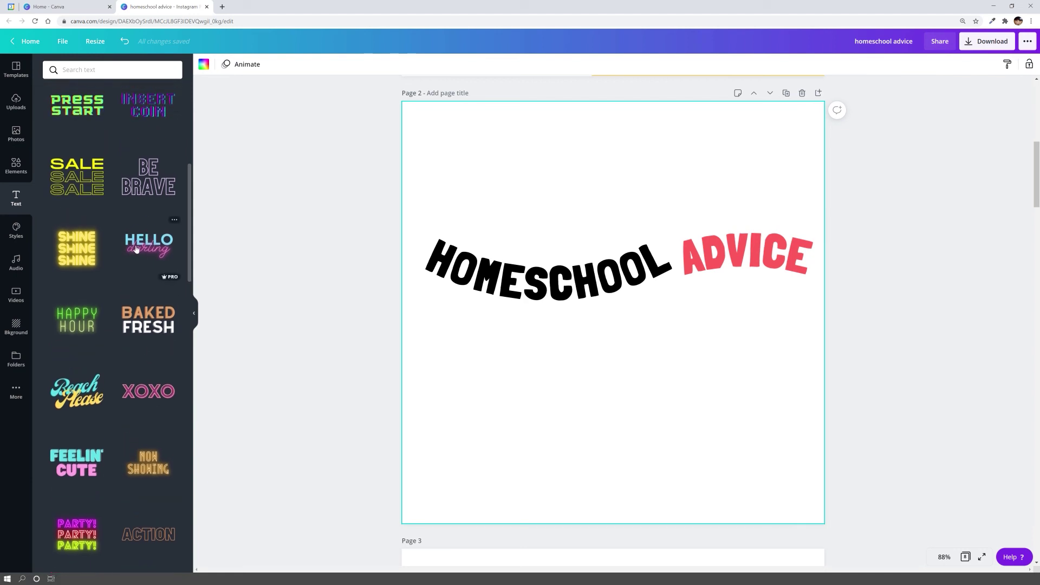
left_click(142, 248)
left_click_drag(642, 317, 647, 409)
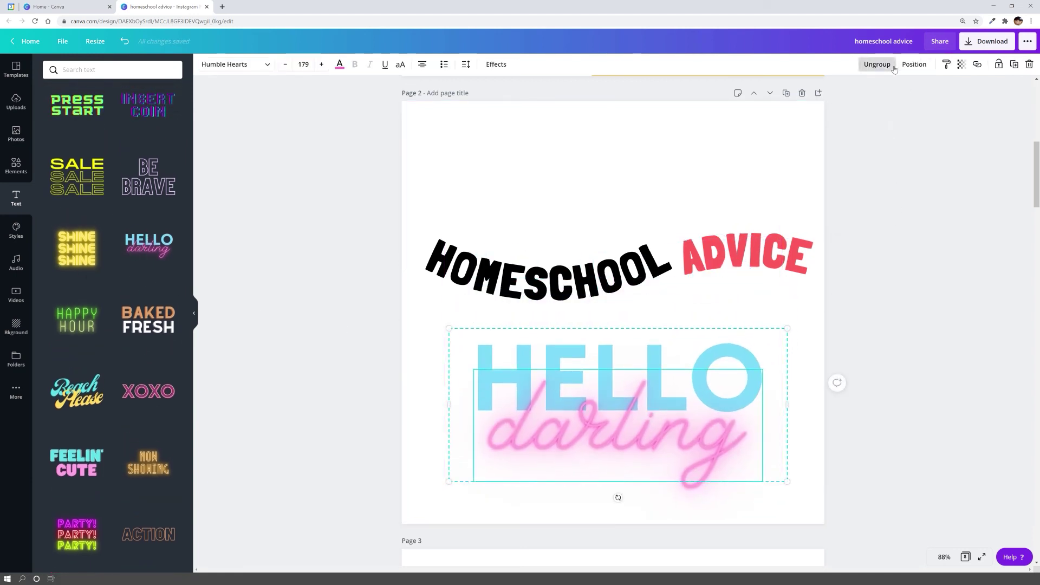
Ungroup the HELLO darling text, then shrink both parts together and center them below the curved heading.
left_click(877, 65)
left_click_drag(777, 344, 685, 432)
left_click_drag(551, 442, 616, 437)
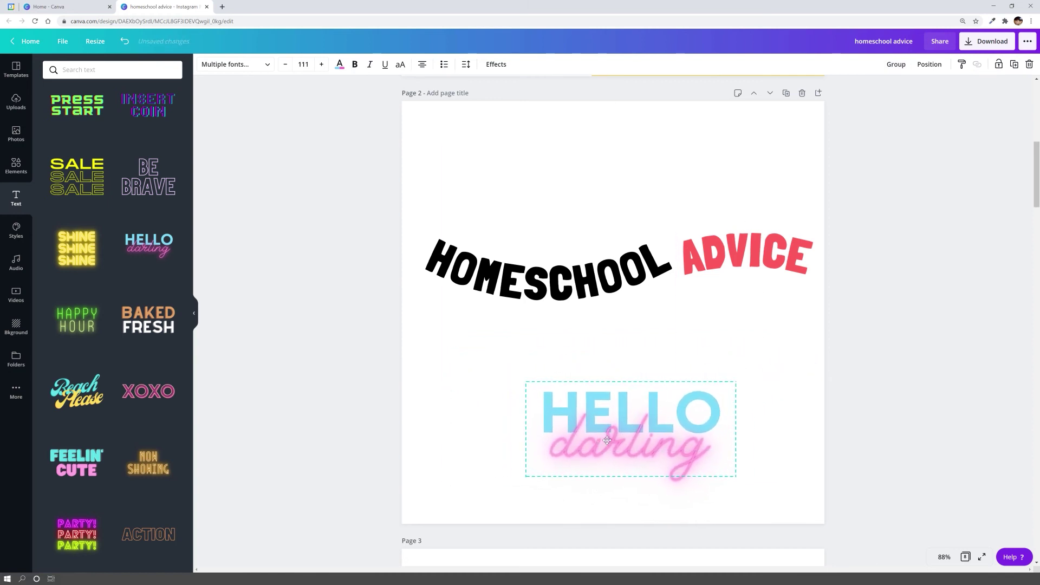
left_click(594, 313)
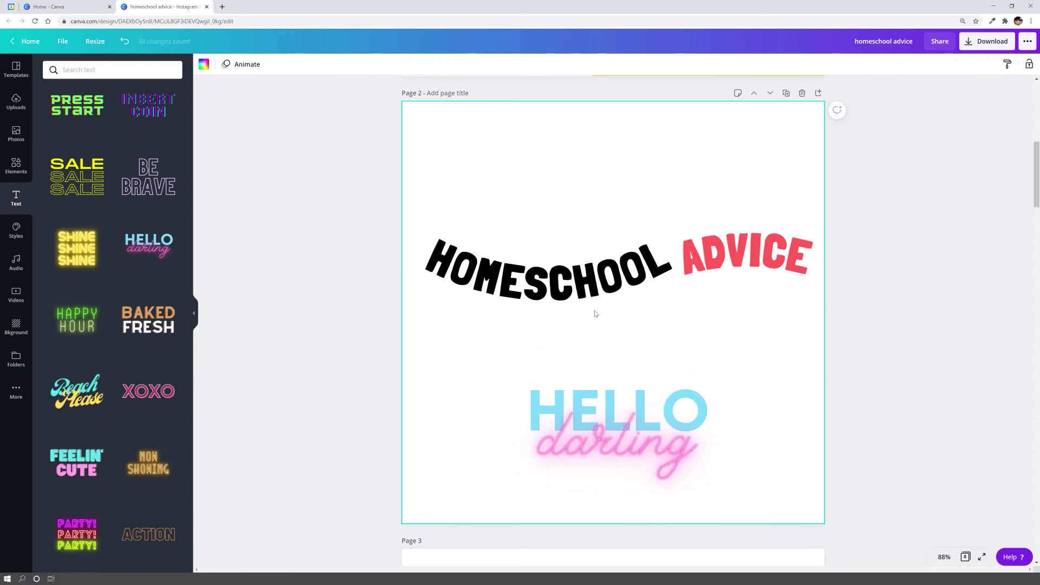
Copy the HELLO text's style onto the curved HOMESCHOOL text, then shrink it to size 96.7 and position it above ADVICE.
left_click(605, 401)
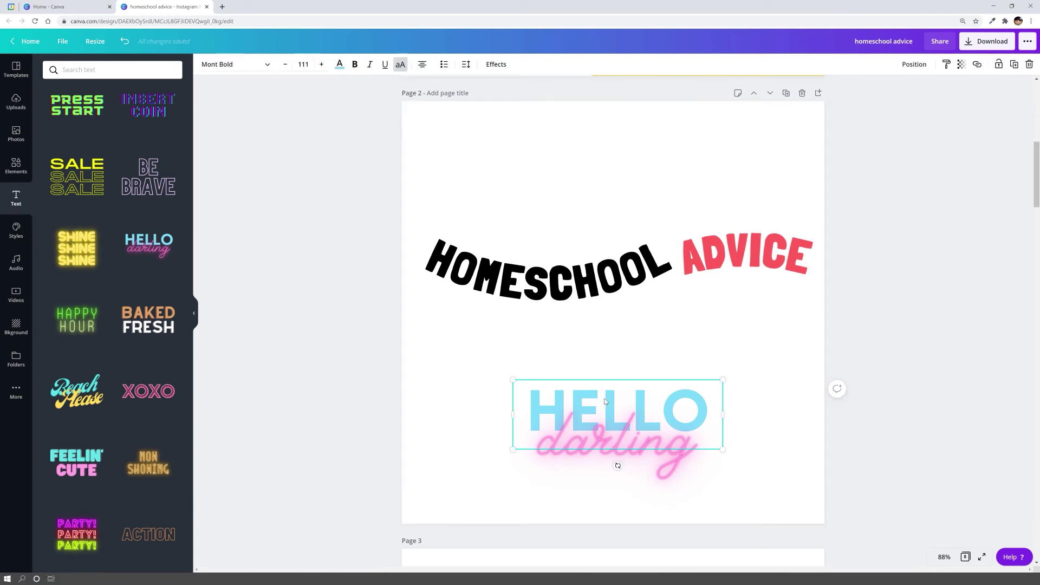
left_click(948, 66)
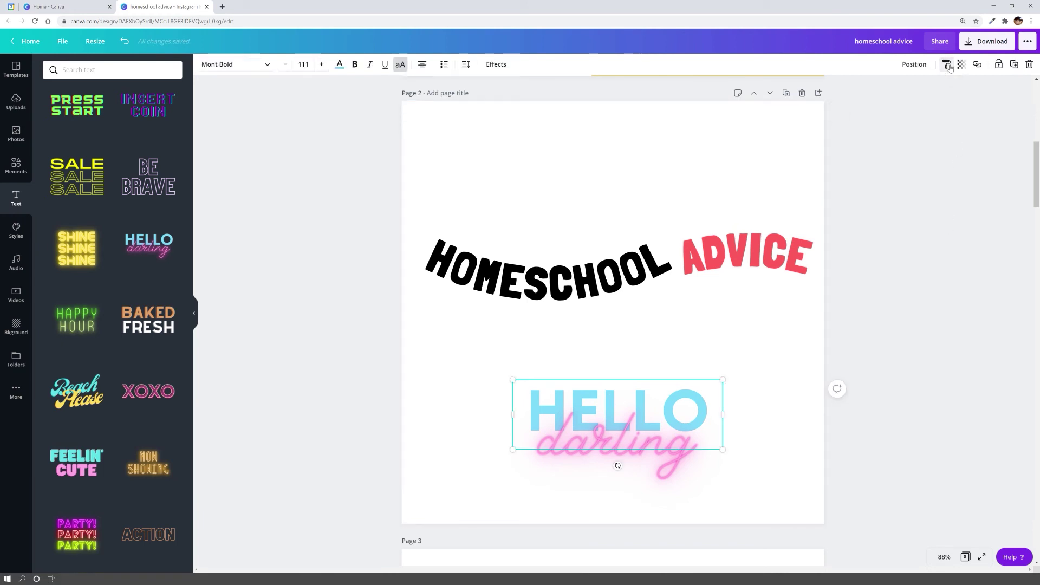
left_click(579, 275)
left_click_drag(534, 196, 601, 170)
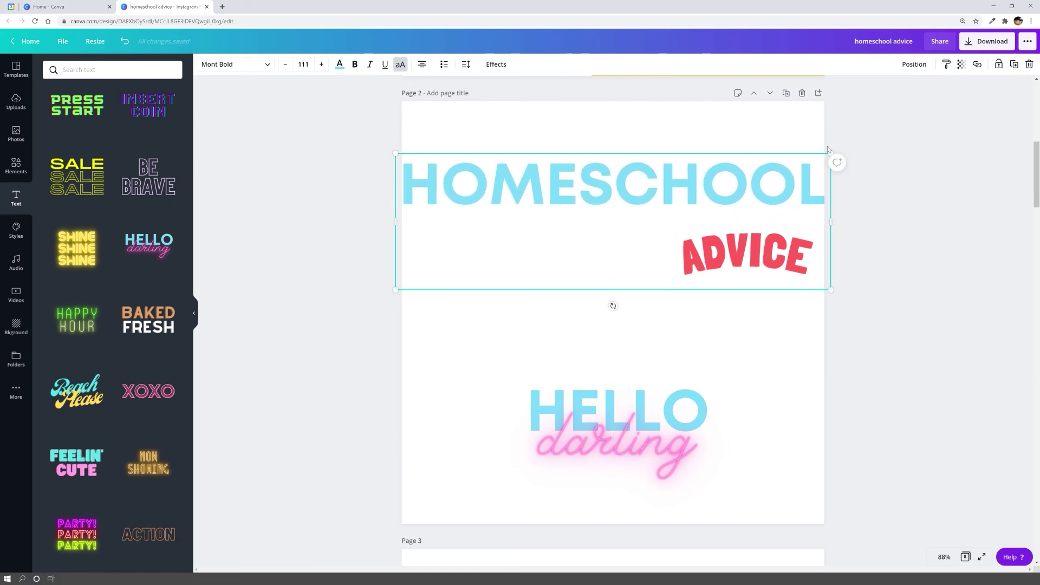
left_click_drag(835, 155, 779, 182)
left_click_drag(625, 214, 666, 206)
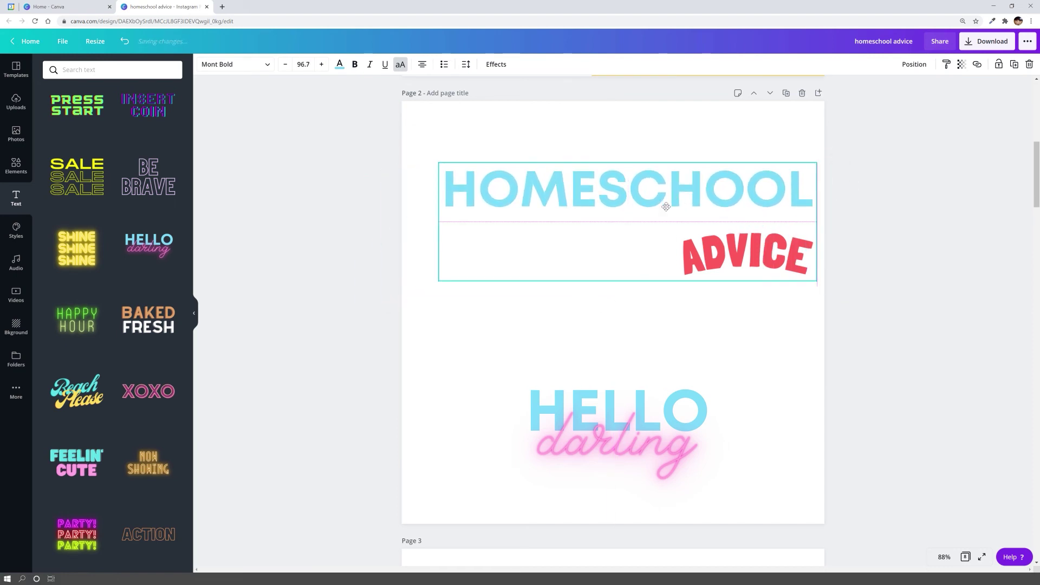
Copy the darling text's style onto ADVICE, overlap it on the middle of HOMESCHOOL, and center both texts together on page 2.
left_click(624, 453)
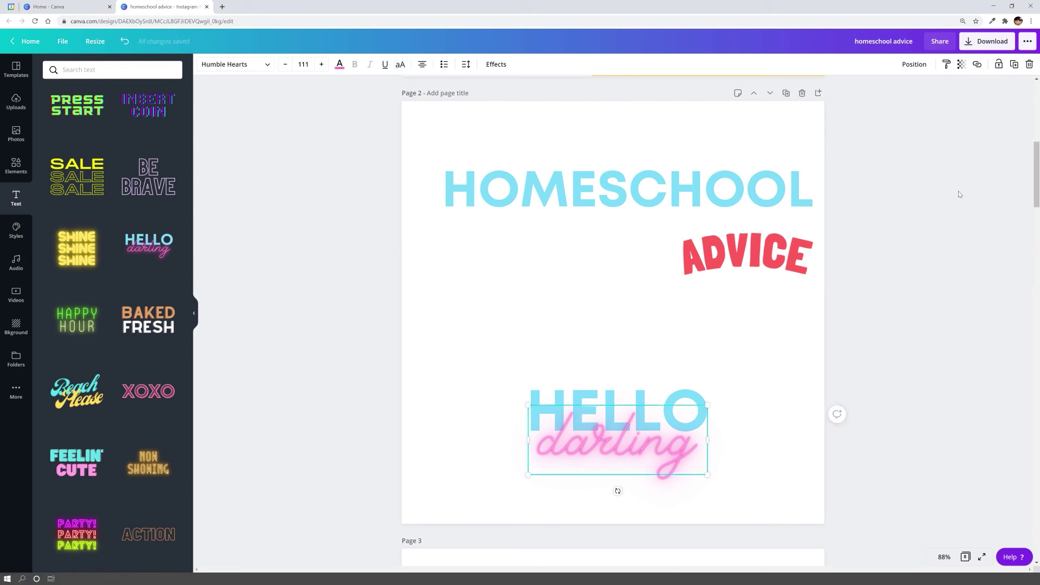
left_click(946, 65)
left_click(786, 274)
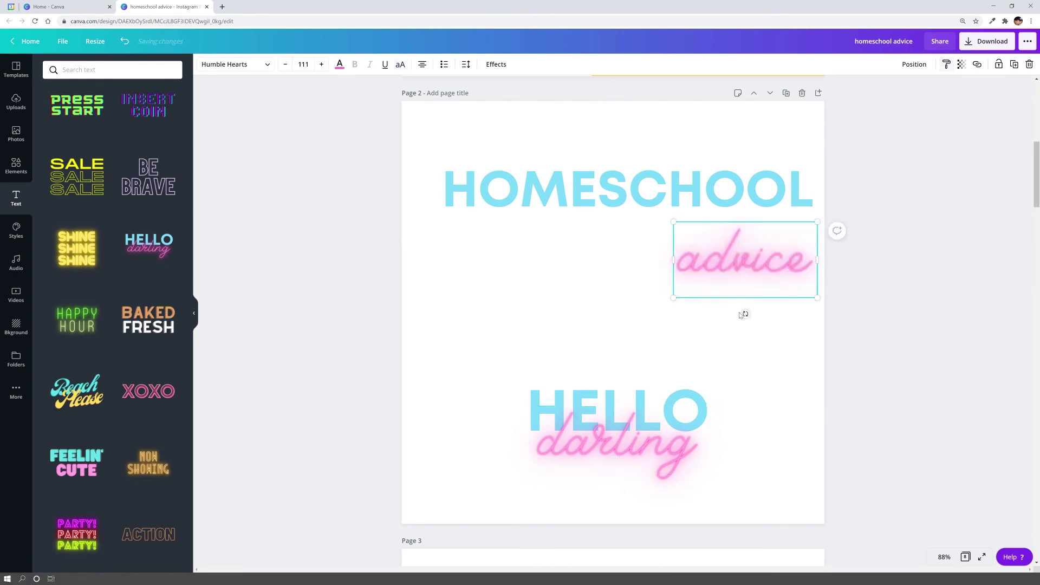
left_click_drag(742, 266, 624, 230)
left_click_drag(736, 307, 579, 202)
left_click_drag(650, 233, 637, 232)
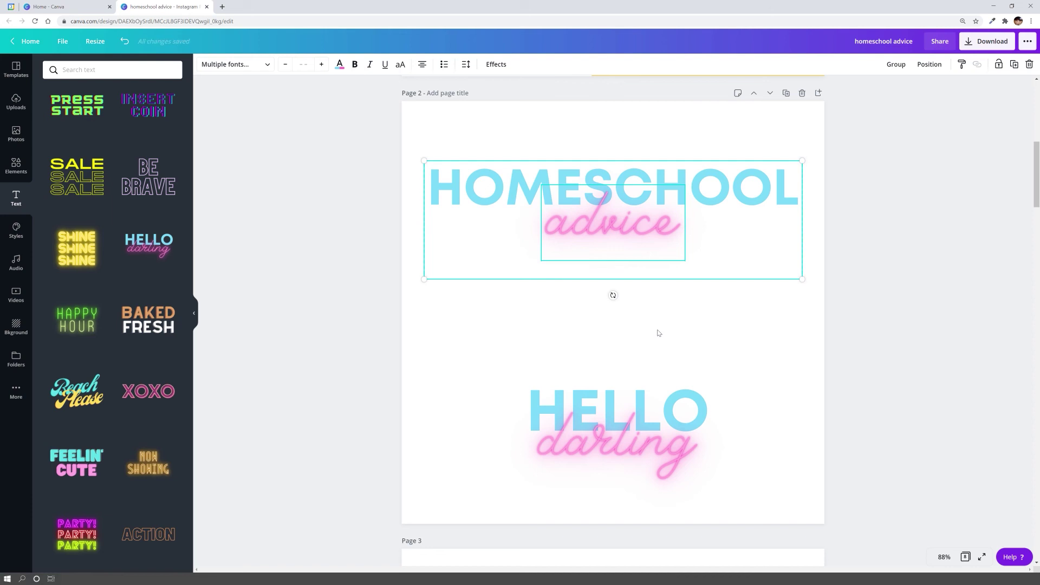
left_click(18, 105)
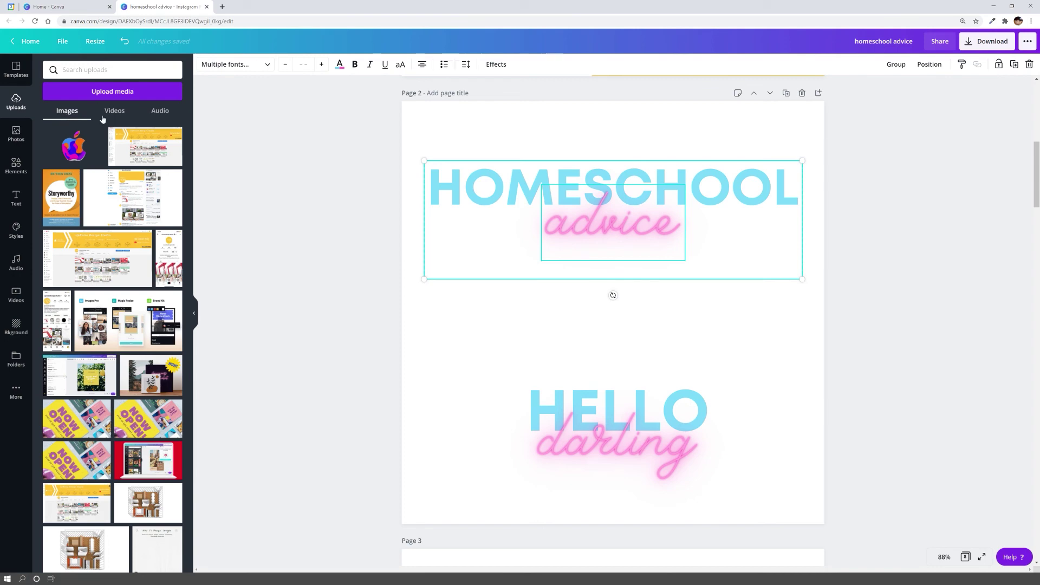
left_click(134, 97)
left_click(56, 119)
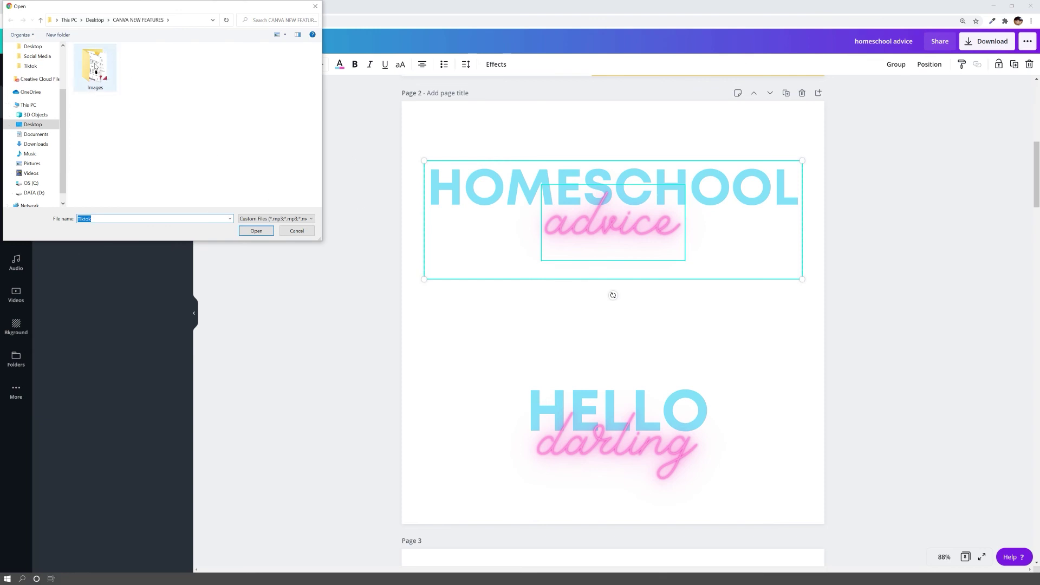
left_click(292, 233)
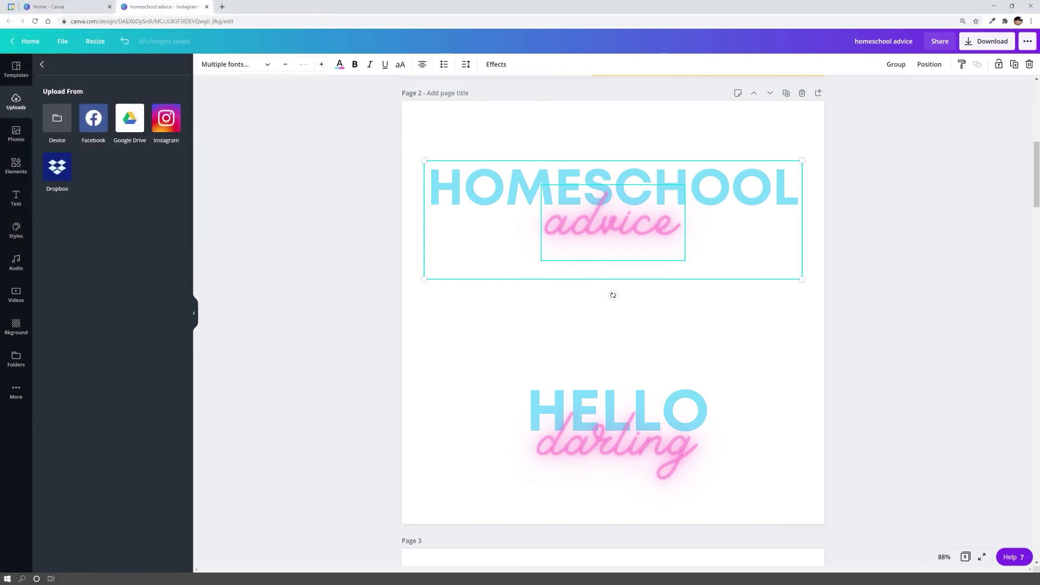
Switch to the local image files and add the Storyworthy book cover directly onto page 2 of the design.
key("alt+Tab")
left_click_drag(433, 358, 622, 182)
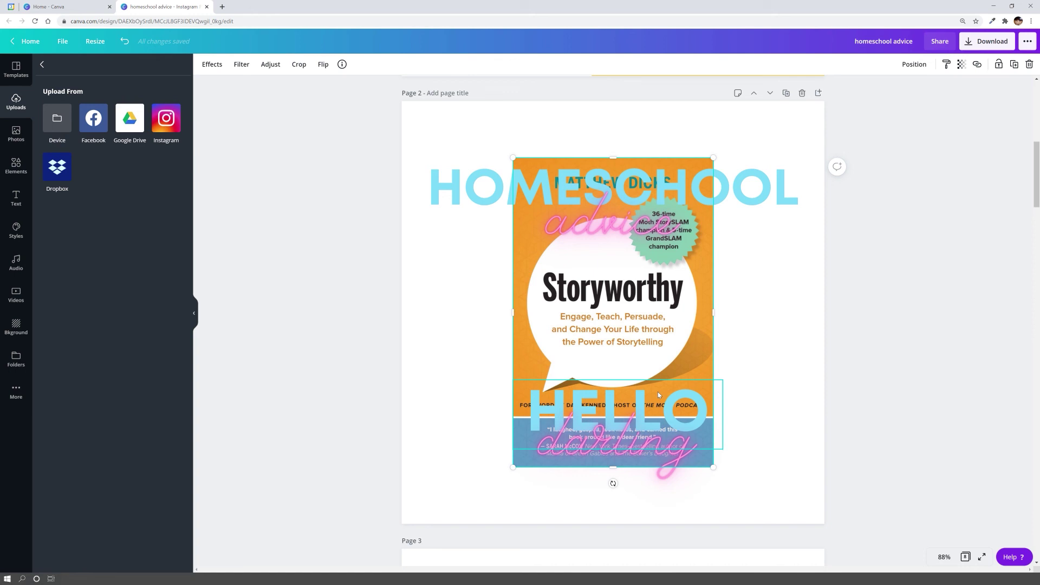
Create a new Instagram Story design from the home page and apply the Tropical Minimalist Photo template page captioned "Every corner is a new adventure".
left_click(22, 44)
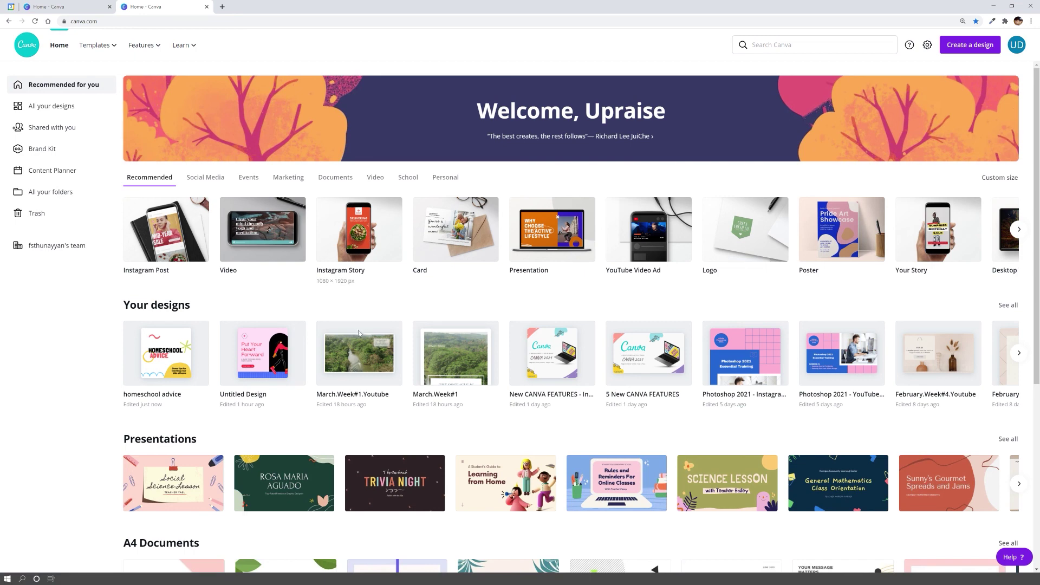
left_click(372, 237)
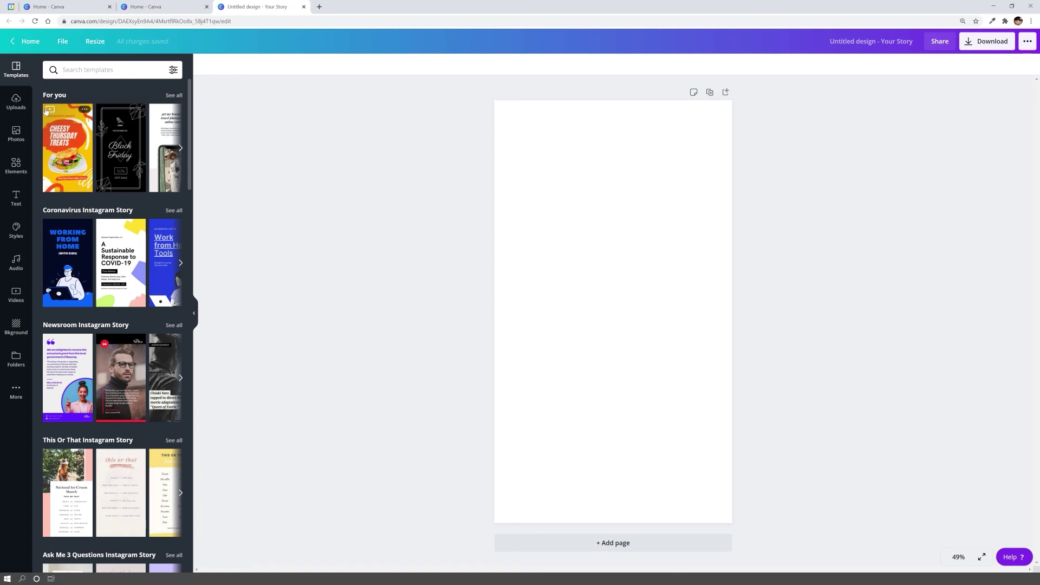
scroll(124, 287, "down", 10)
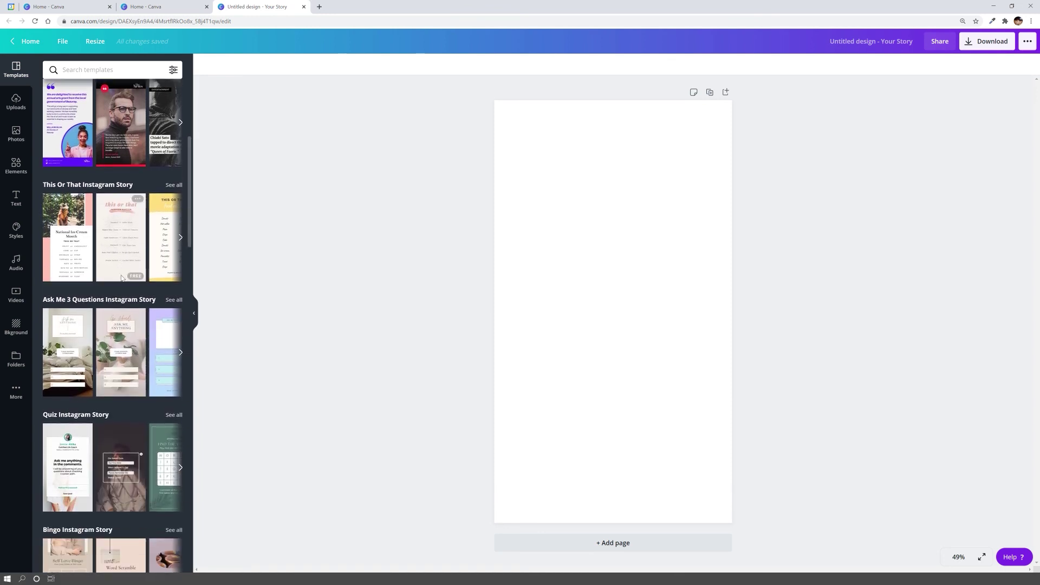
scroll(142, 324, "down", 5)
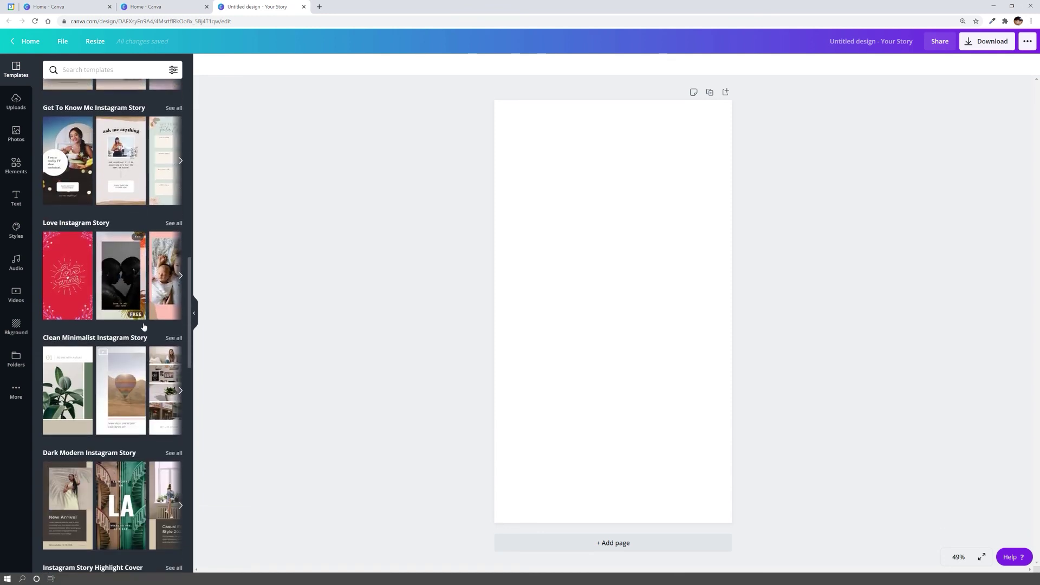
scroll(155, 290, "down", 2)
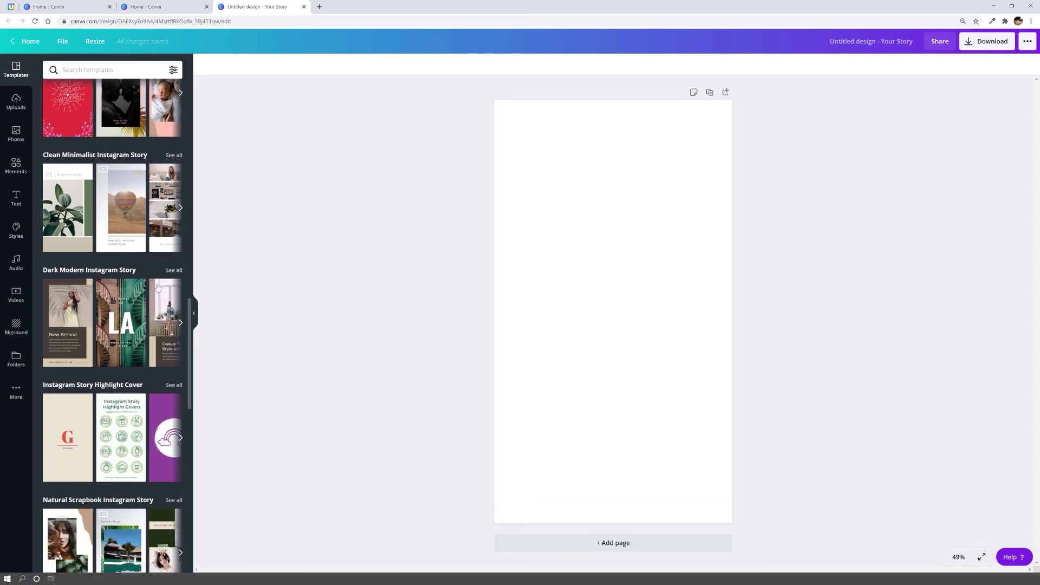
left_click(181, 208)
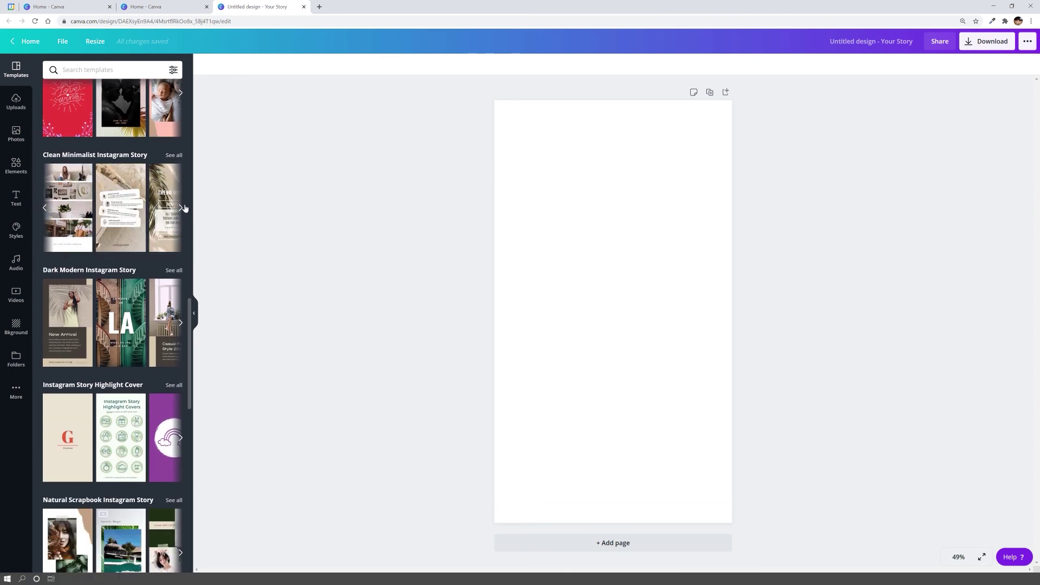
scroll(181, 244, "down", 7)
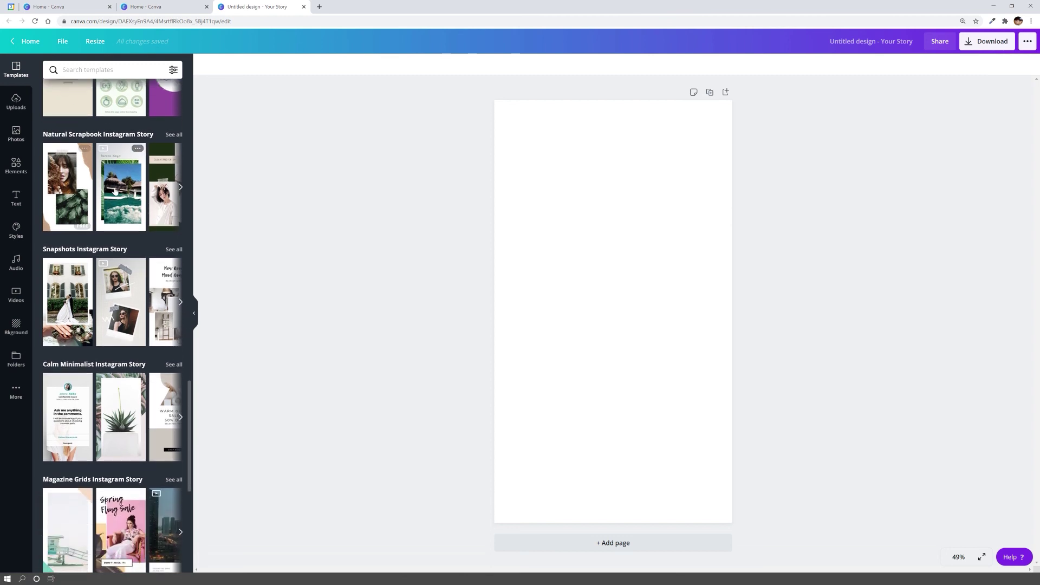
left_click(116, 192)
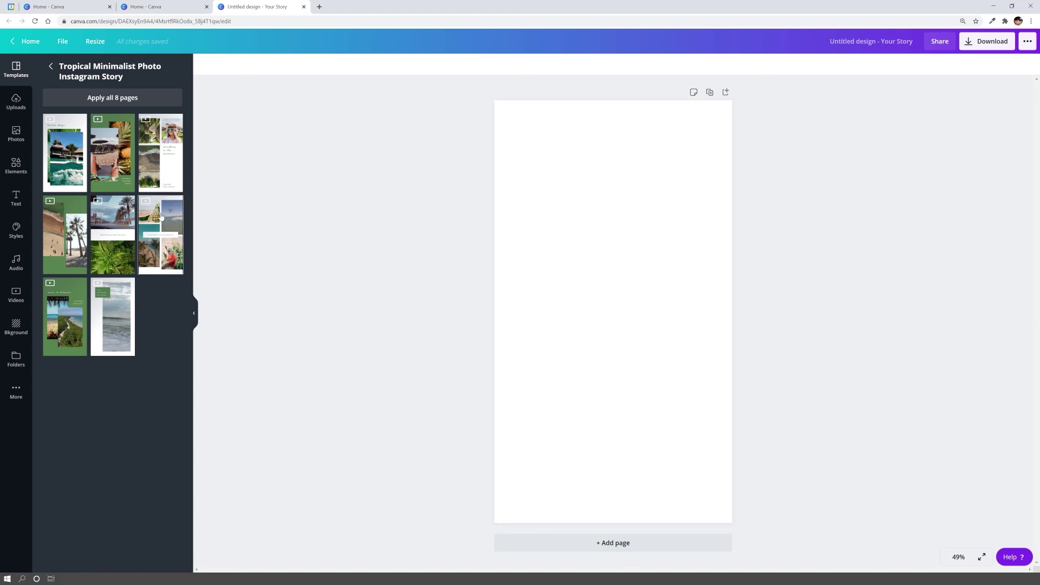
left_click(168, 248)
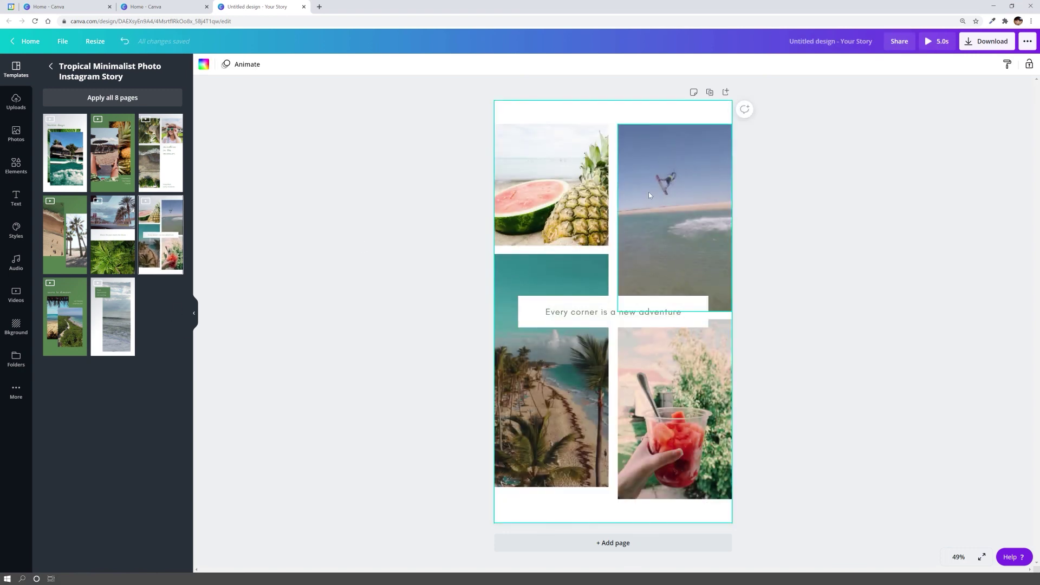
Replace the kitesurfing clip in the story with the 9-second stock Tech video of a man holding a phone.
left_click(17, 299)
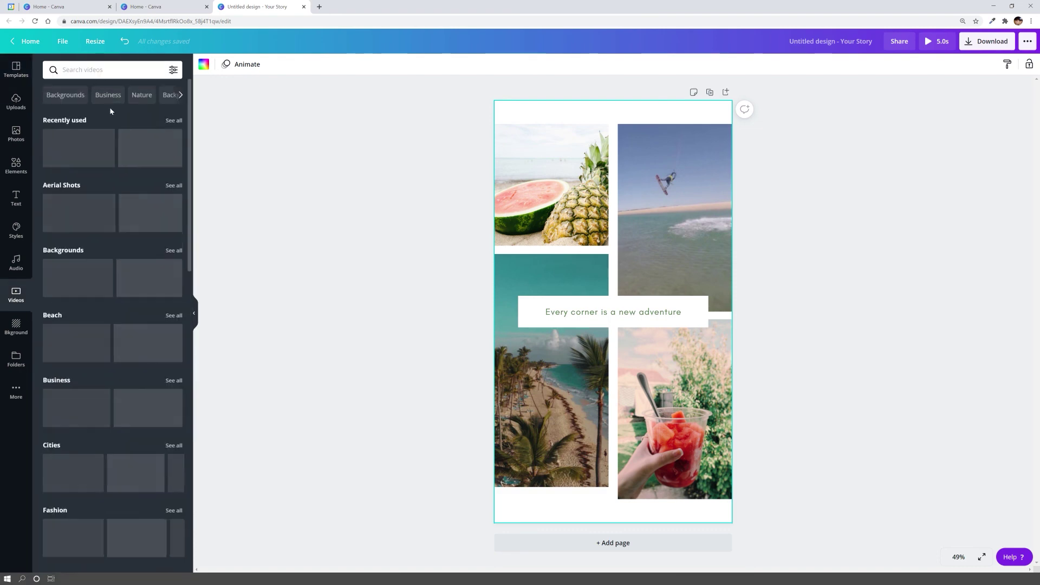
scroll(138, 269, "down", 9)
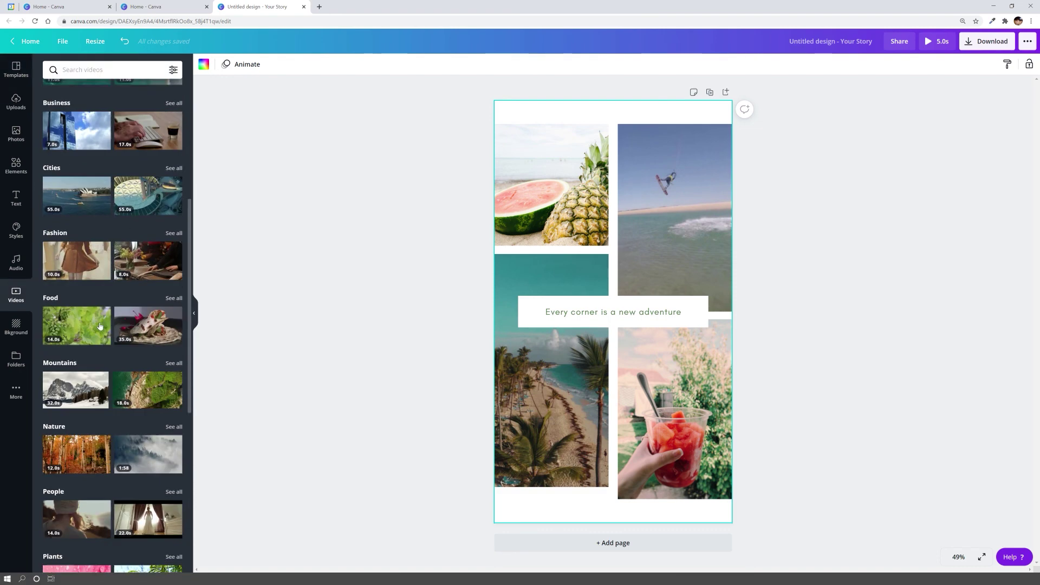
scroll(111, 385, "down", 7)
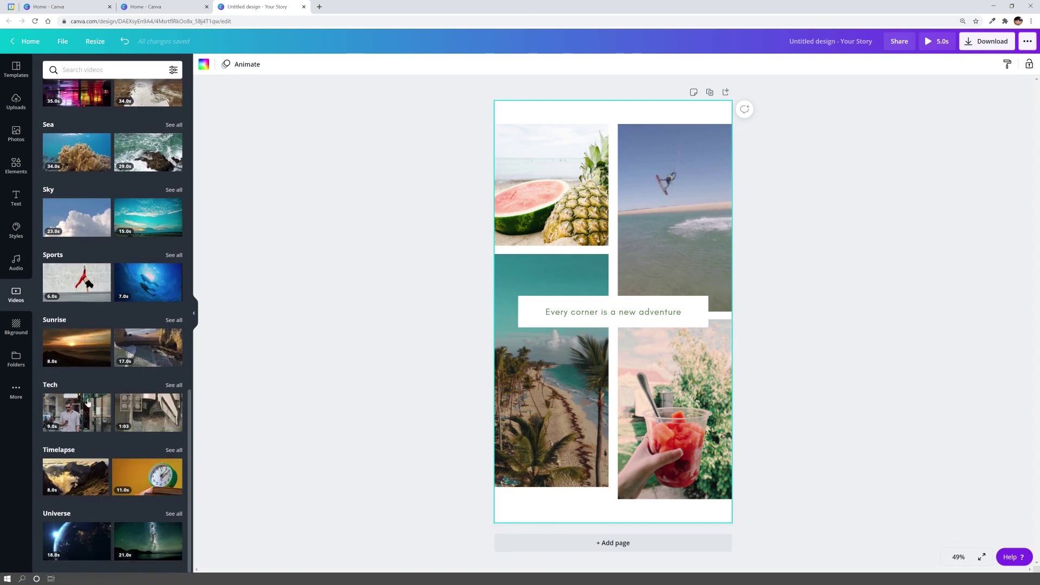
left_click_drag(74, 413, 689, 200)
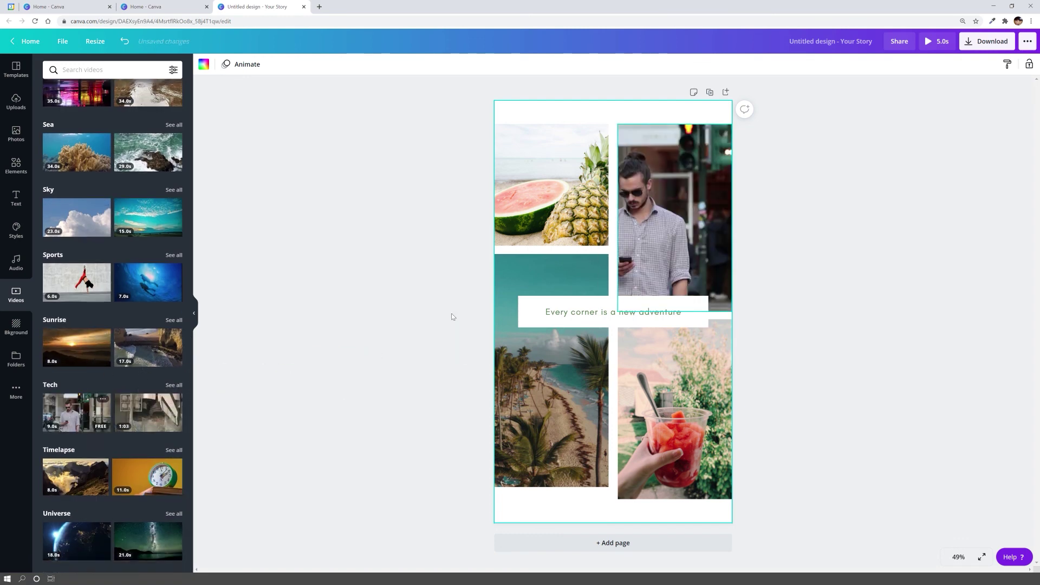